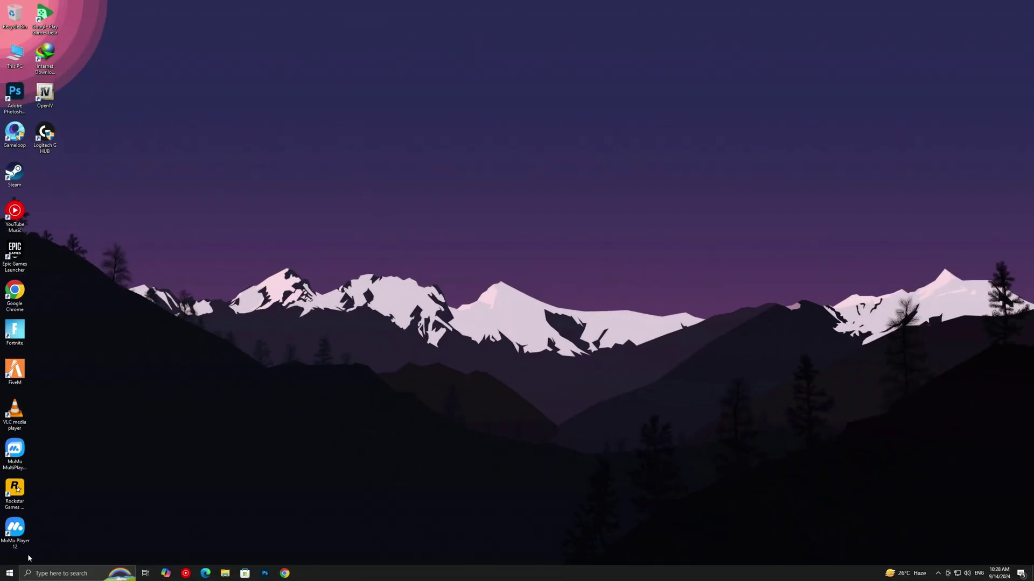
In the Windows performance options, turn off all visual effects except thumbnails instead of icons and smooth edges of screen fonts
click(9, 575)
text(perf)
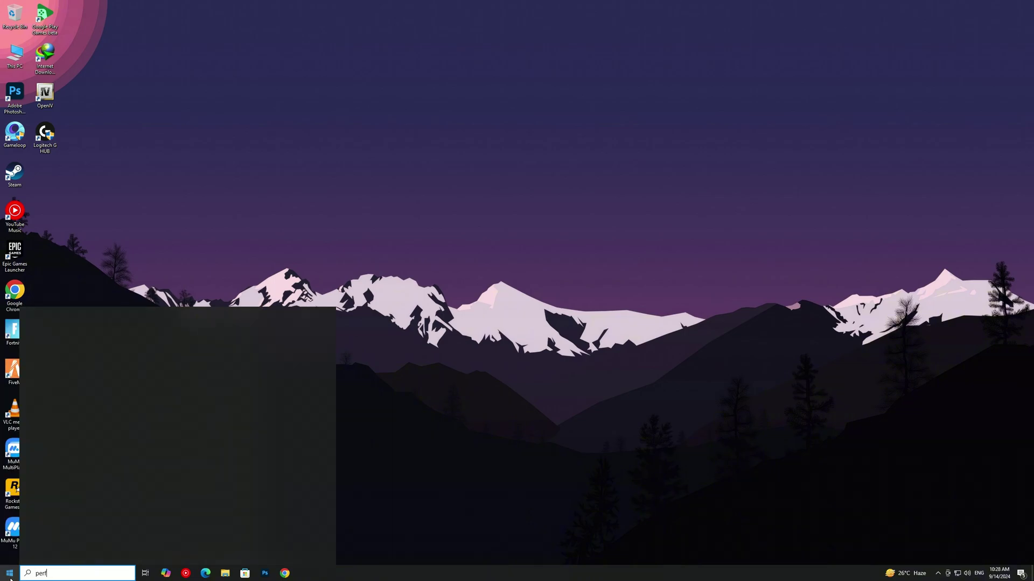
text(ormance)
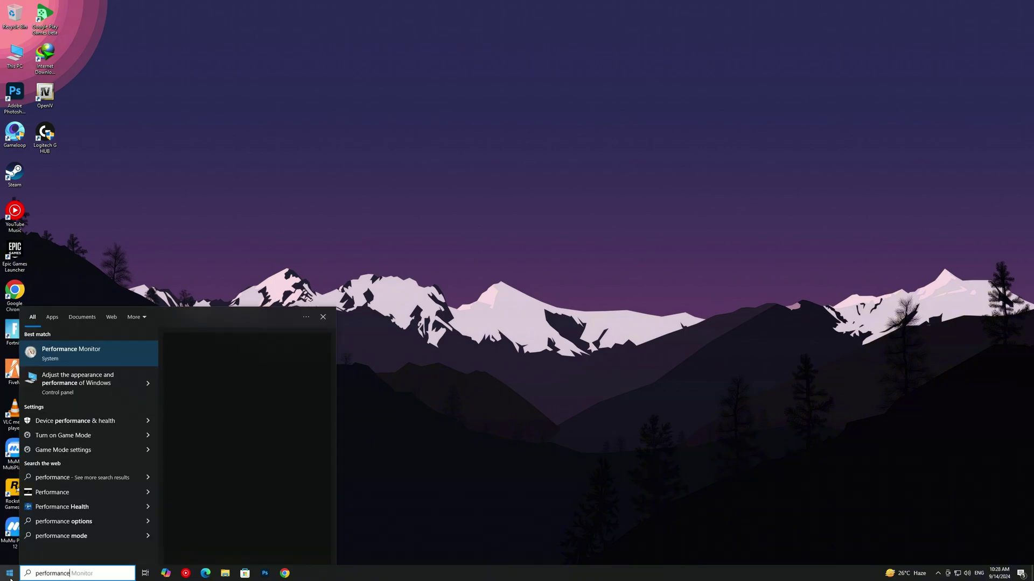
click(63, 397)
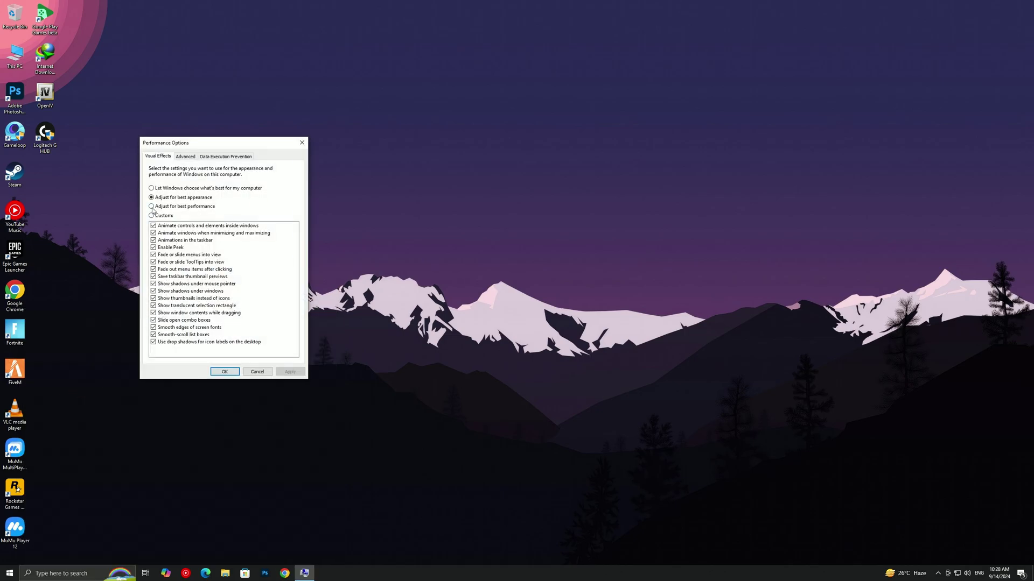
click(154, 328)
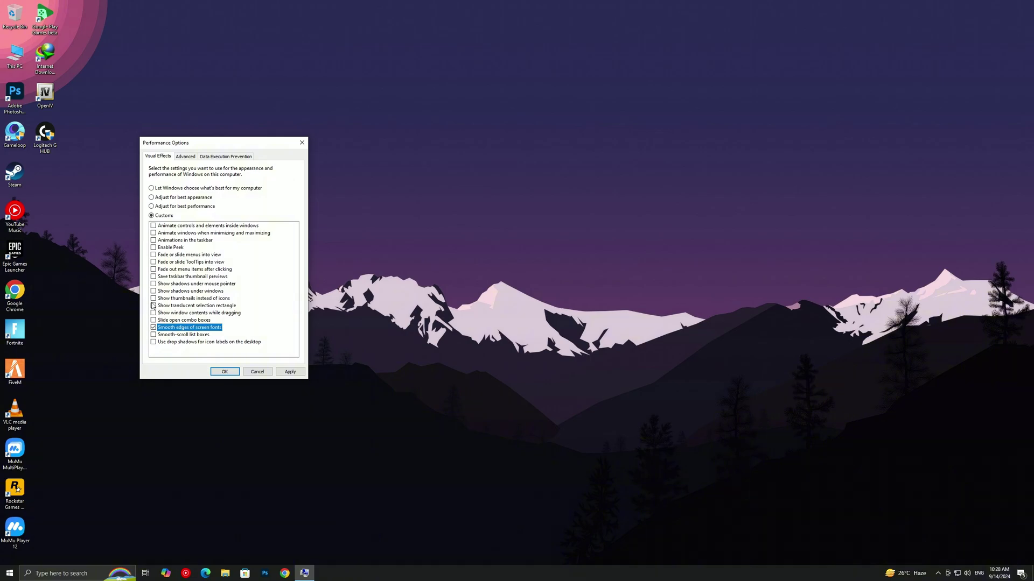
click(153, 305)
click(153, 298)
click(288, 372)
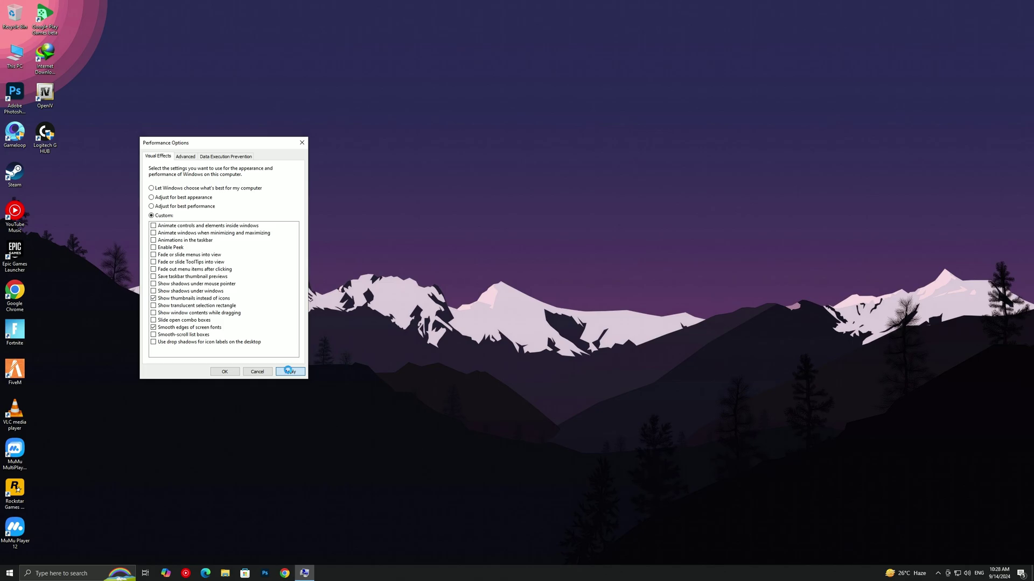
click(236, 373)
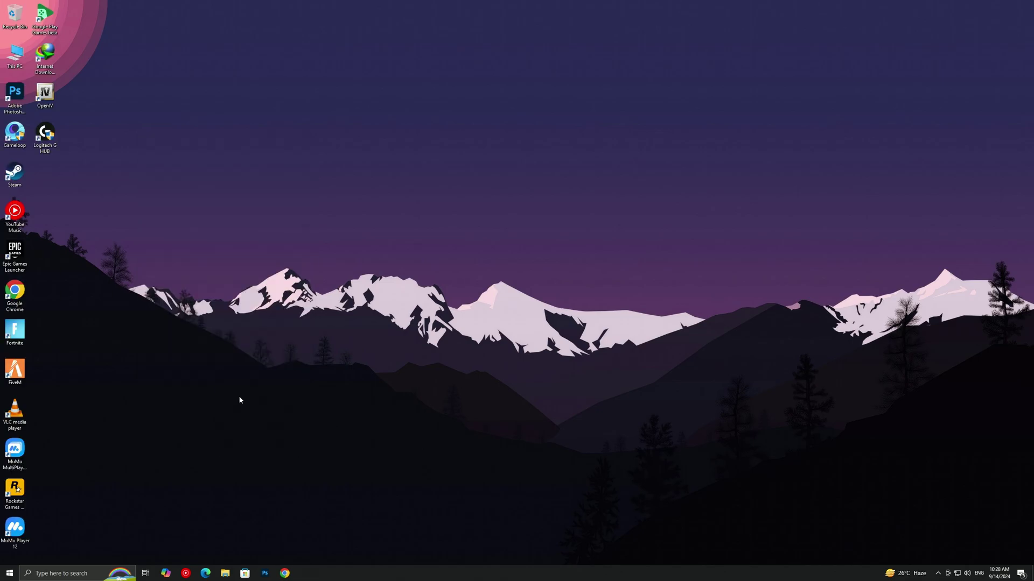
Remove the maximum memory limit from the advanced boot options in System Configuration, and exit without restarting
click(10, 574)
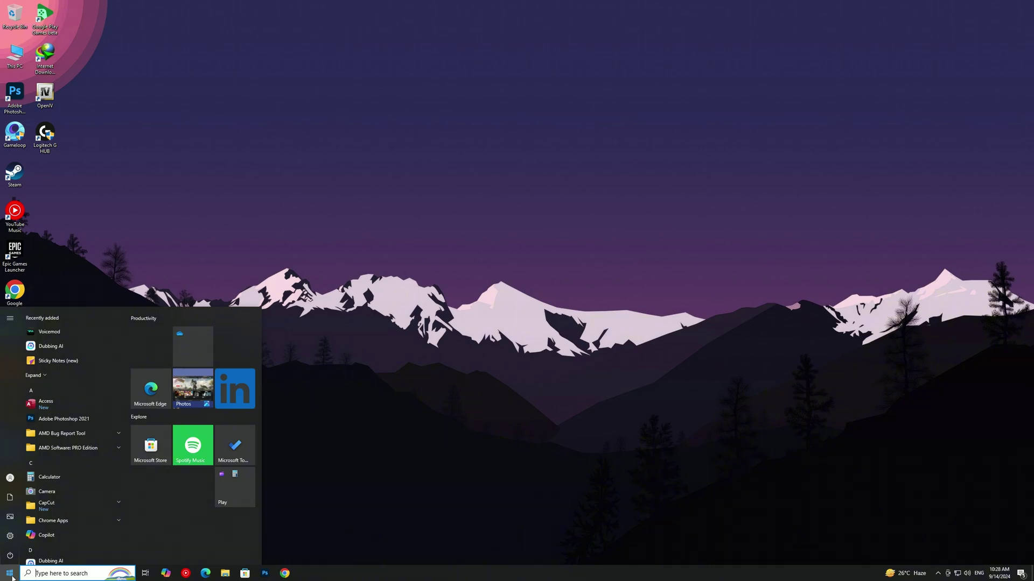
text(ms con)
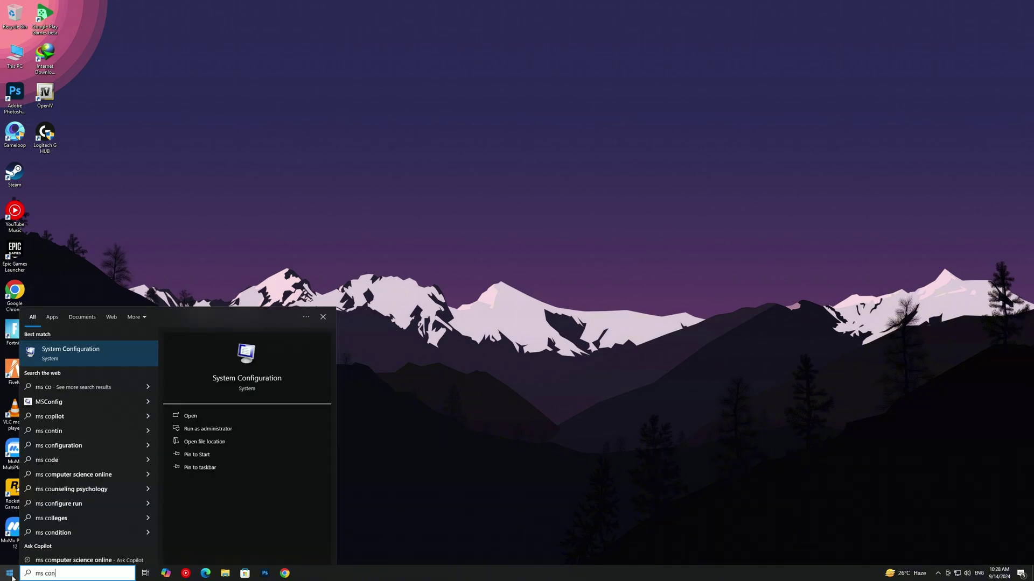
text(fig)
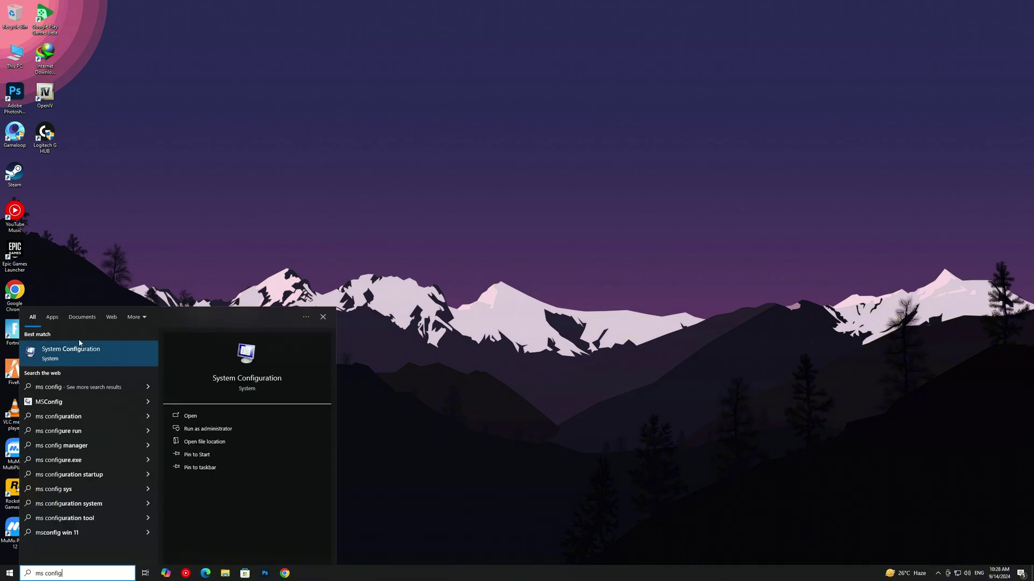
click(90, 360)
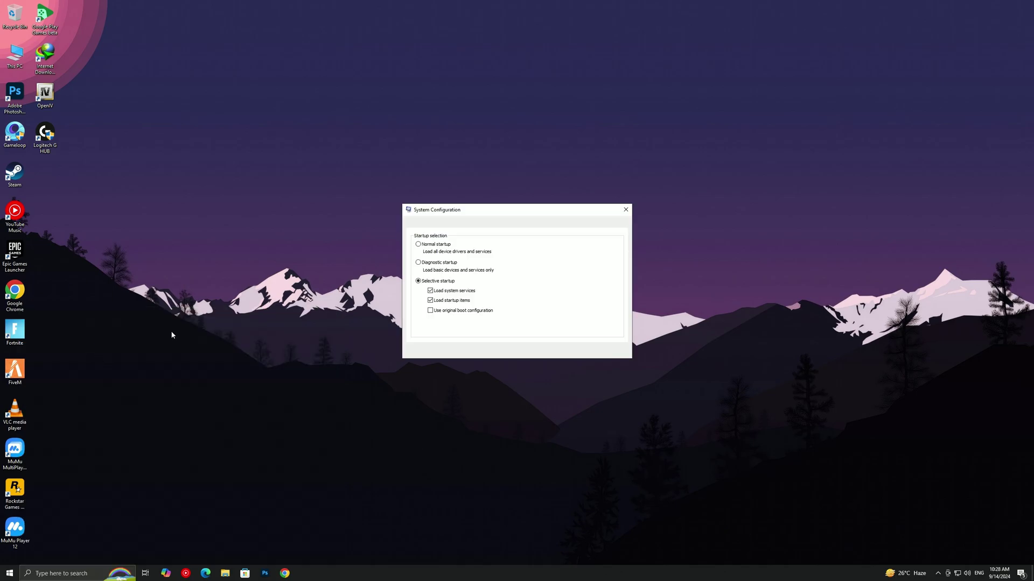
click(433, 223)
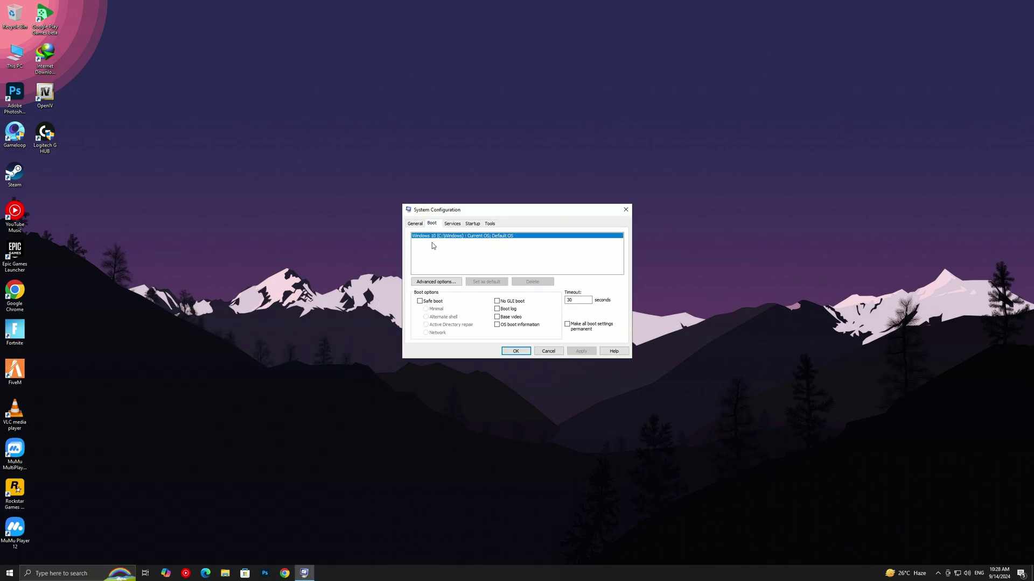
click(430, 281)
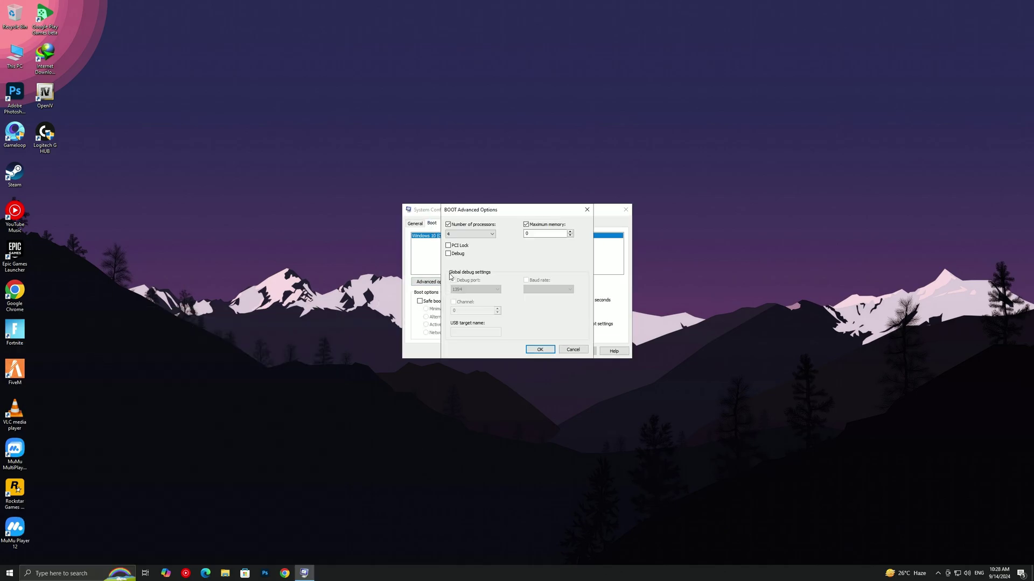
click(526, 225)
click(540, 350)
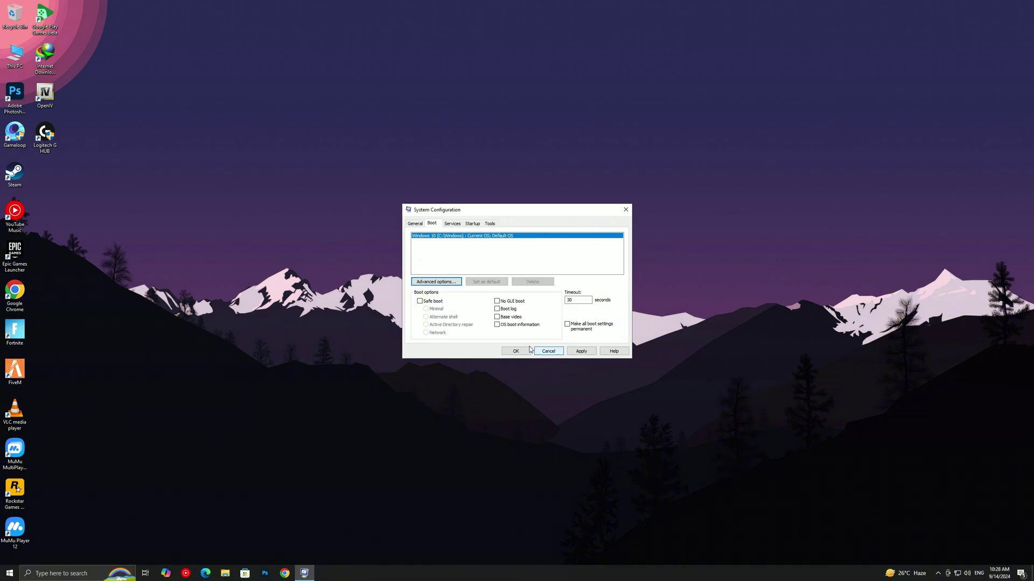
click(512, 351)
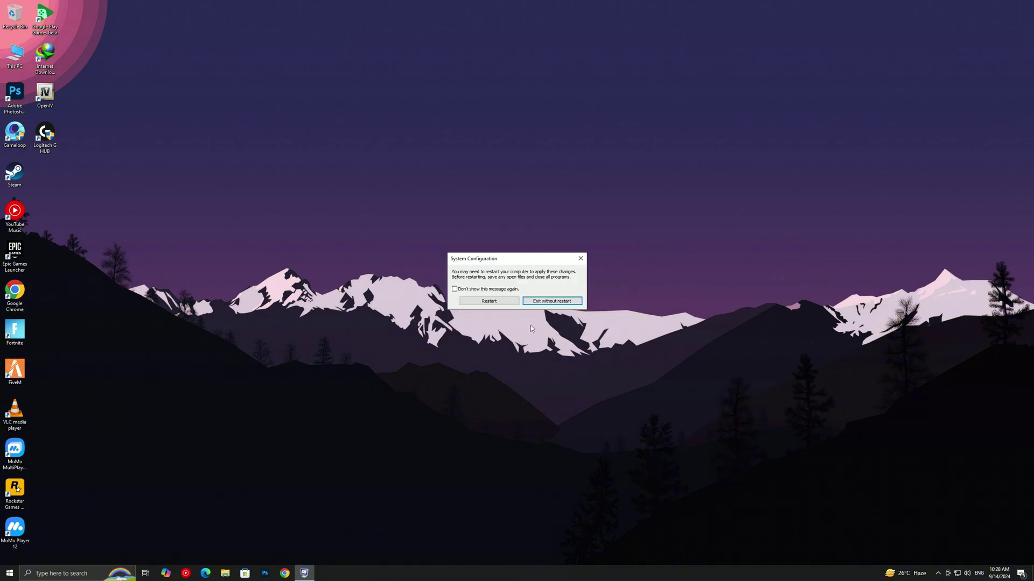
click(580, 259)
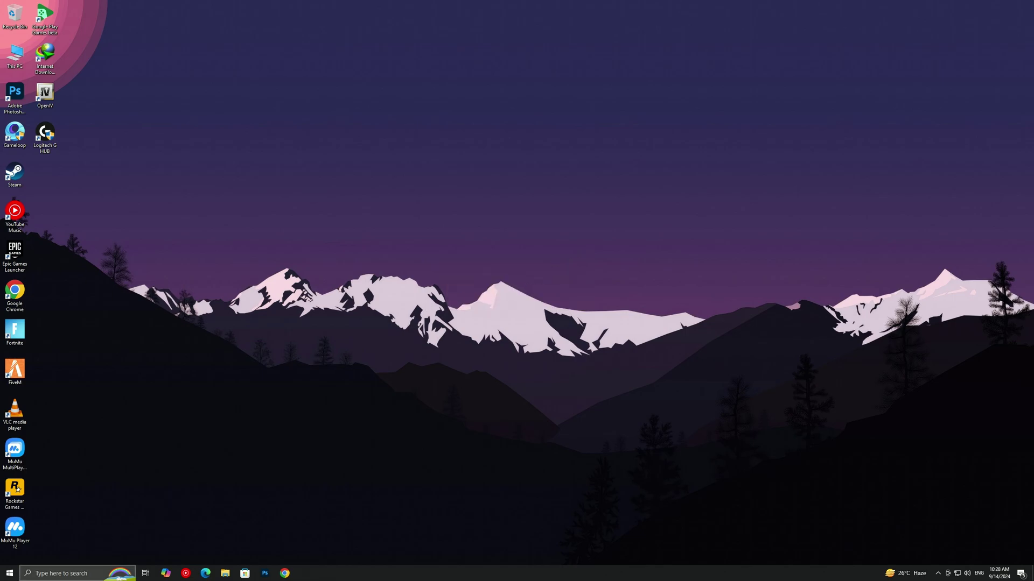
Start optimizing the HDD 500GB (E:) drive with Defragment and Optimize Drives, and close the tool
click(36, 574)
text(disk)
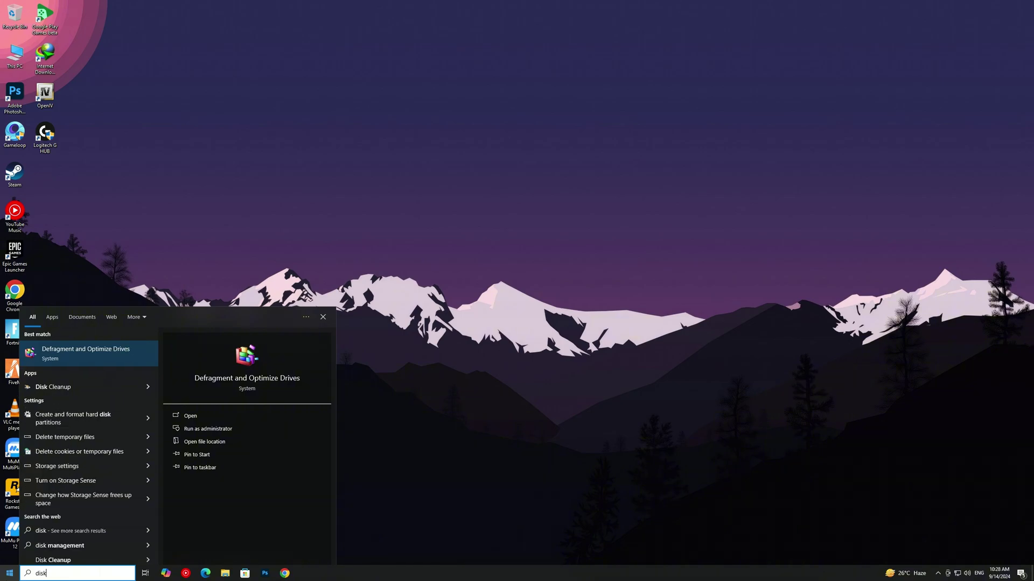
click(96, 351)
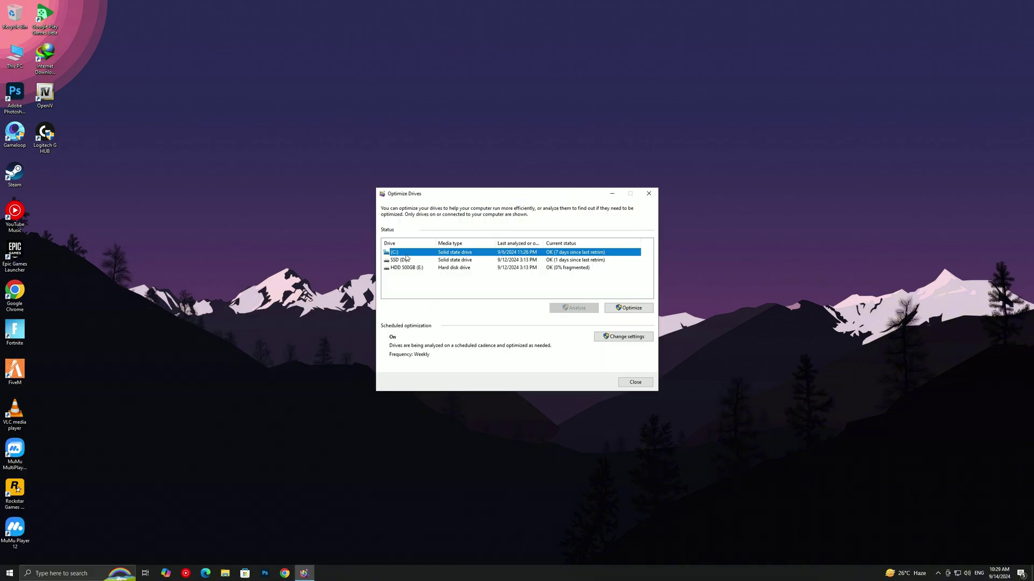
click(405, 268)
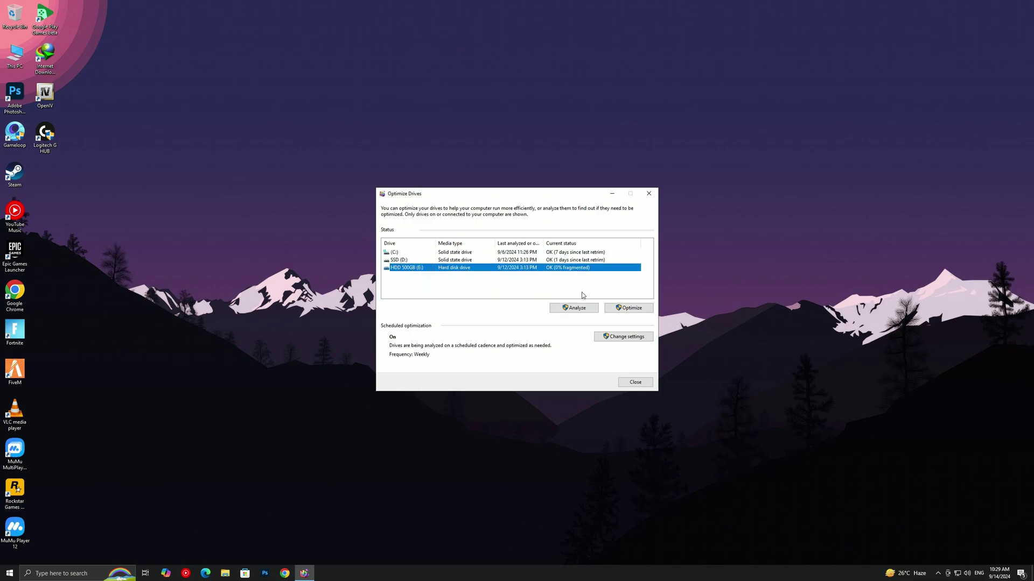
click(574, 308)
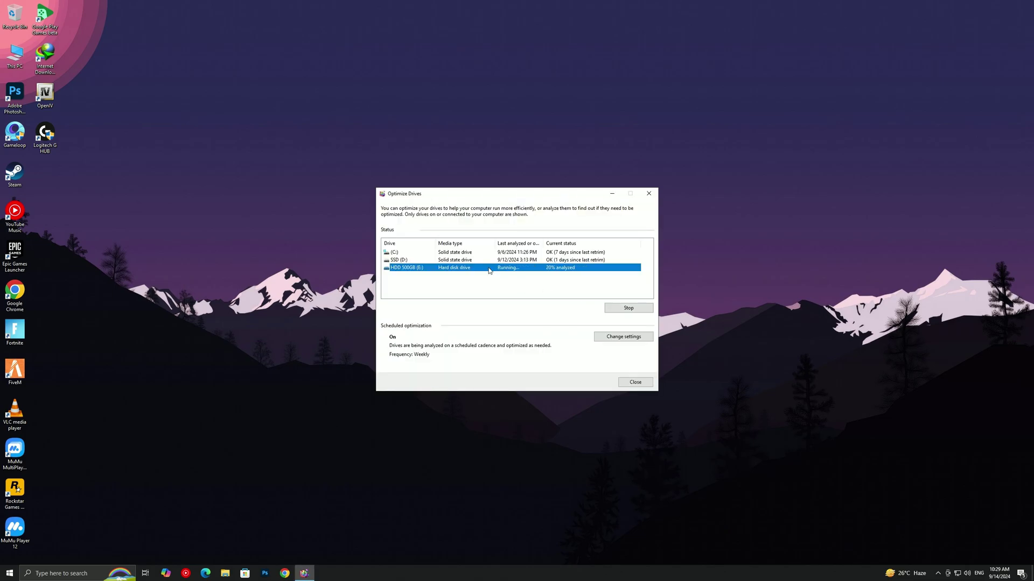
click(477, 260)
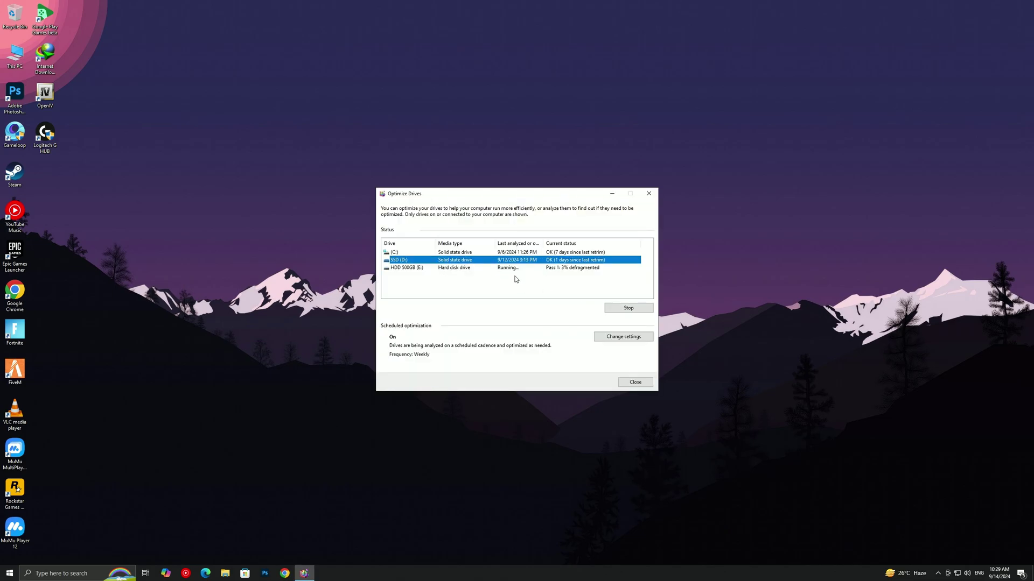
click(540, 253)
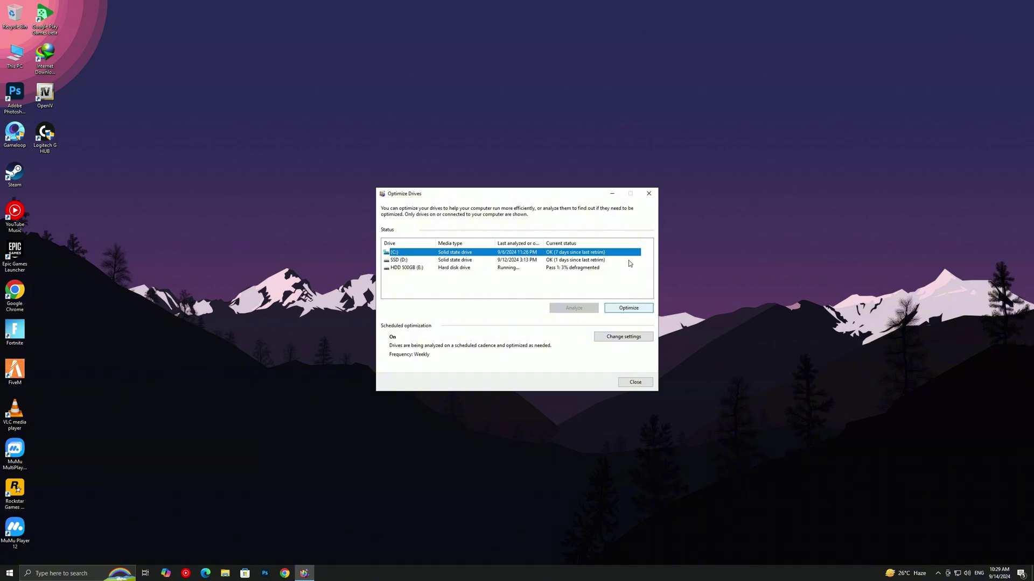
click(646, 193)
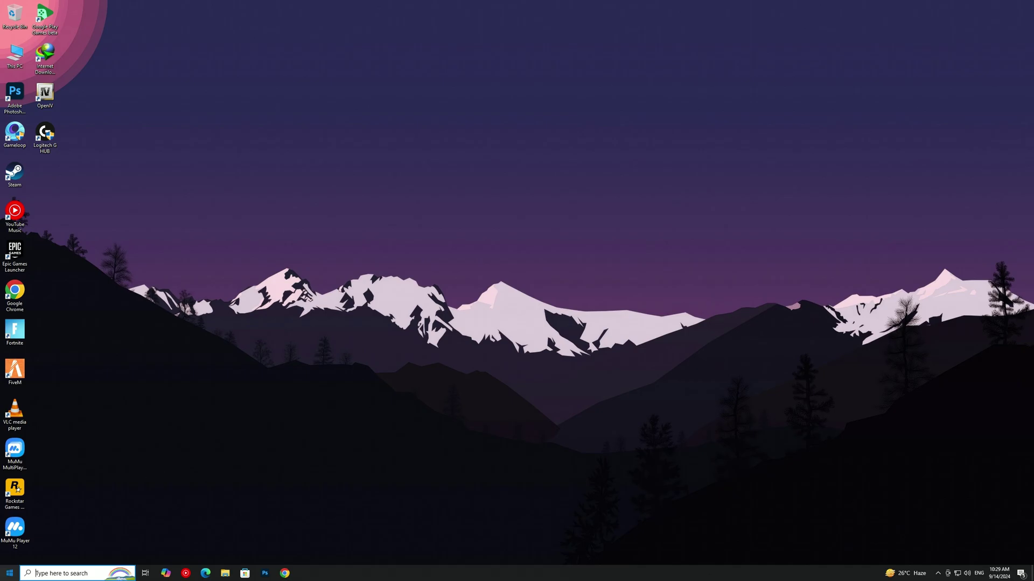
Review the Game Mode and Game Bar settings in Windows
key(super)
text(game)
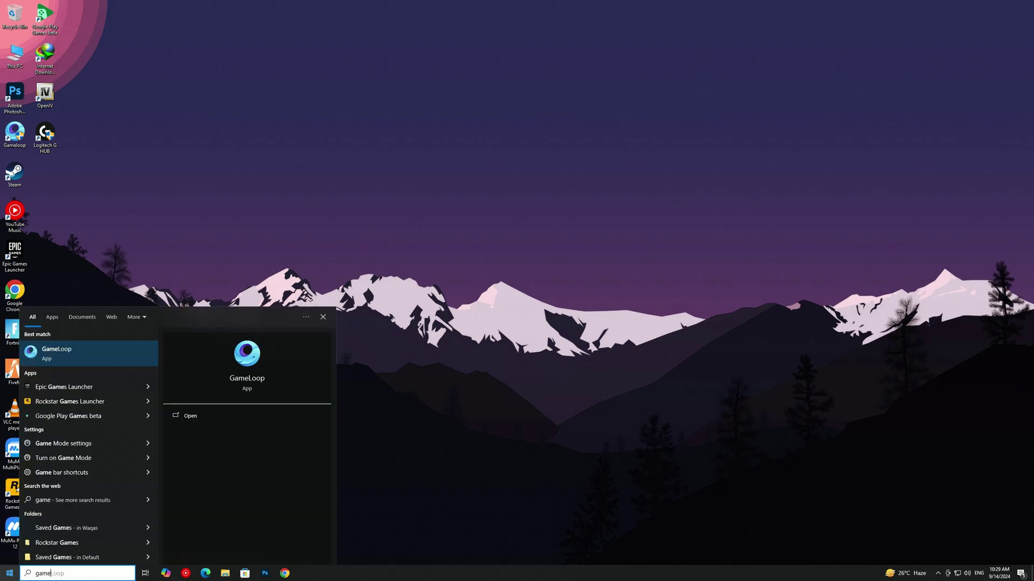
text( mod)
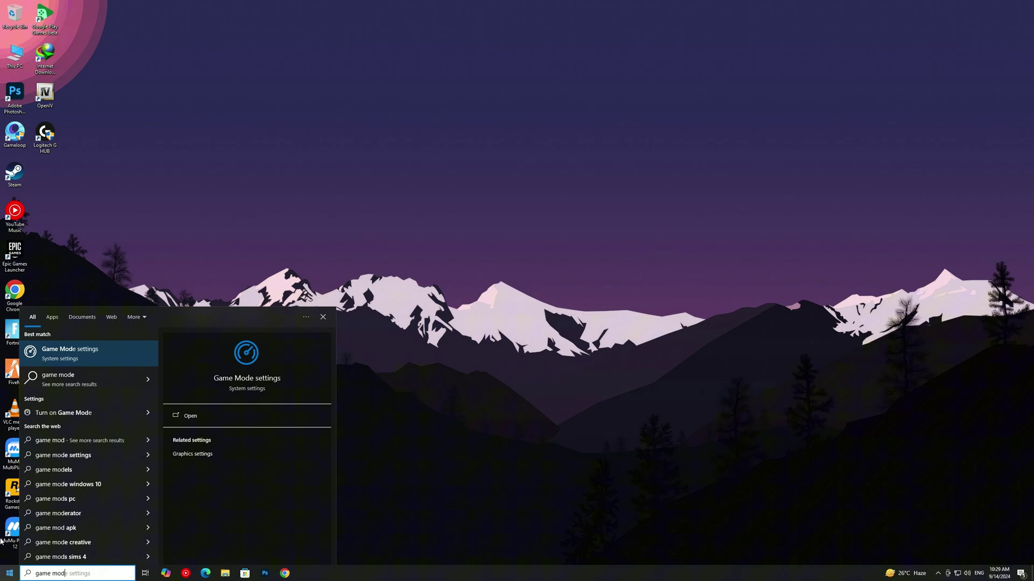
click(86, 356)
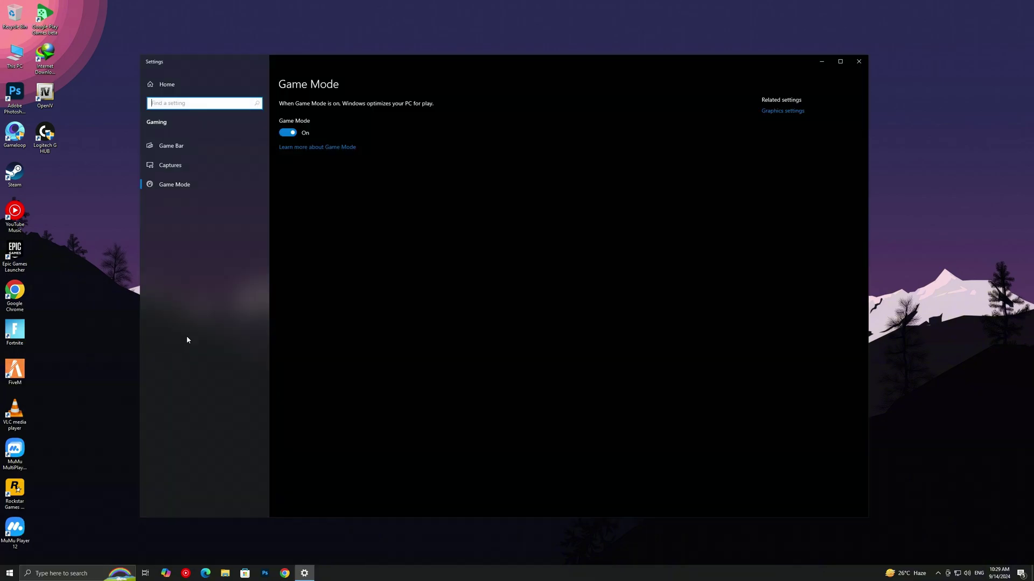
click(212, 146)
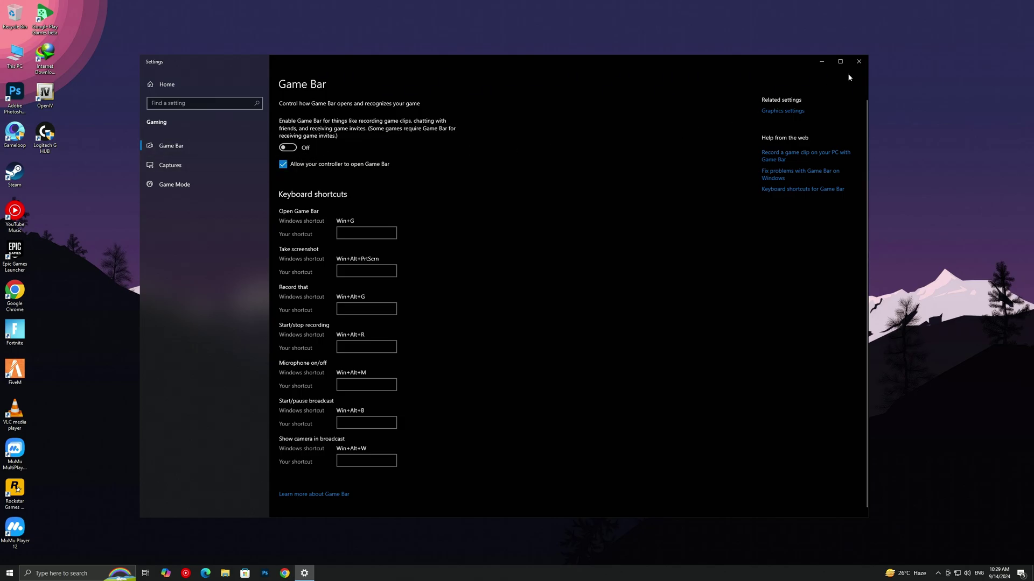
click(822, 61)
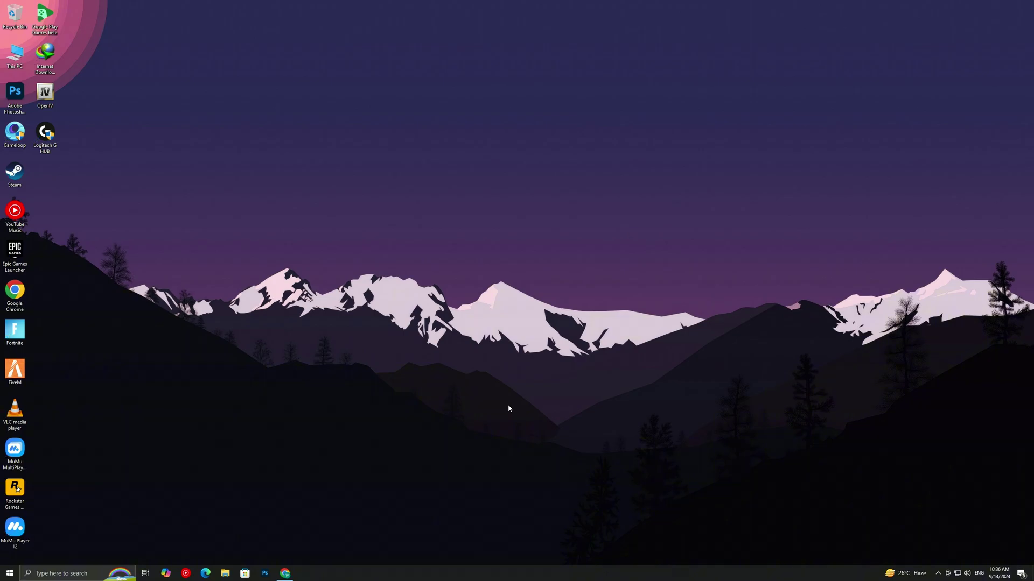
Review the Windows privacy app permissions for location, camera, notifications, account info, contacts, calendar and phone calls
click(9, 573)
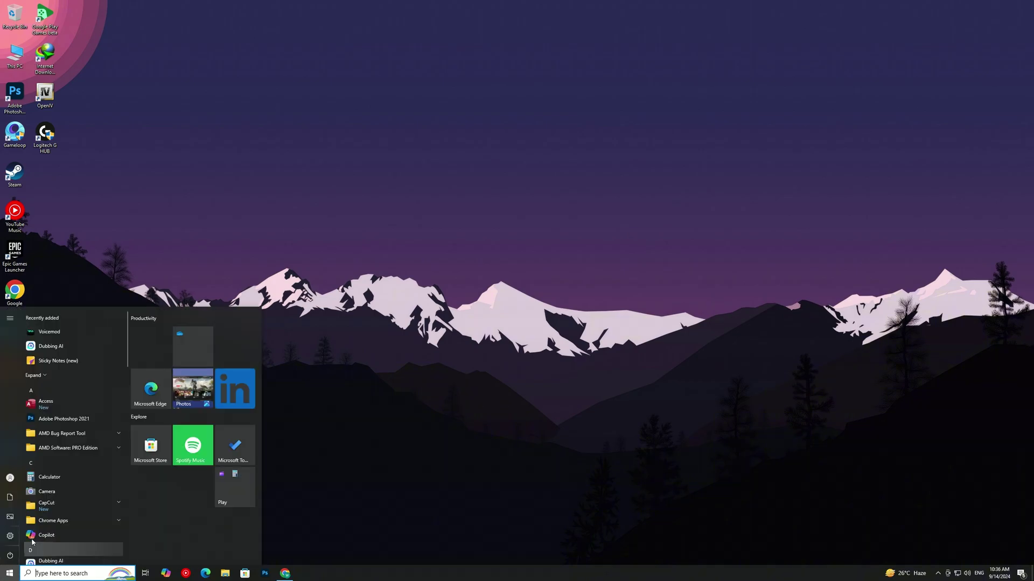
click(10, 536)
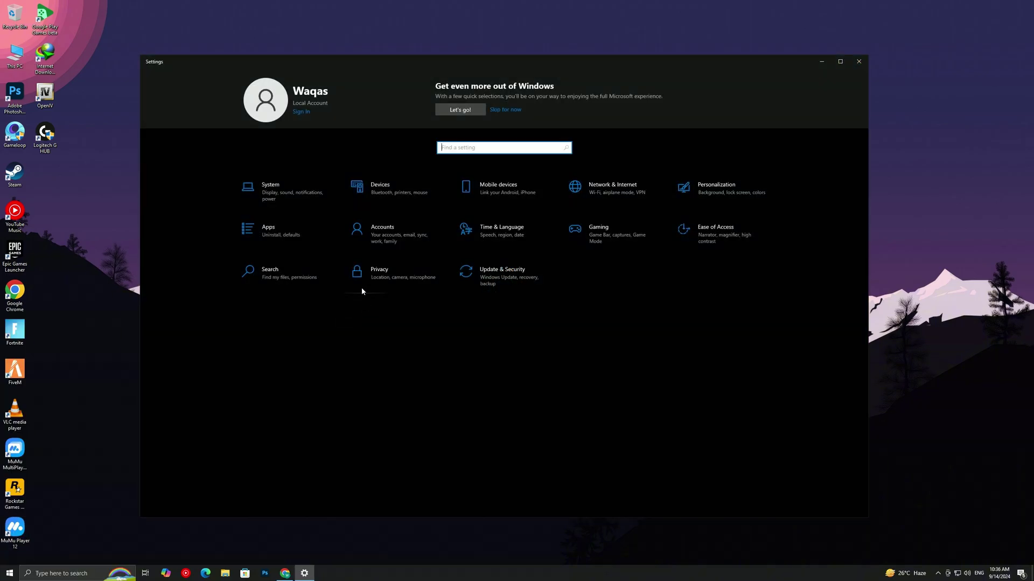
click(373, 289)
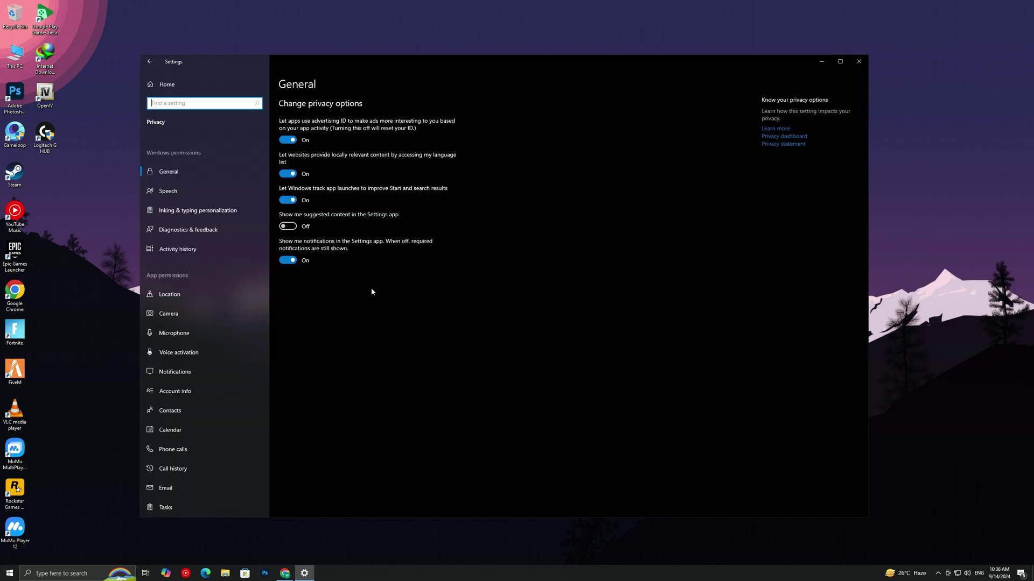
click(196, 294)
click(194, 312)
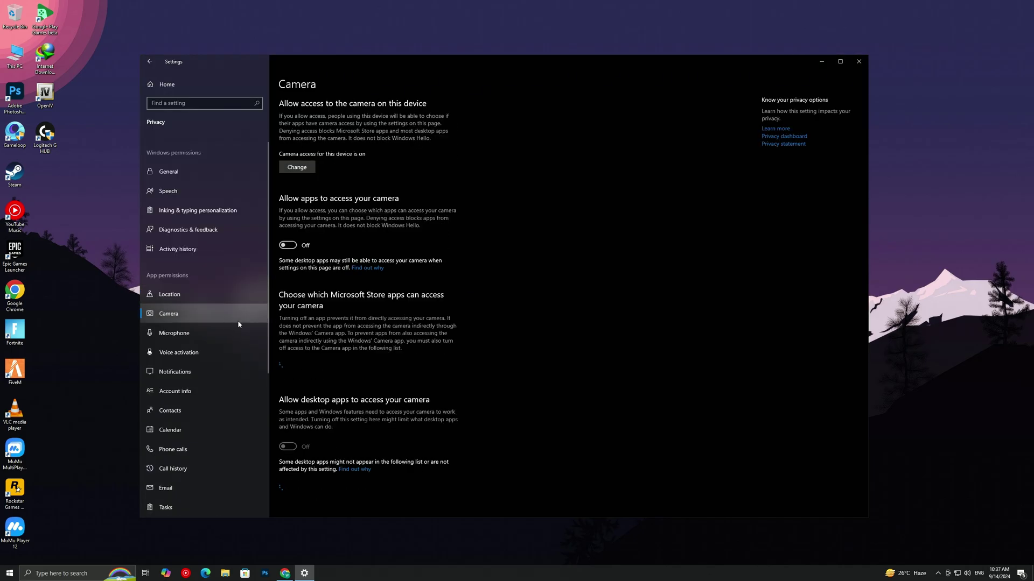
click(186, 371)
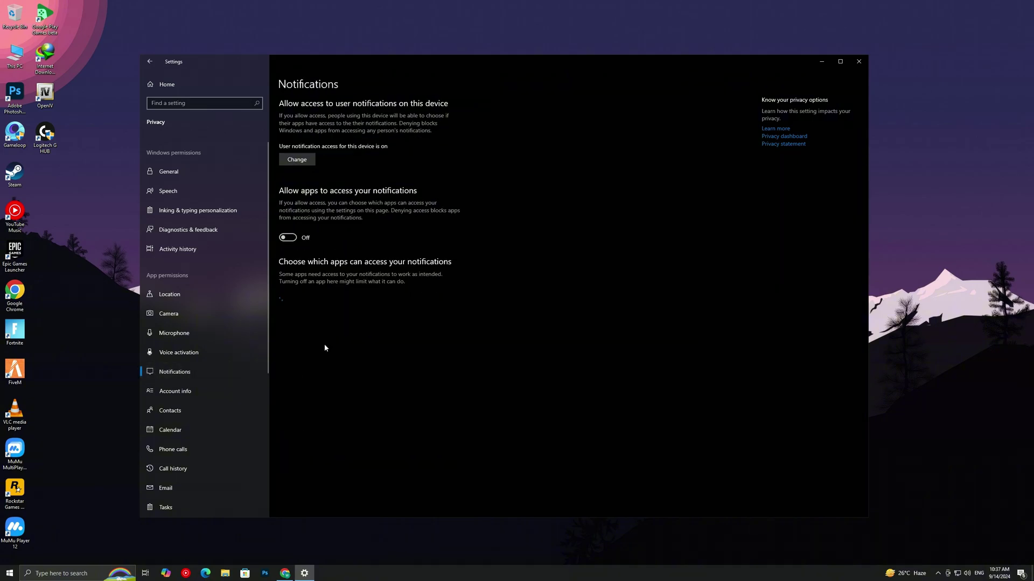
click(196, 392)
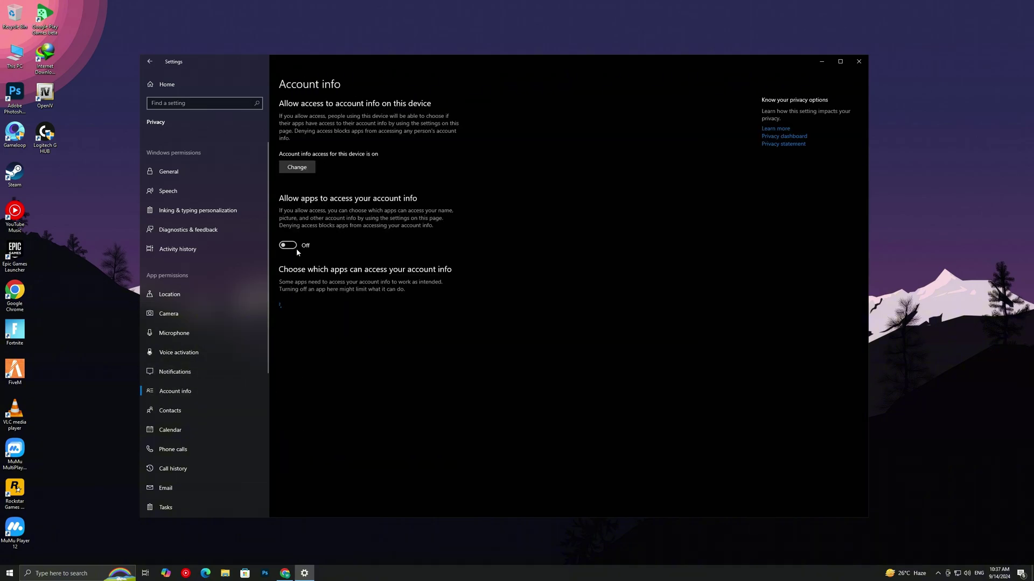
click(186, 412)
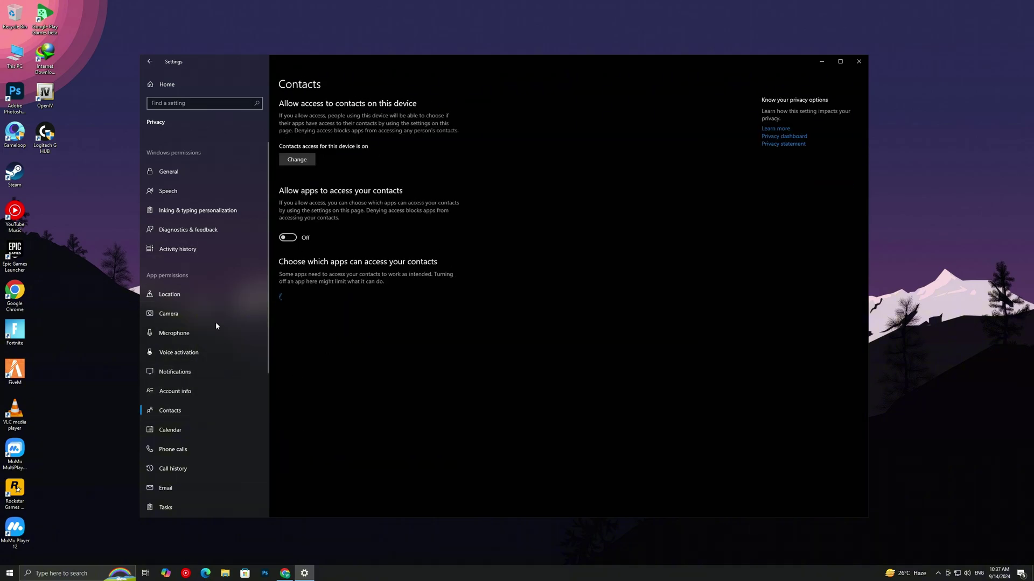
click(215, 430)
click(190, 450)
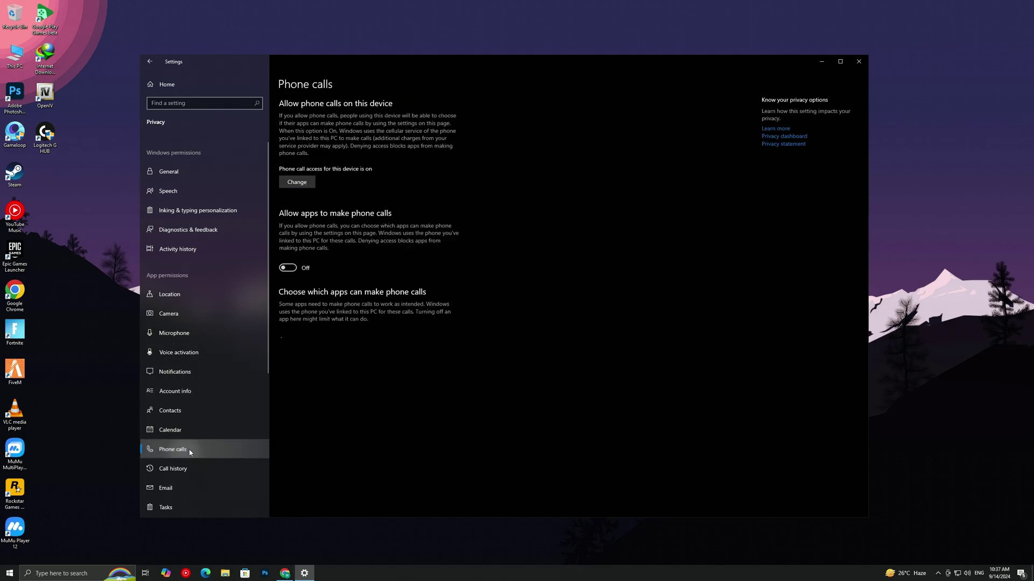
Check the app permissions for messaging, tasks, radios, other devices and background apps
scroll(179, 418, down, 3)
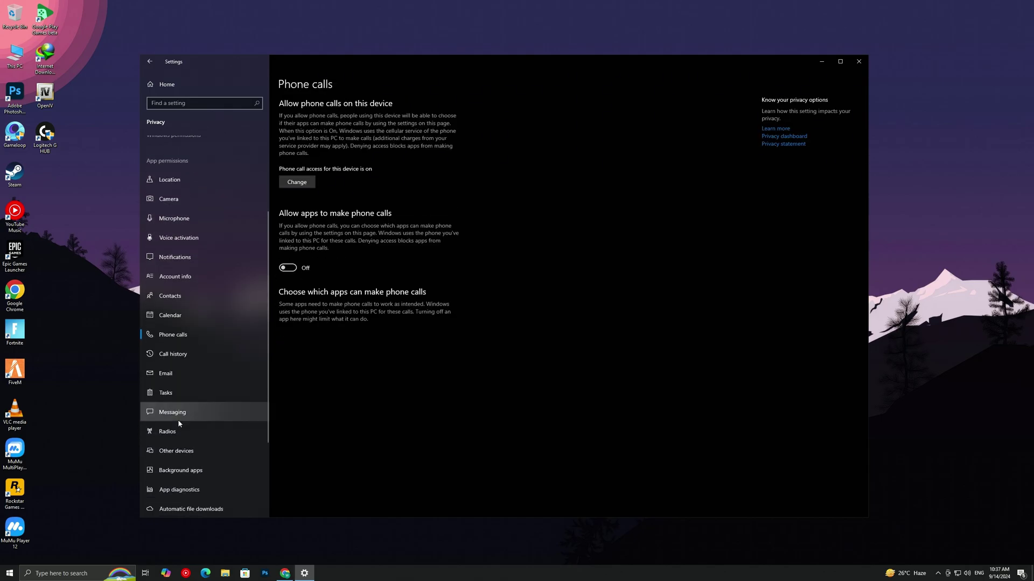
click(177, 412)
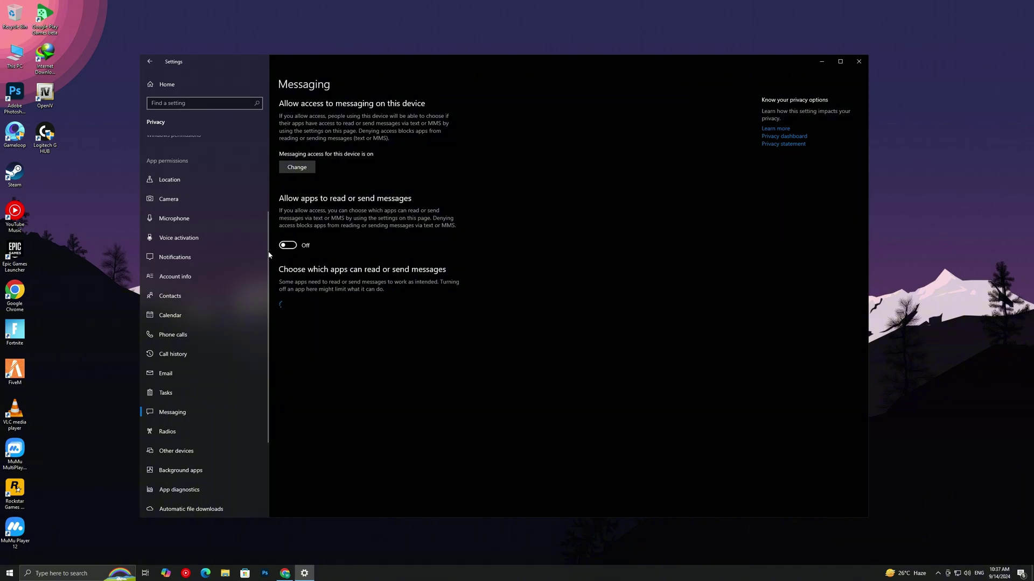
click(181, 393)
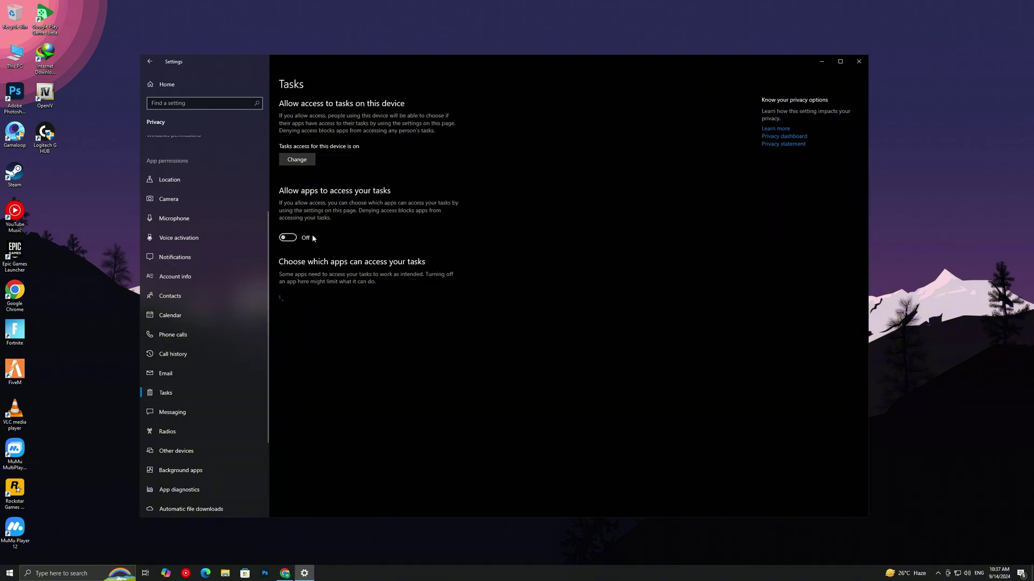
click(194, 435)
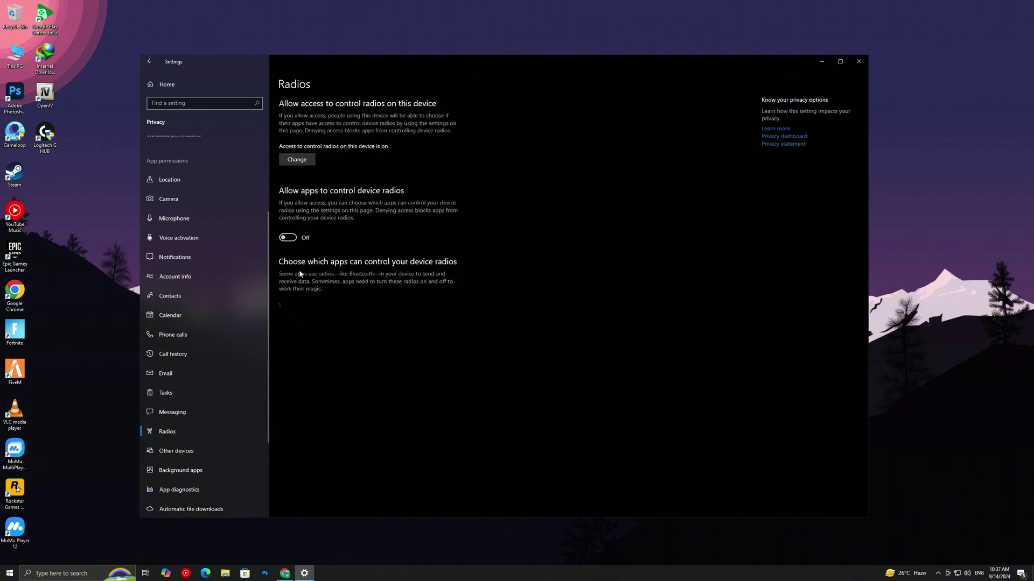
click(184, 452)
scroll(196, 428, down, 1)
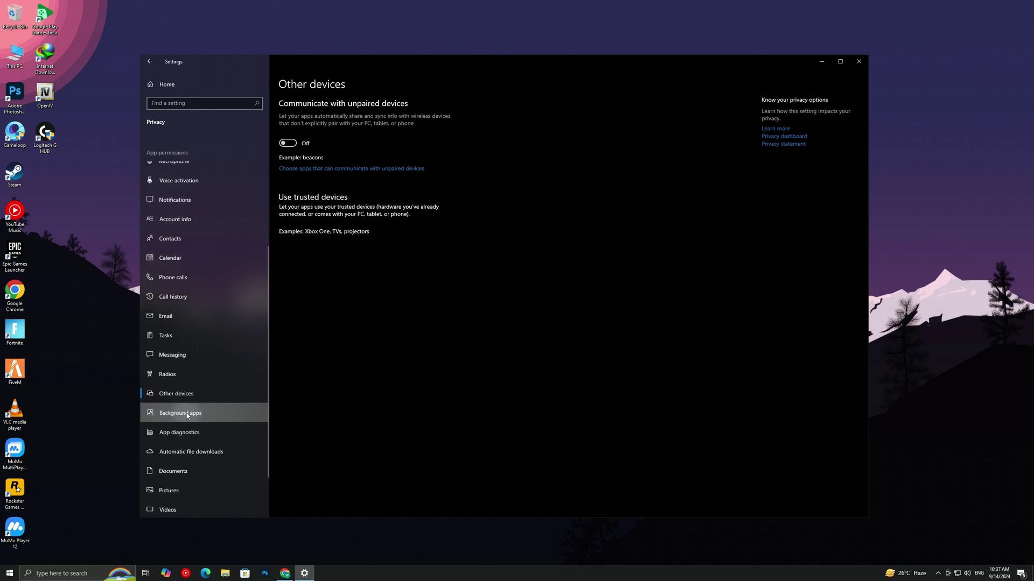
click(186, 413)
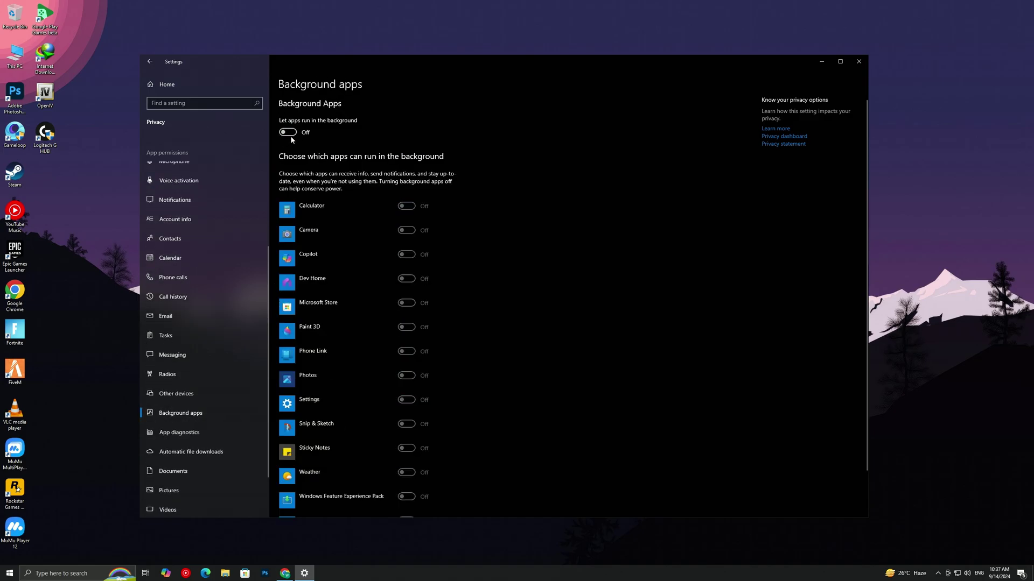
scroll(208, 434, down, 1)
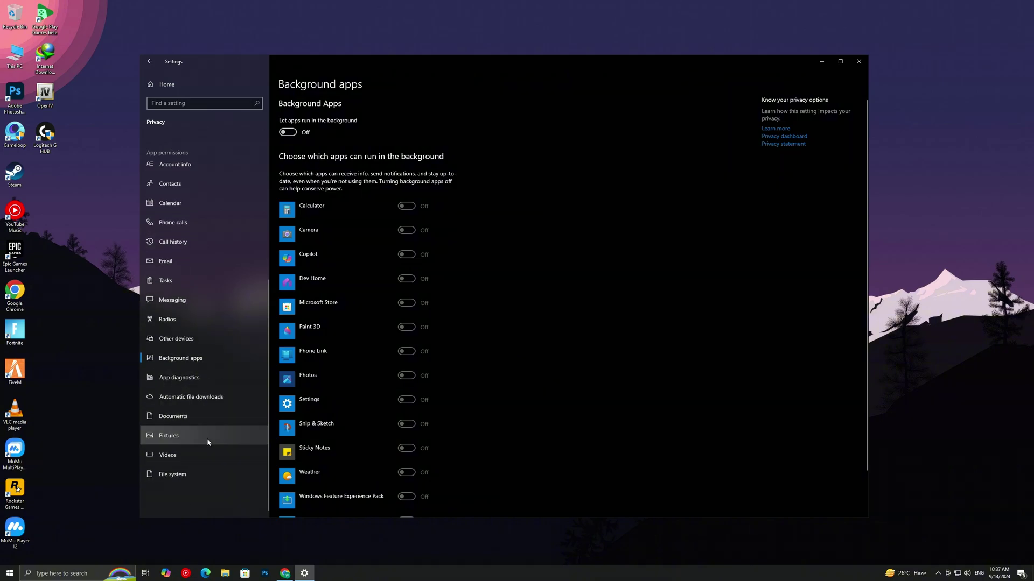
Review which apps are set to launch at startup in the Windows app settings
click(150, 62)
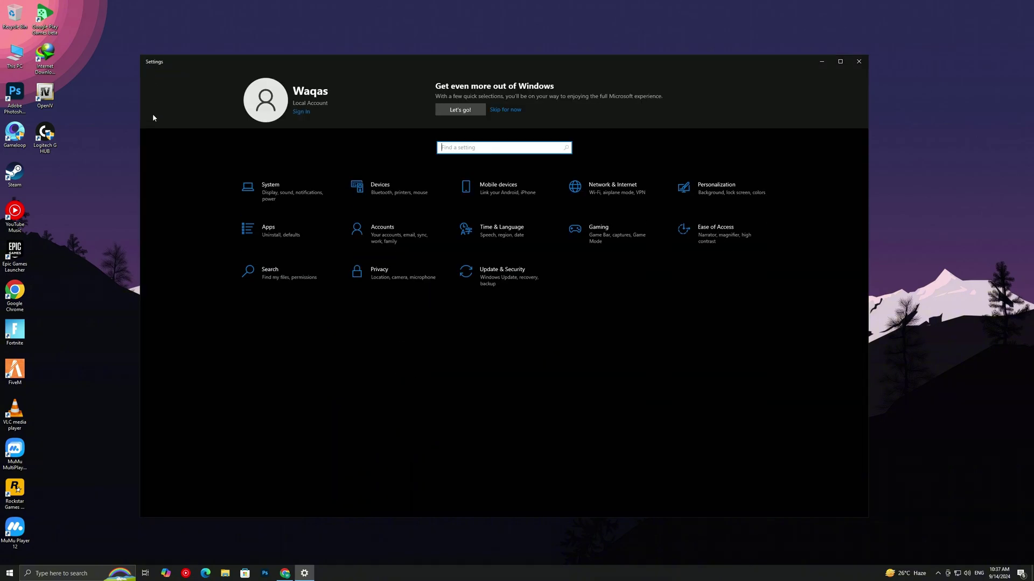
click(249, 244)
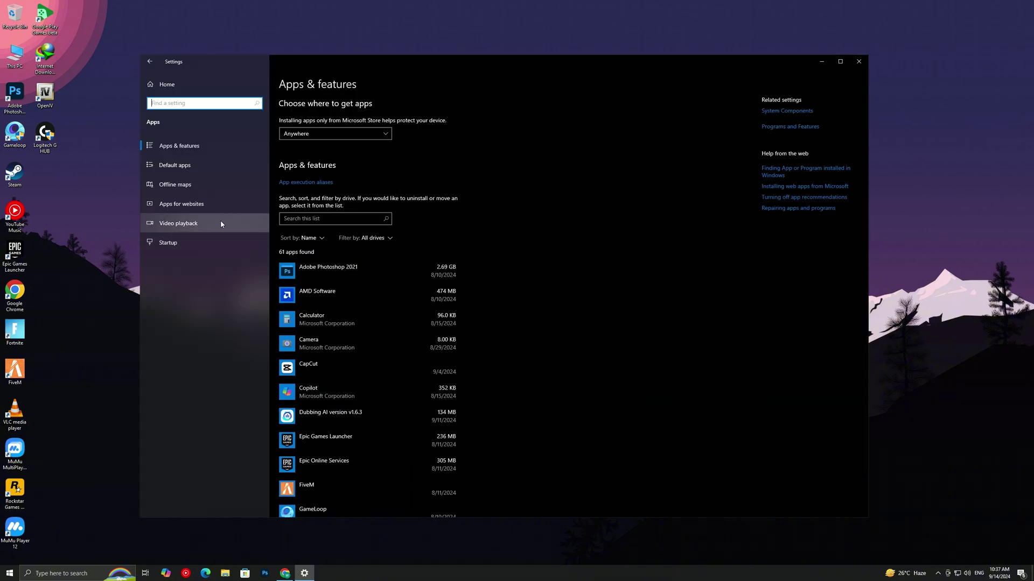
click(183, 244)
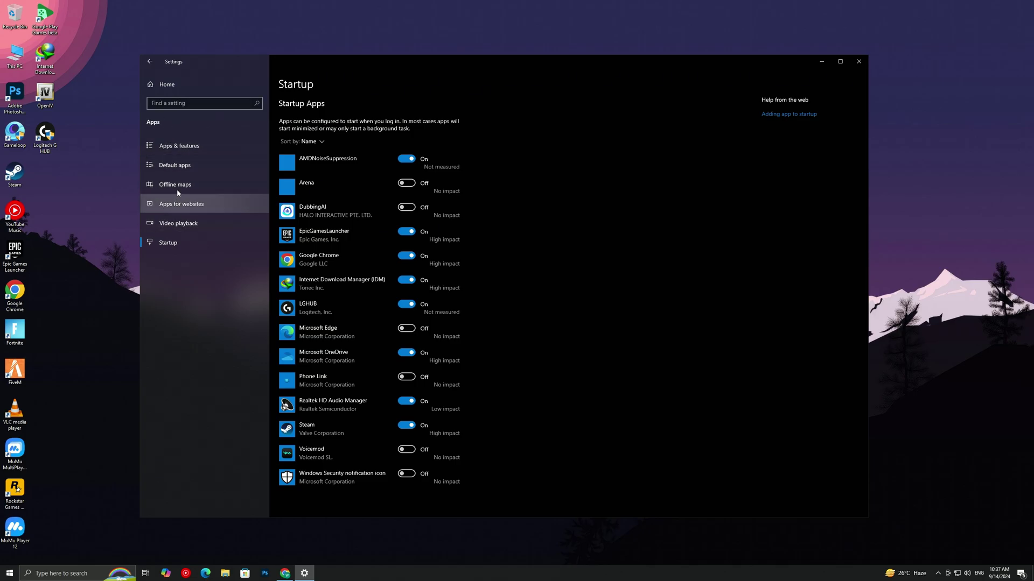
click(162, 82)
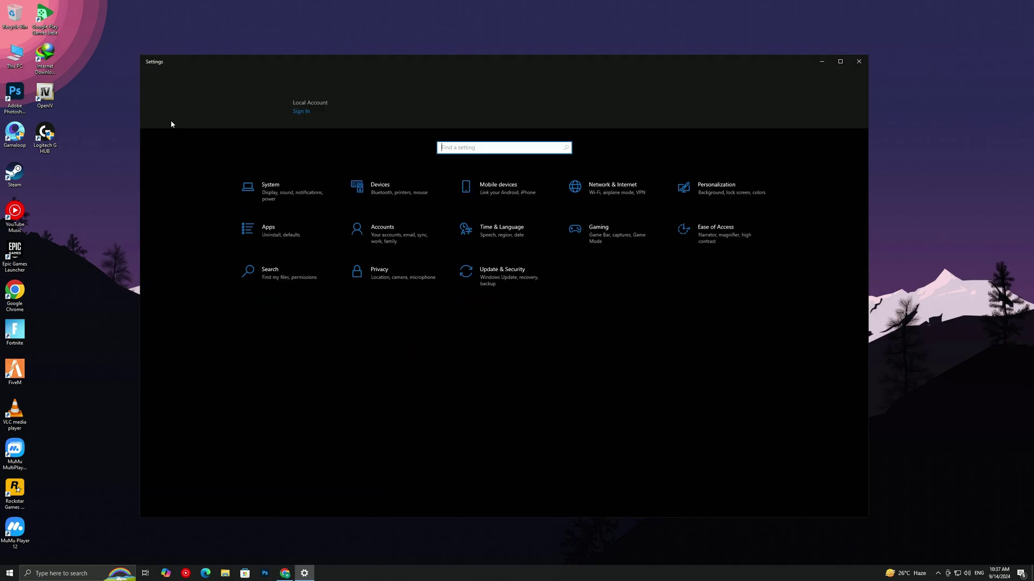
Uninstall Sticky Notes from the installed apps, and look through the rest of the list for other unneeded programs
click(255, 237)
scroll(373, 363, down, 5)
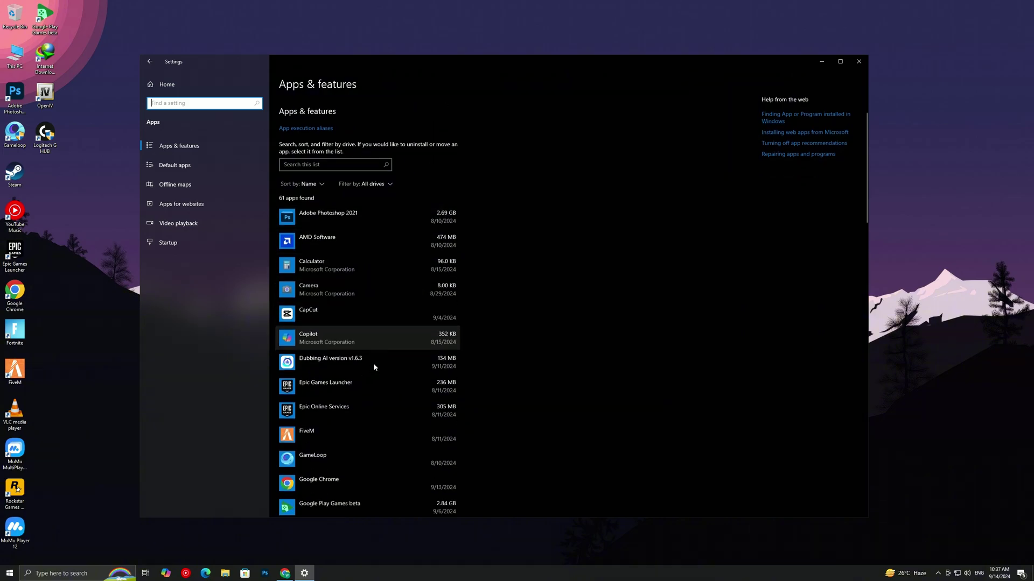
scroll(333, 388, down, 12)
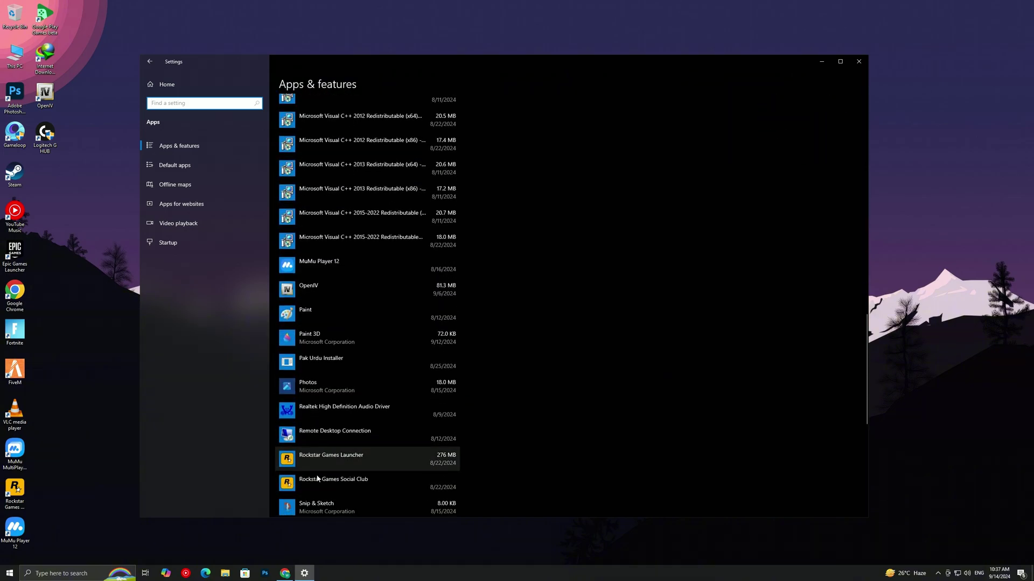
scroll(308, 485, down, 8)
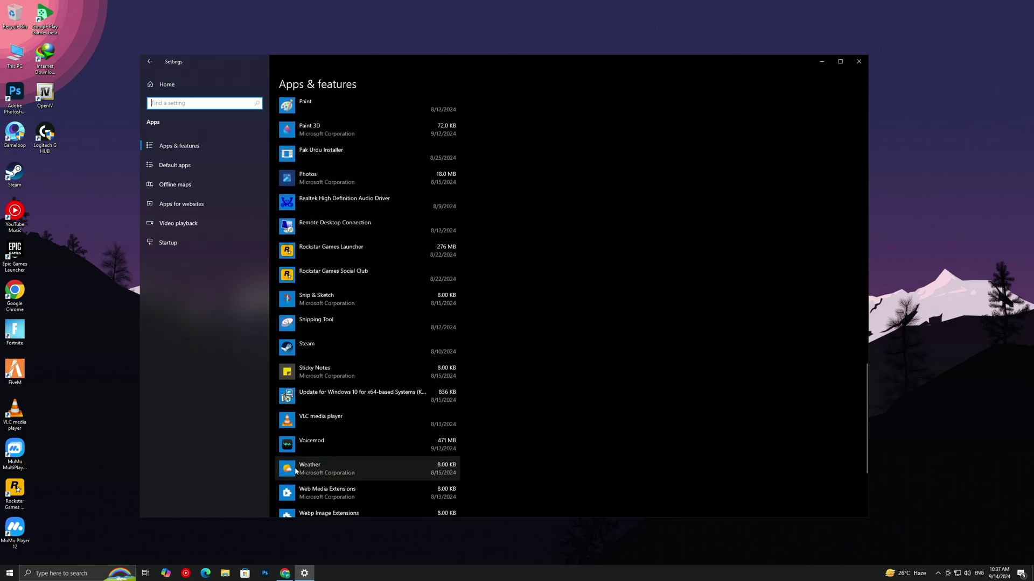
click(306, 376)
click(438, 410)
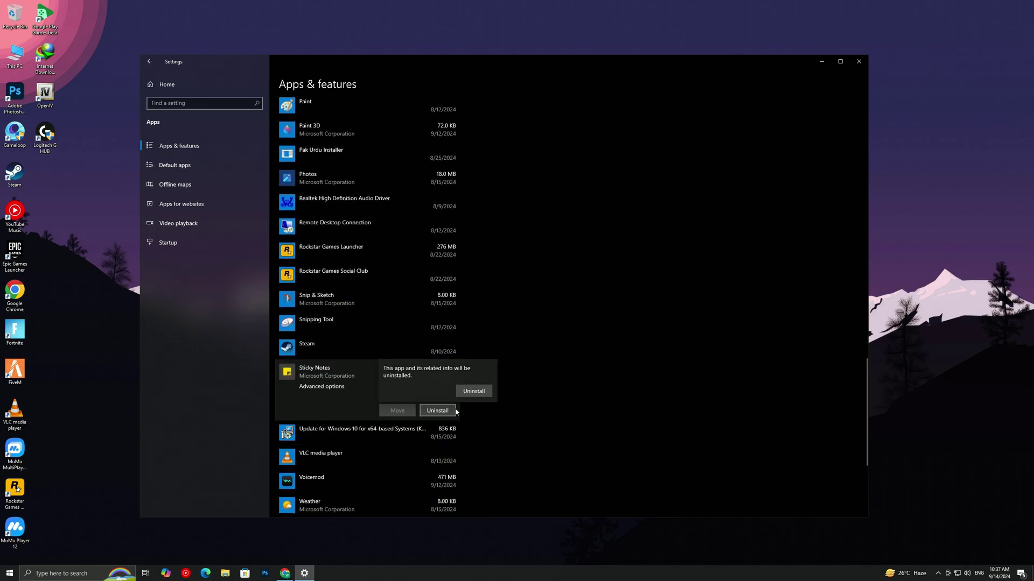
click(474, 394)
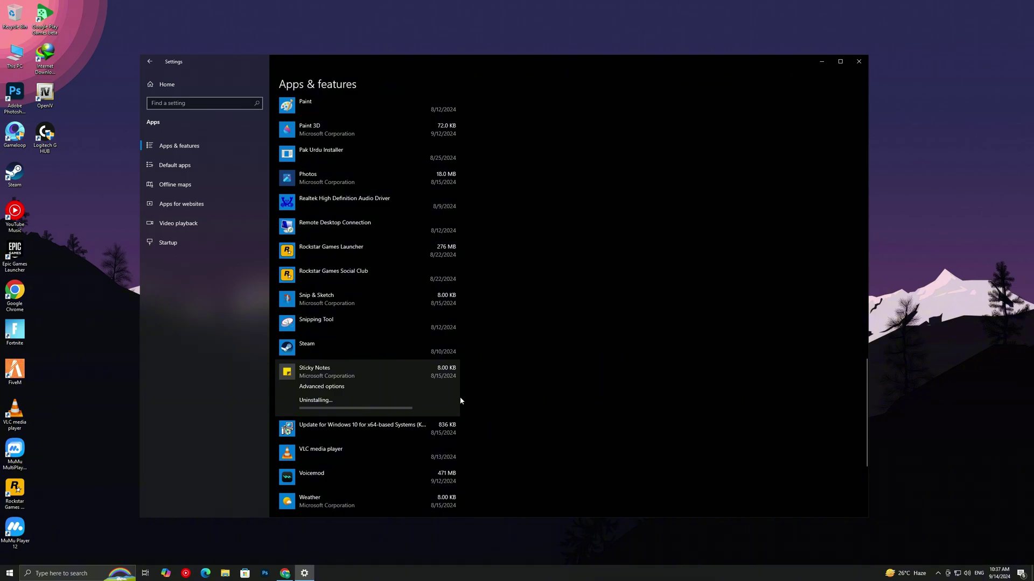
click(354, 326)
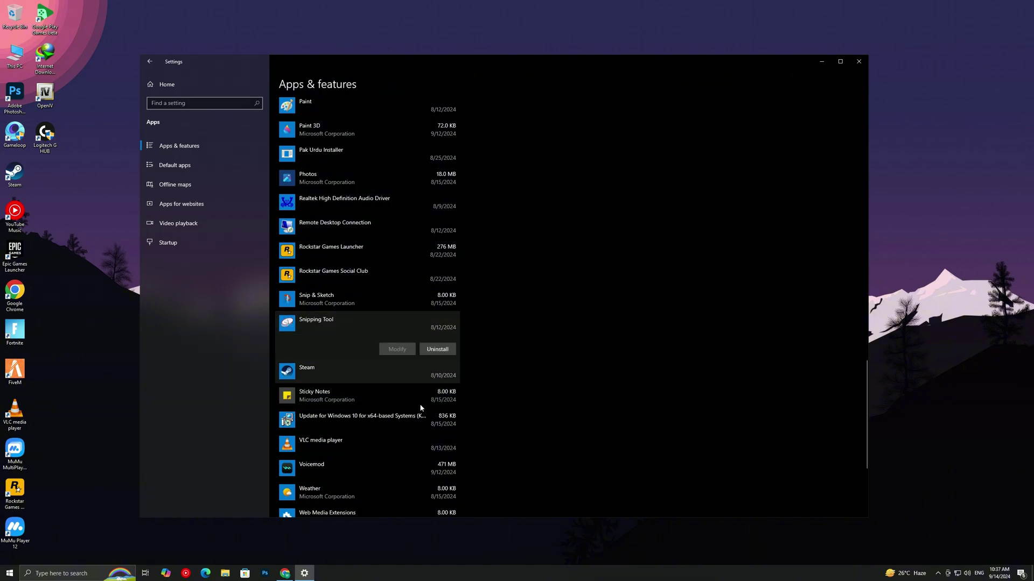
scroll(421, 408, down, 5)
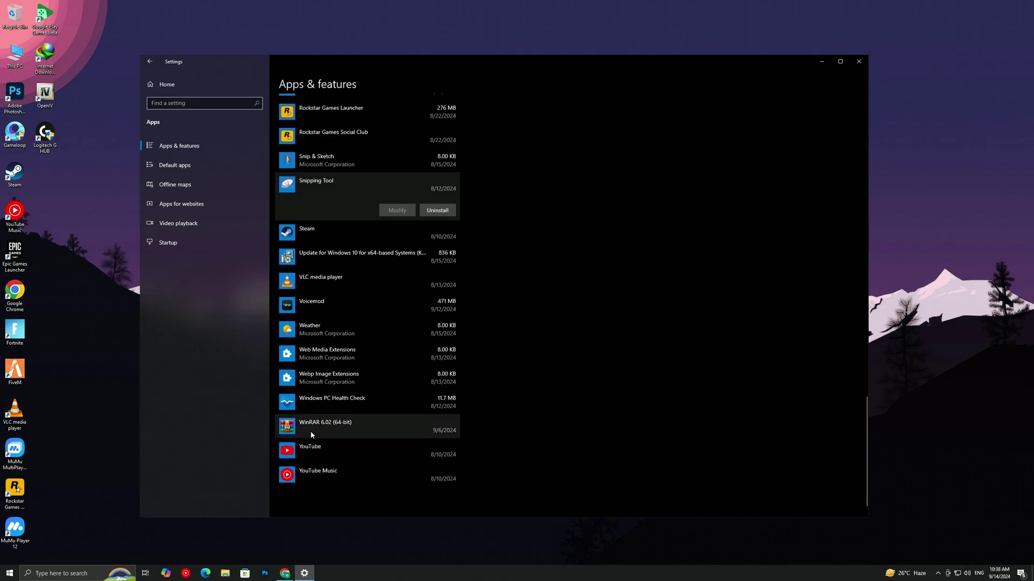
scroll(377, 323, up, 8)
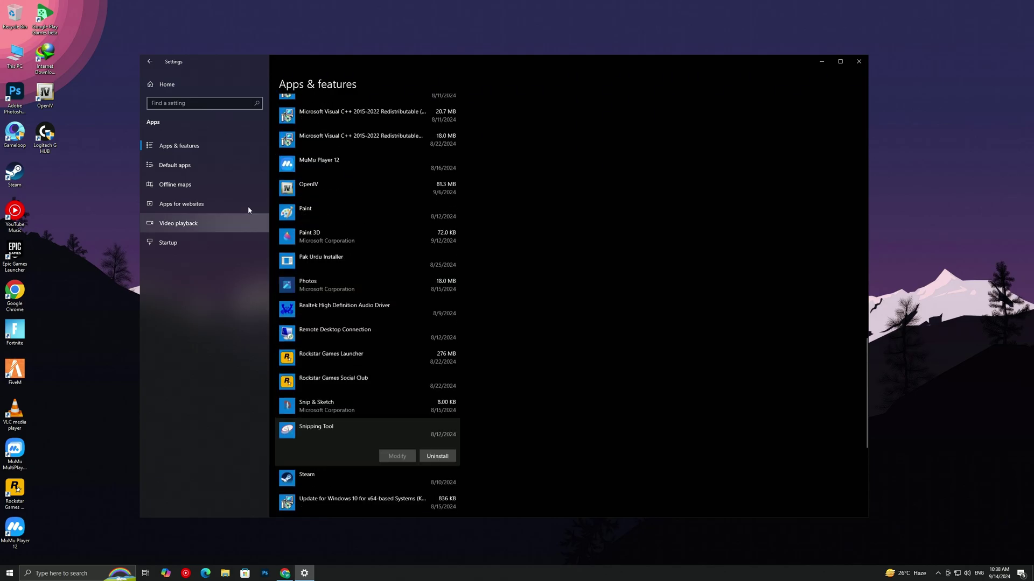
click(160, 66)
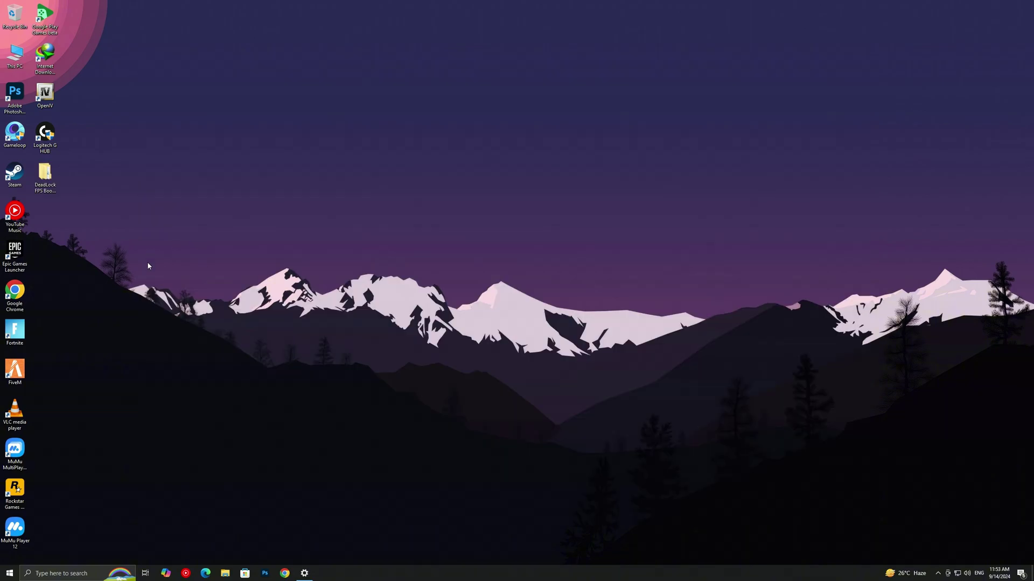
Merge the Deadlock Above Normal Priority registry file from the 1 - Deadlock Priority folder of the DeadLock FPS Boost PACK
double_click(48, 183)
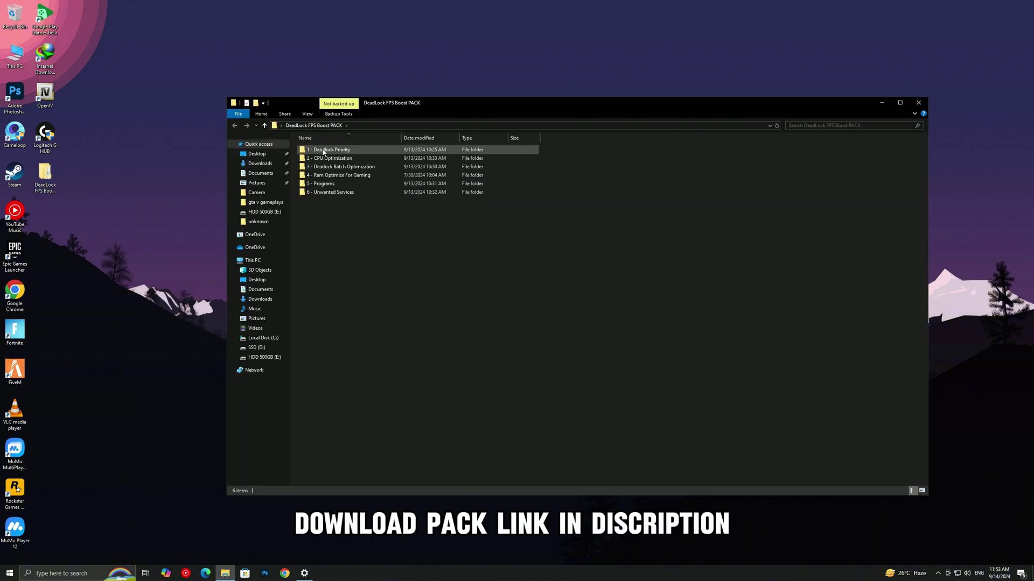
double_click(316, 149)
right_click(317, 150)
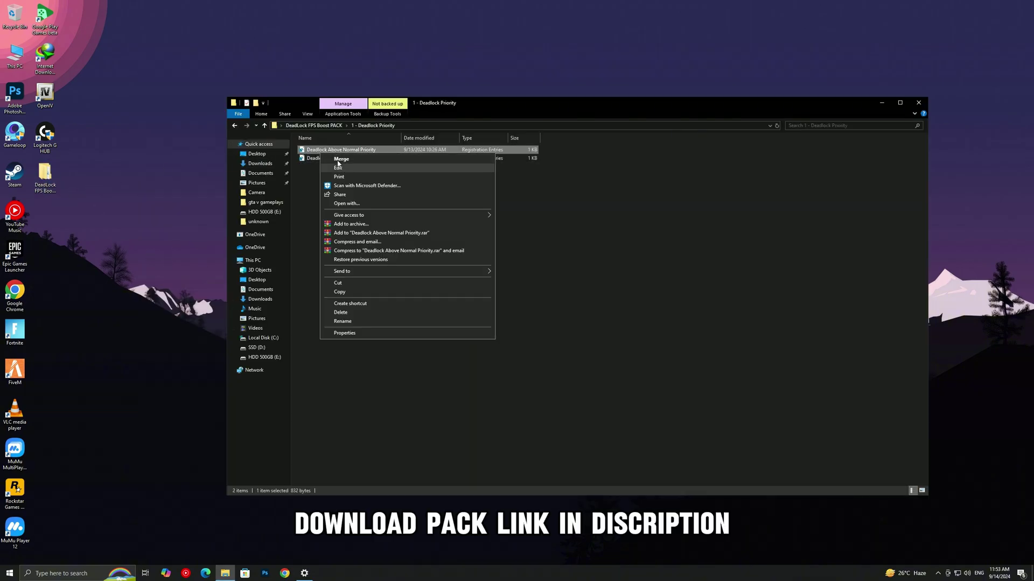
click(339, 164)
click(487, 335)
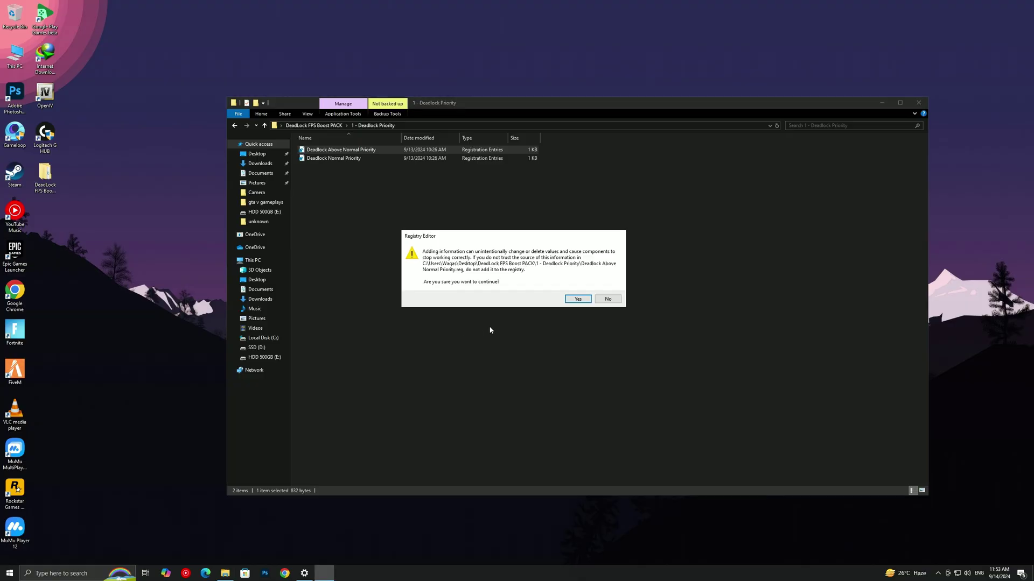
click(577, 299)
click(608, 292)
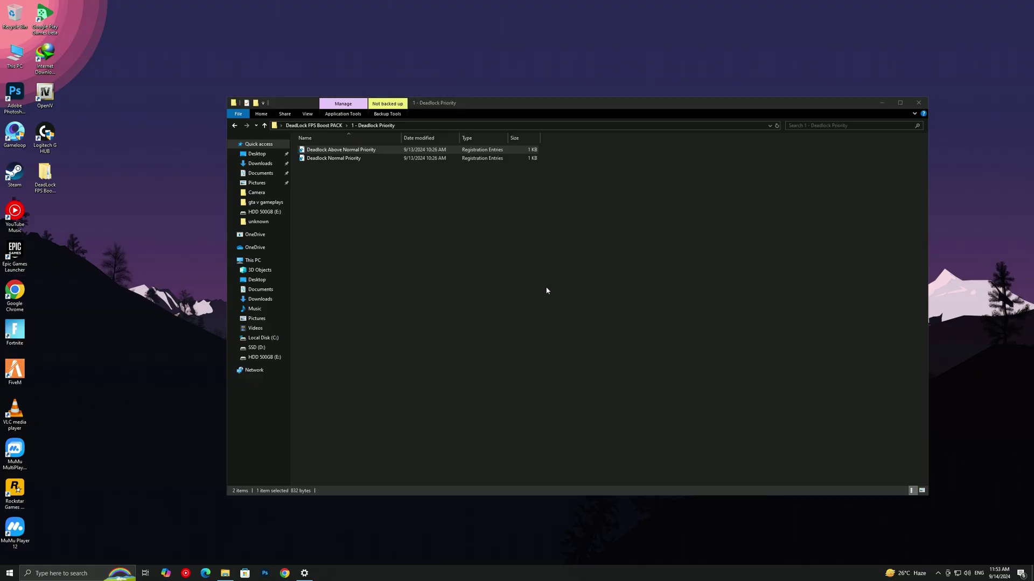
Merge the Deadlock Normal Priority file into the registry, and return to the DeadLock FPS Boost PACK folder
click(334, 159)
right_click(335, 159)
click(355, 168)
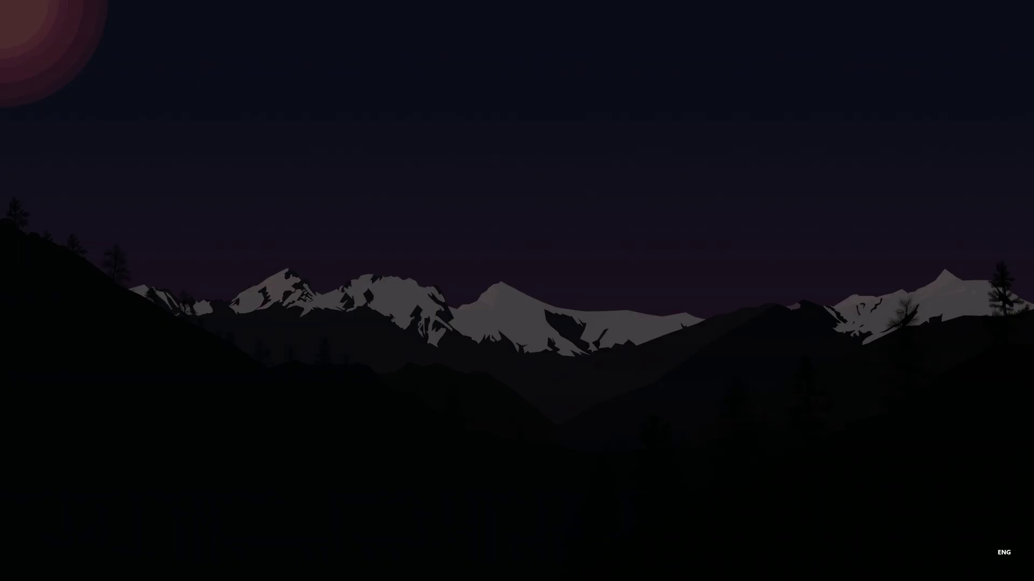
click(491, 336)
click(577, 299)
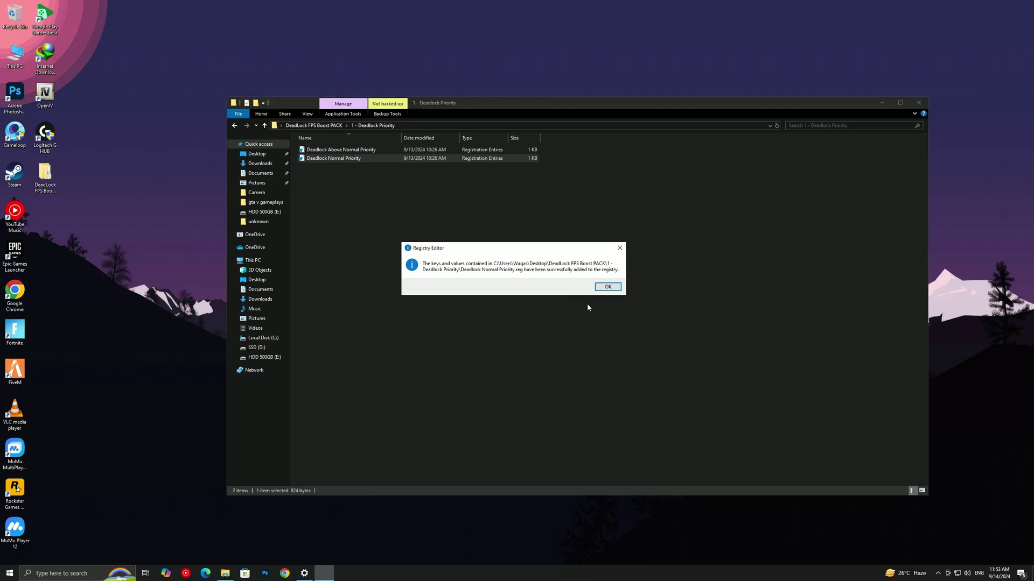
click(603, 289)
click(234, 125)
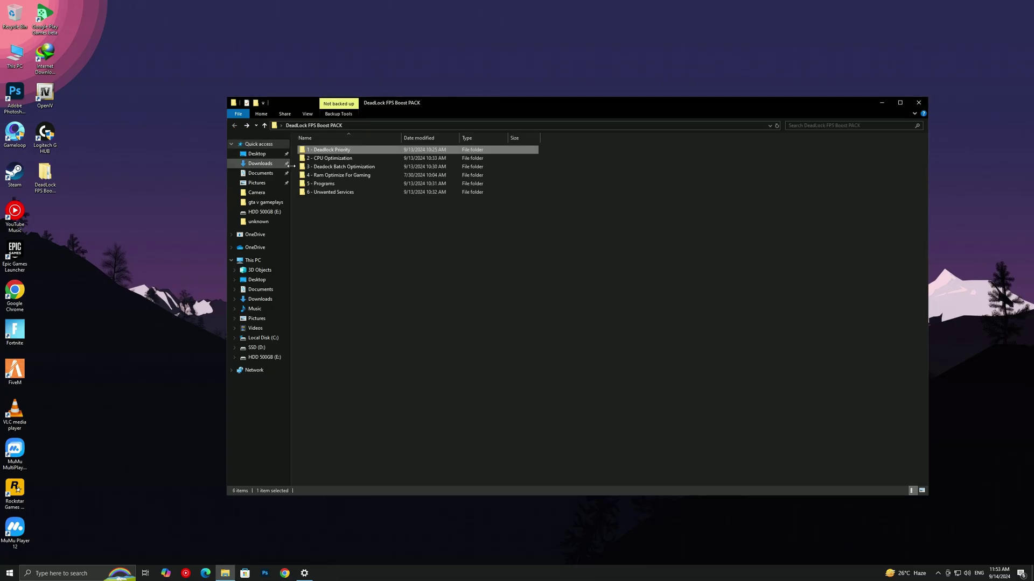
Merge the CPU Optimization file from the 2 - CPU Optimization folder into the registry
double_click(329, 159)
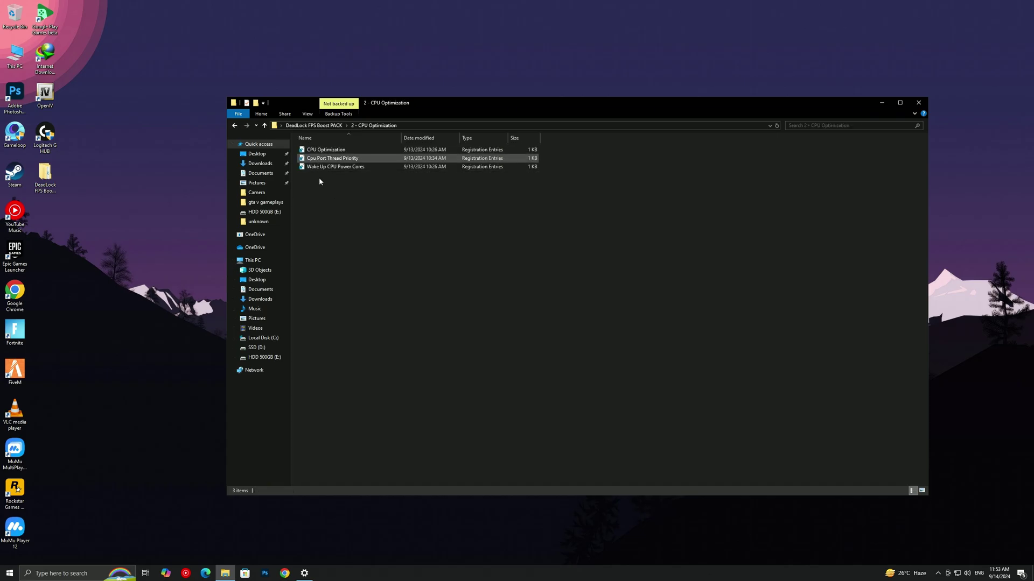
right_click(330, 150)
click(349, 157)
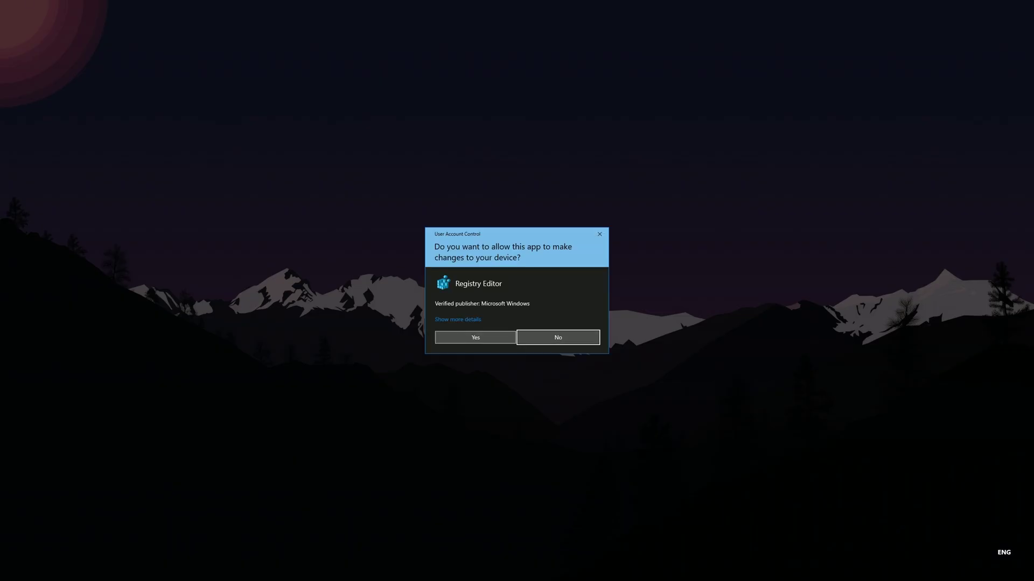
click(484, 338)
click(577, 299)
click(608, 287)
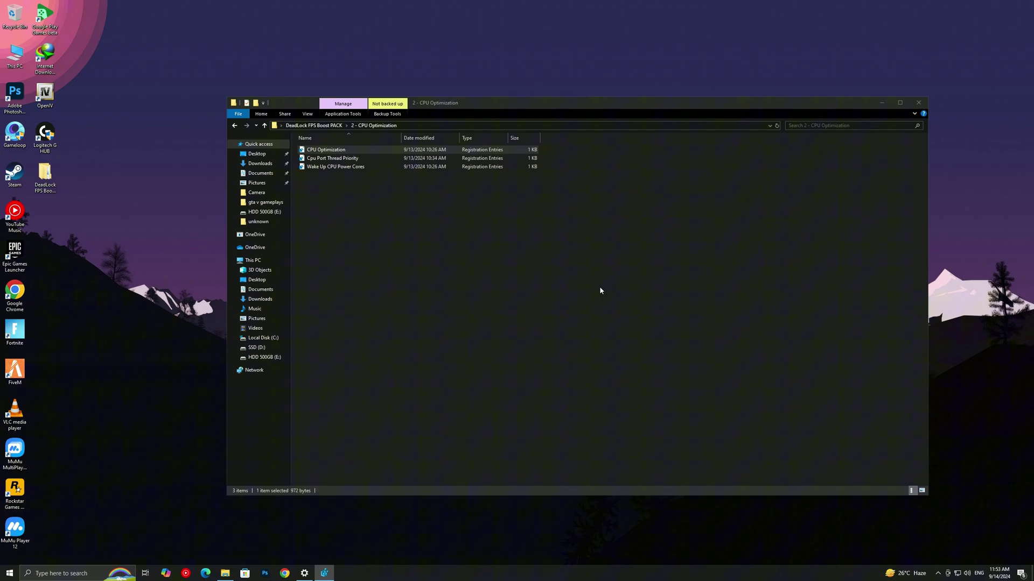
Merge the Cpu Port Thread Priority file into the registry
click(335, 167)
right_click(333, 158)
click(349, 165)
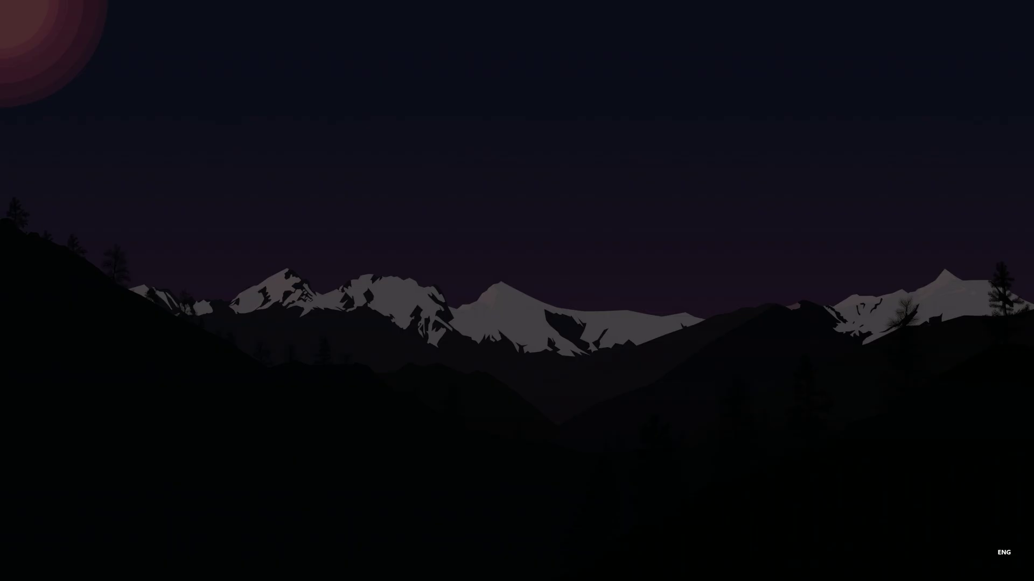
click(497, 342)
click(578, 299)
click(606, 287)
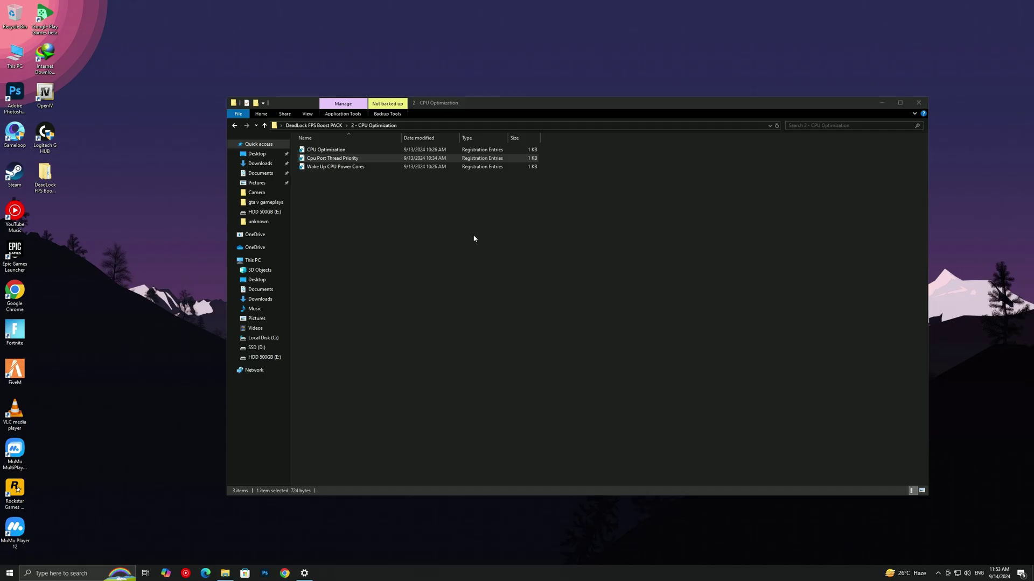
Merge the Wake Up CPU Power Cores file into the registry, and return to the DeadLock FPS Boost PACK folder
click(340, 168)
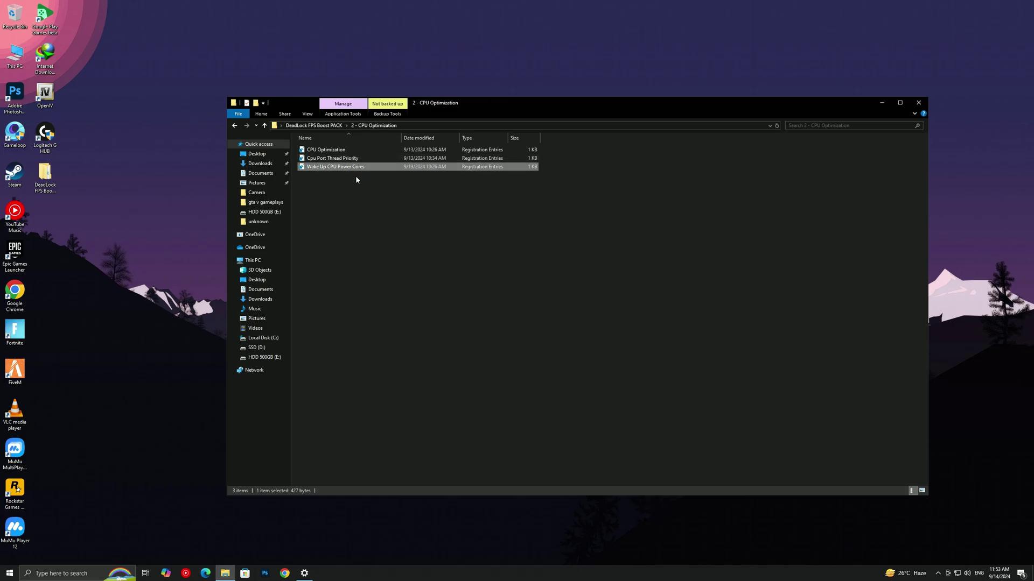
right_click(339, 171)
click(354, 178)
click(475, 338)
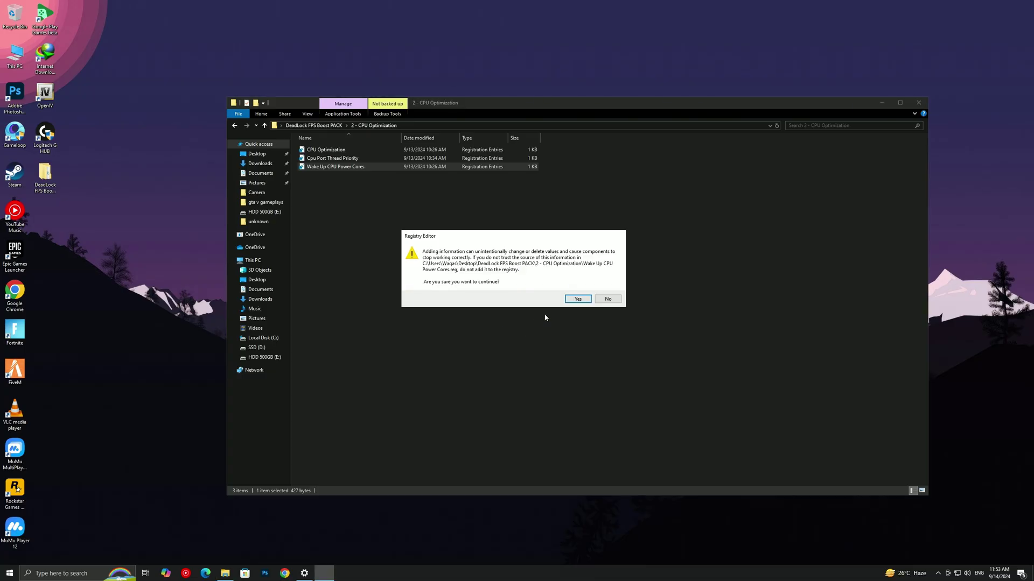
click(577, 300)
click(606, 287)
click(234, 126)
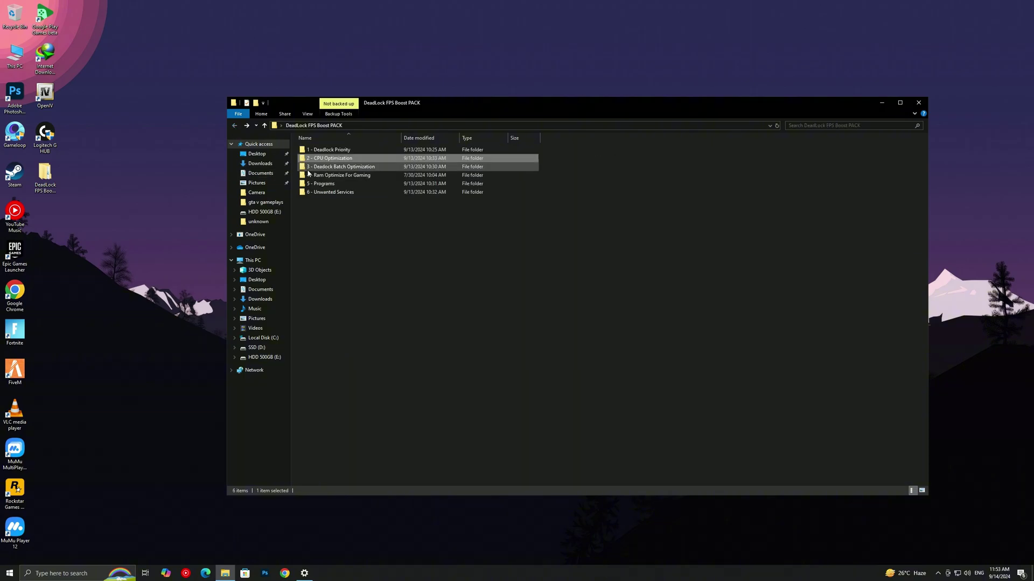
Run the Disable StorPort Idle batch file from the 3 - Deadock Batch Optimization folder as administrator
double_click(328, 167)
click(327, 158)
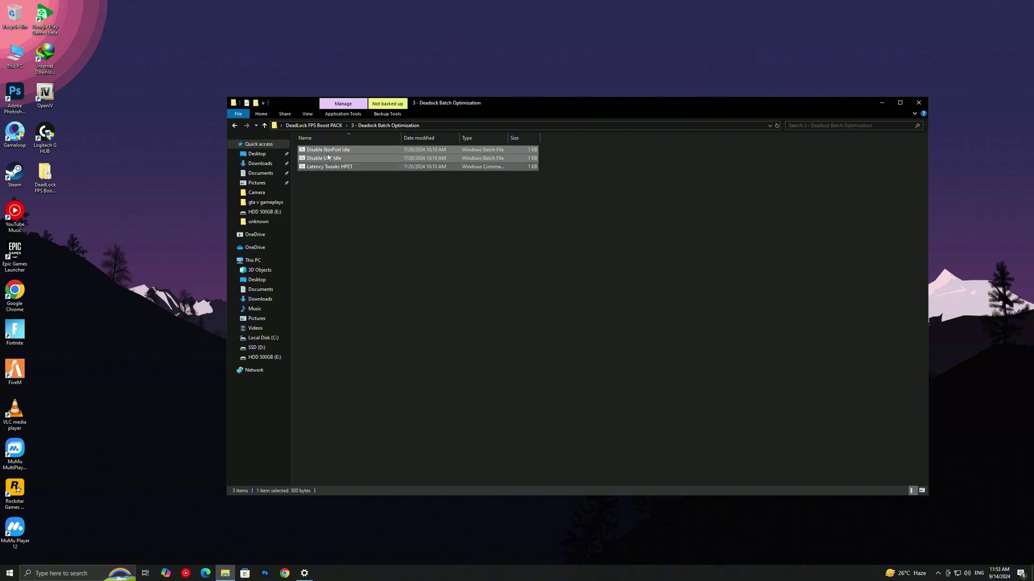
right_click(333, 150)
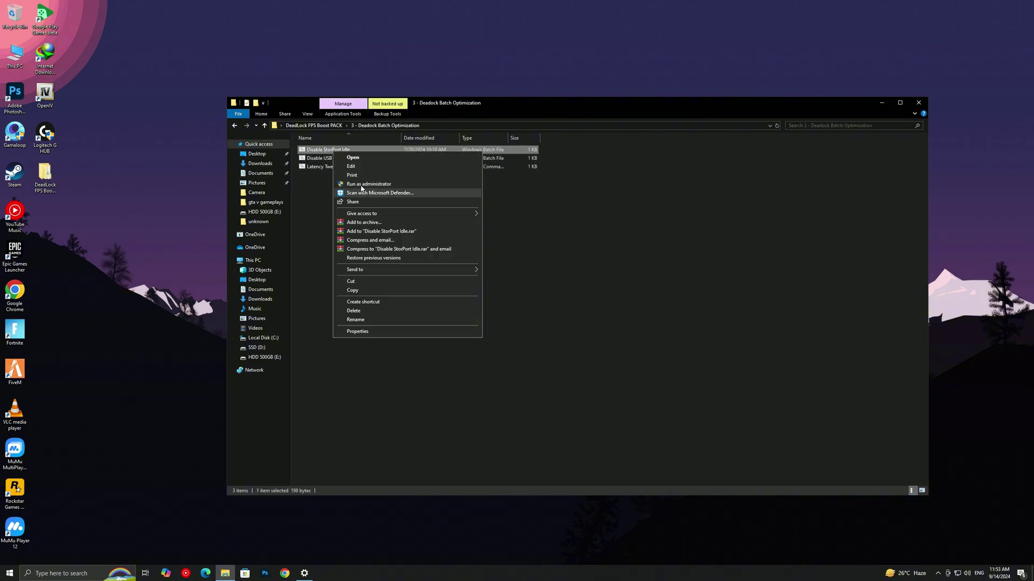
click(362, 185)
click(468, 334)
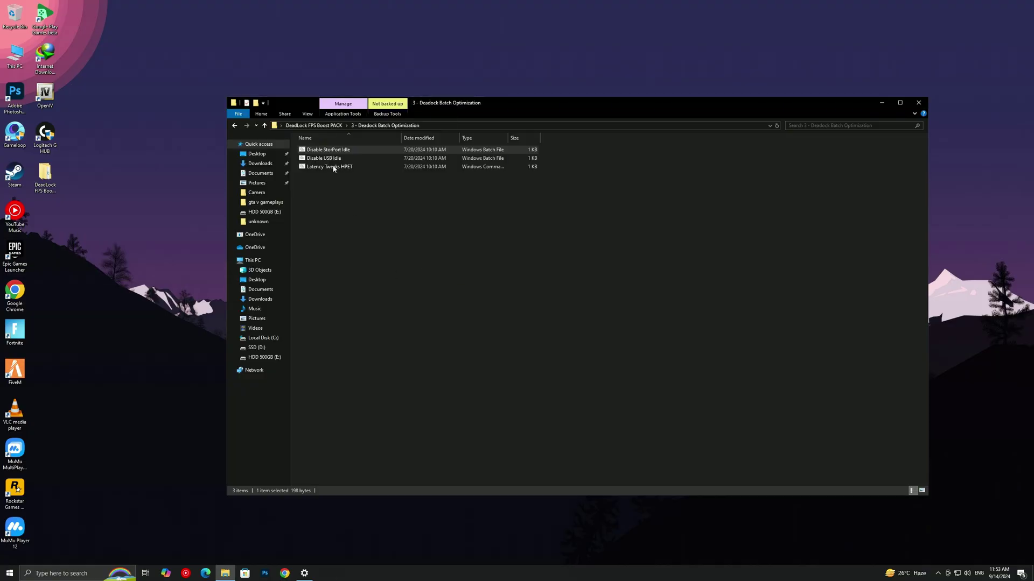
Run the Disable USB Idle batch file as administrator
right_click(329, 159)
click(354, 190)
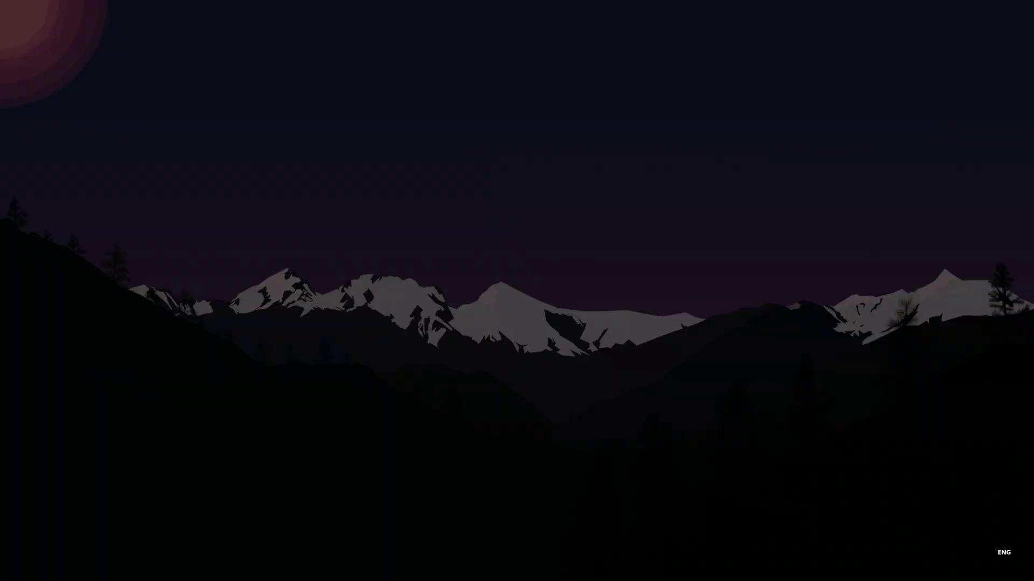
click(473, 337)
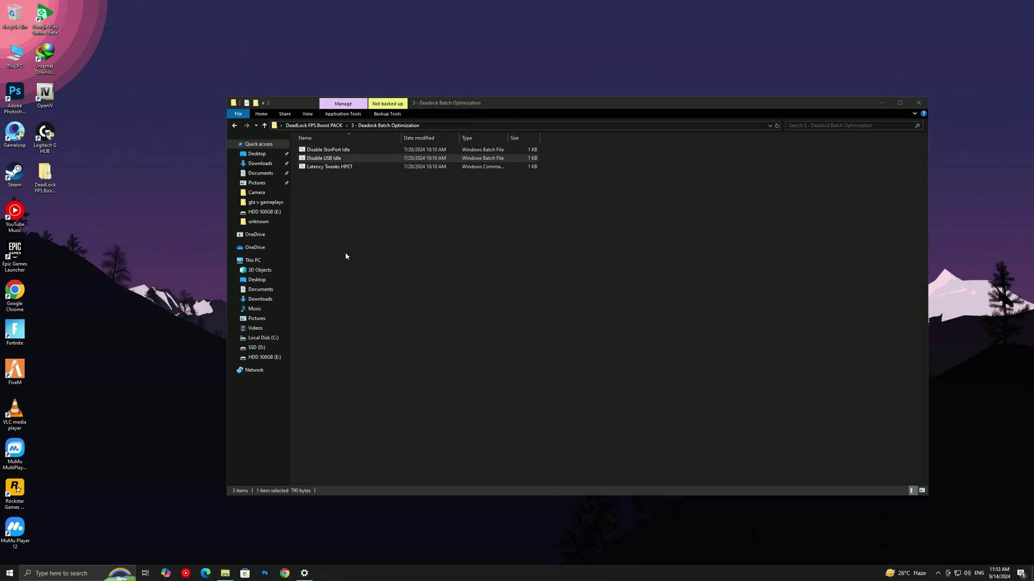
Run the Latency Tweaks HPET script as administrator, and go back to the DeadLock FPS Boost PACK folder
right_click(324, 170)
click(356, 201)
click(446, 336)
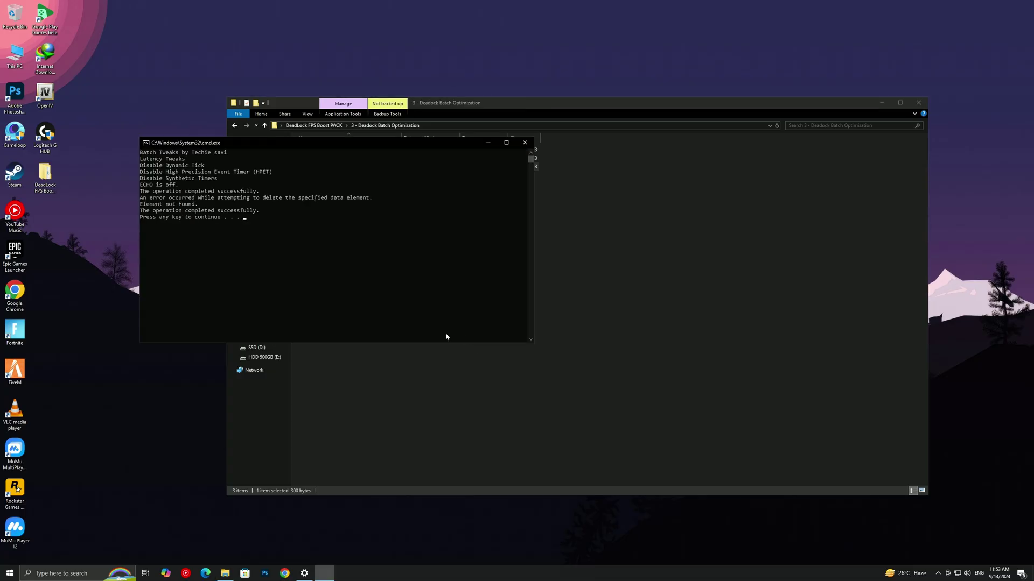
key(Return)
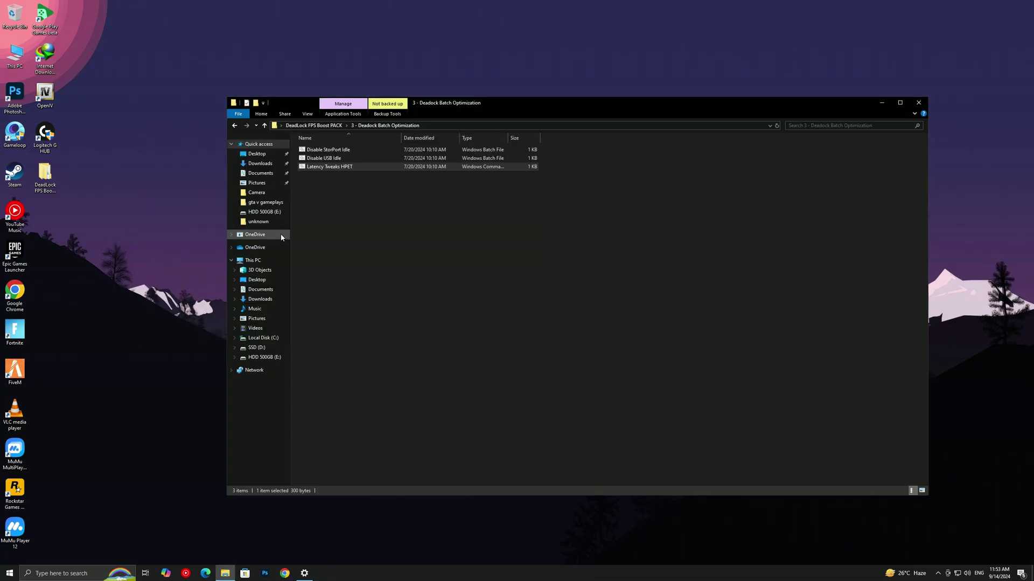
click(235, 130)
Merge the 16GB Ram file from the 4 - Ram Optimize For Gaming folder into the registry, and return to the pack's main folder
double_click(325, 176)
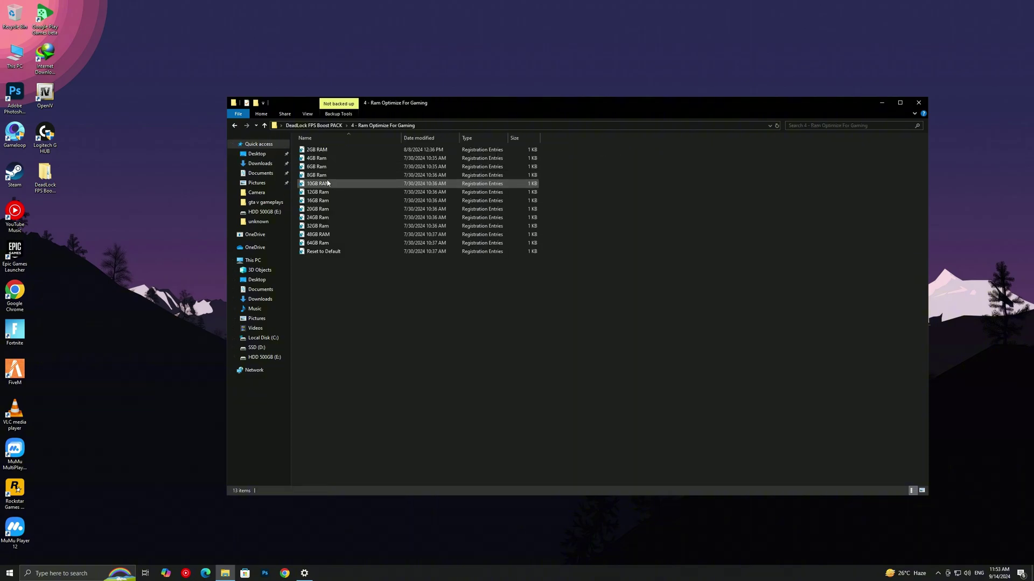
click(310, 203)
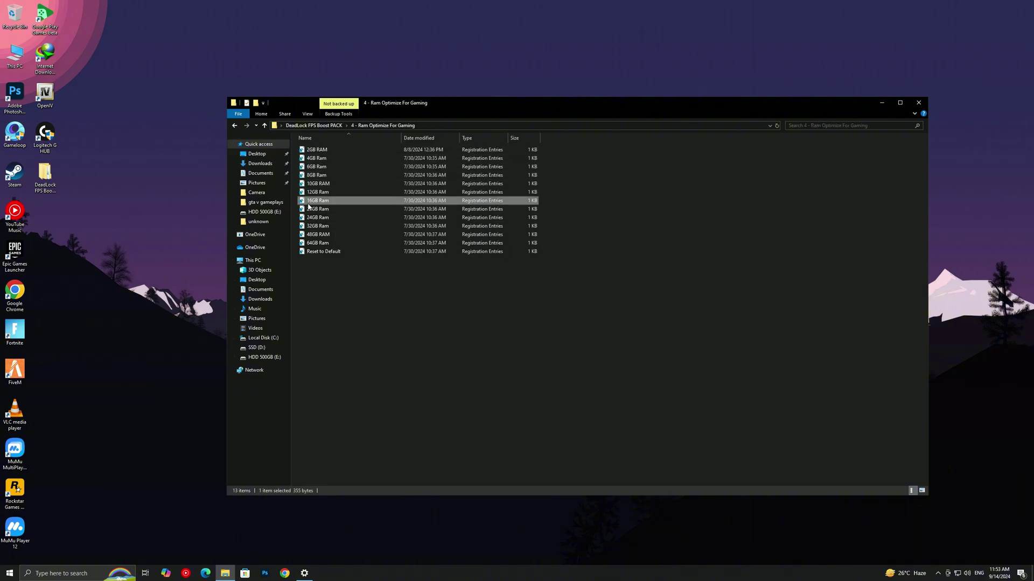
right_click(310, 204)
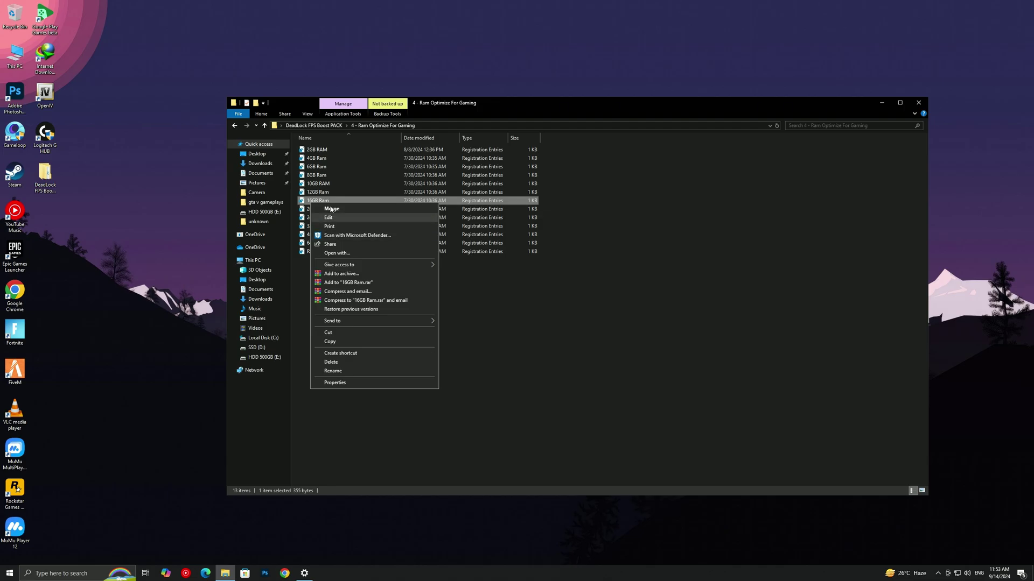
click(331, 209)
click(461, 337)
click(578, 300)
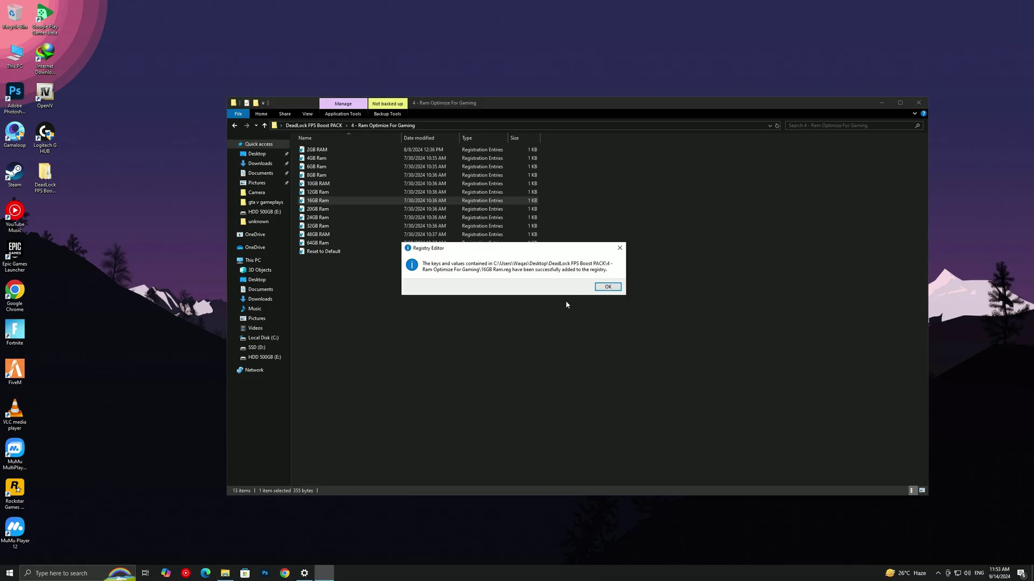
click(597, 287)
click(234, 125)
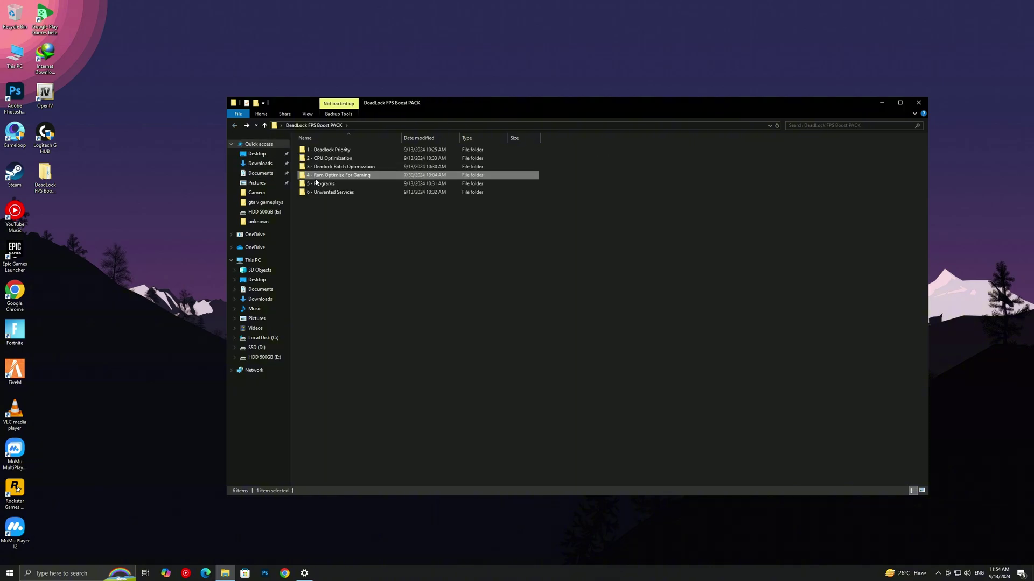
Install Mem Reduct from the 5 - Programs folder with the default components, and launch it when setup finishes
double_click(319, 184)
double_click(320, 150)
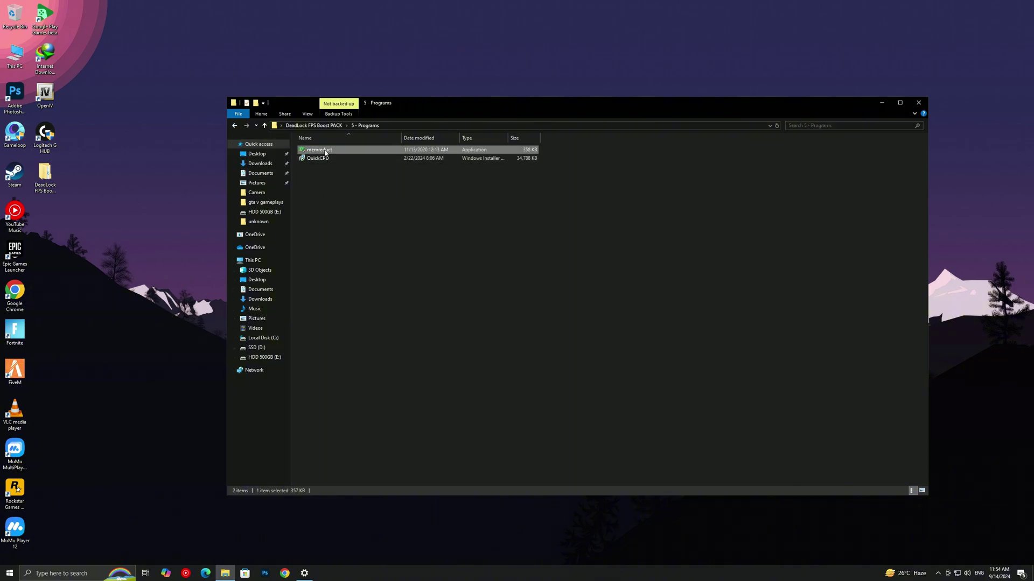
click(461, 341)
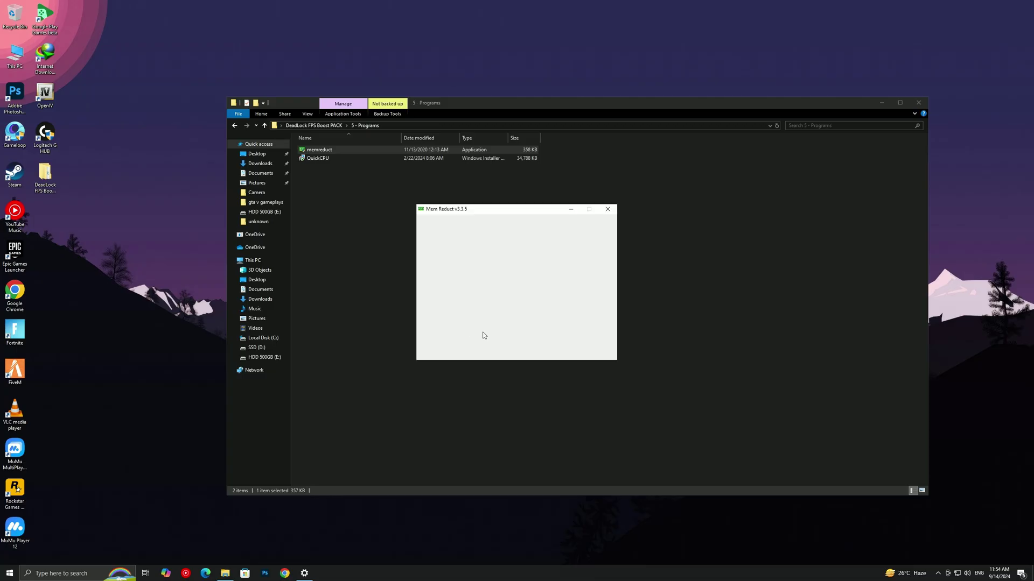
click(560, 351)
click(560, 351)
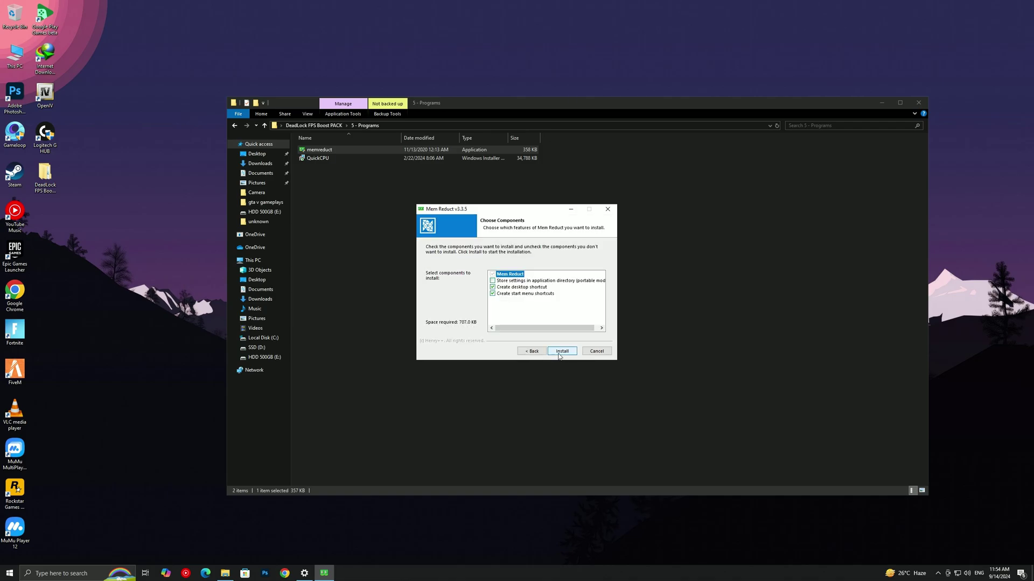
click(561, 351)
click(566, 356)
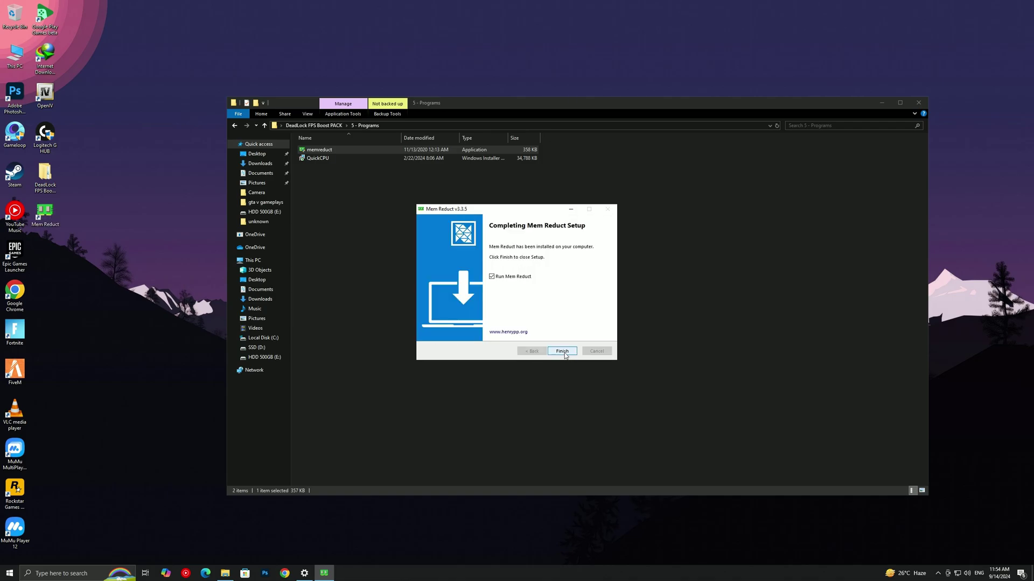
click(563, 353)
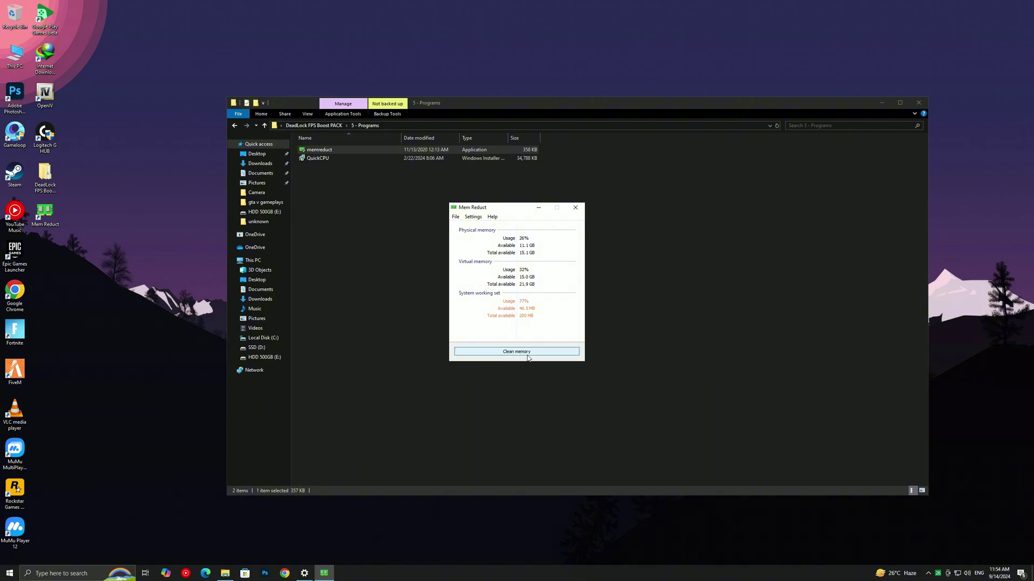
Clean the memory with Mem Reduct, turning off further confirmation prompts, and close its window
click(527, 352)
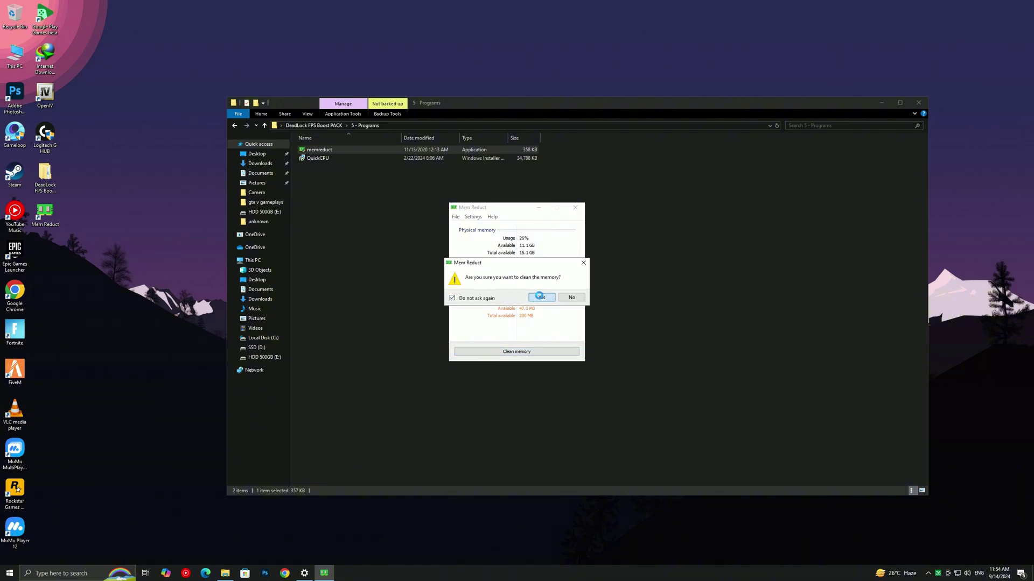
click(542, 297)
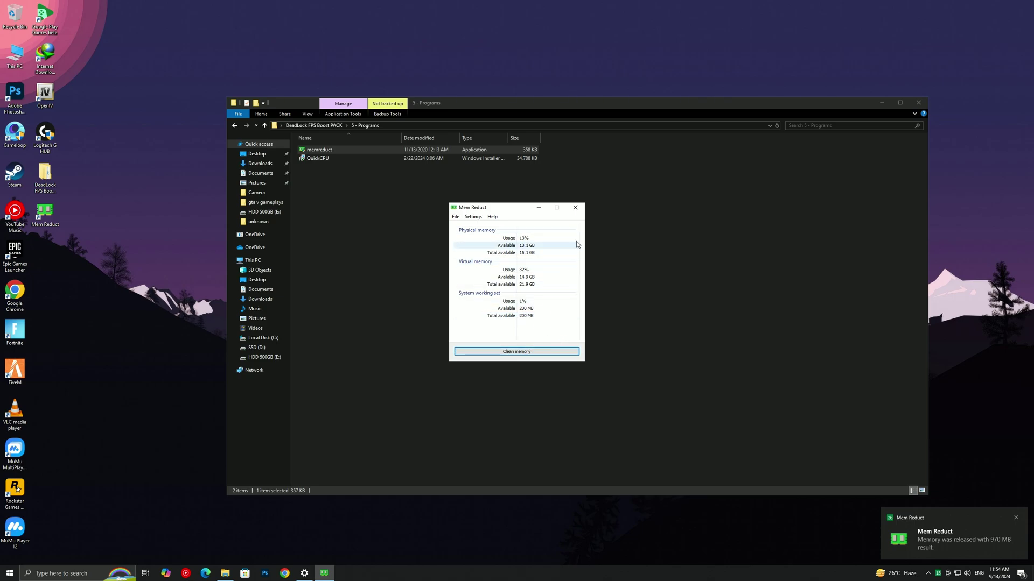
click(581, 209)
Install Quick CPU x64 from the 5 - Programs folder, accepting the license agreement
double_click(325, 160)
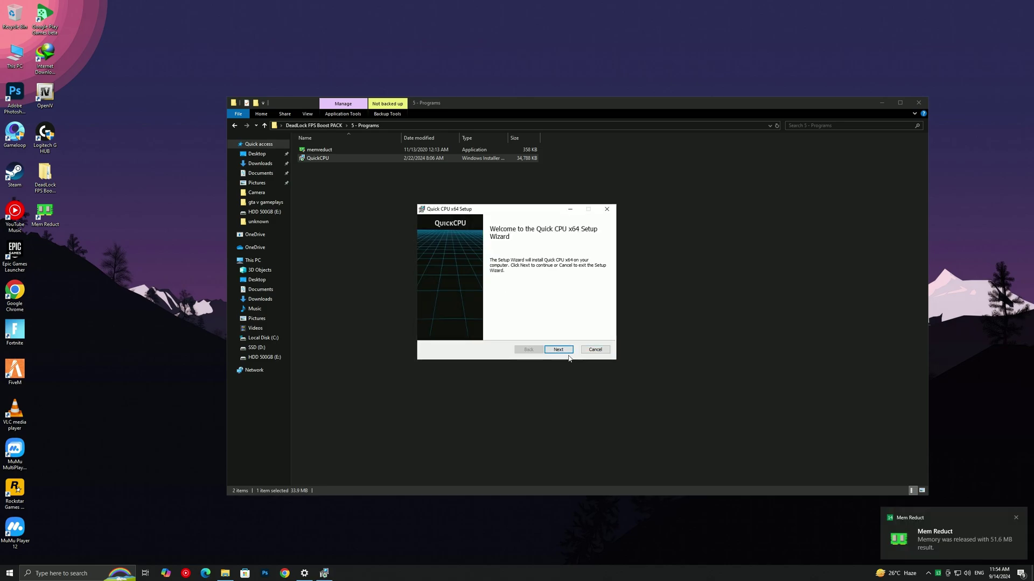
click(558, 350)
click(510, 332)
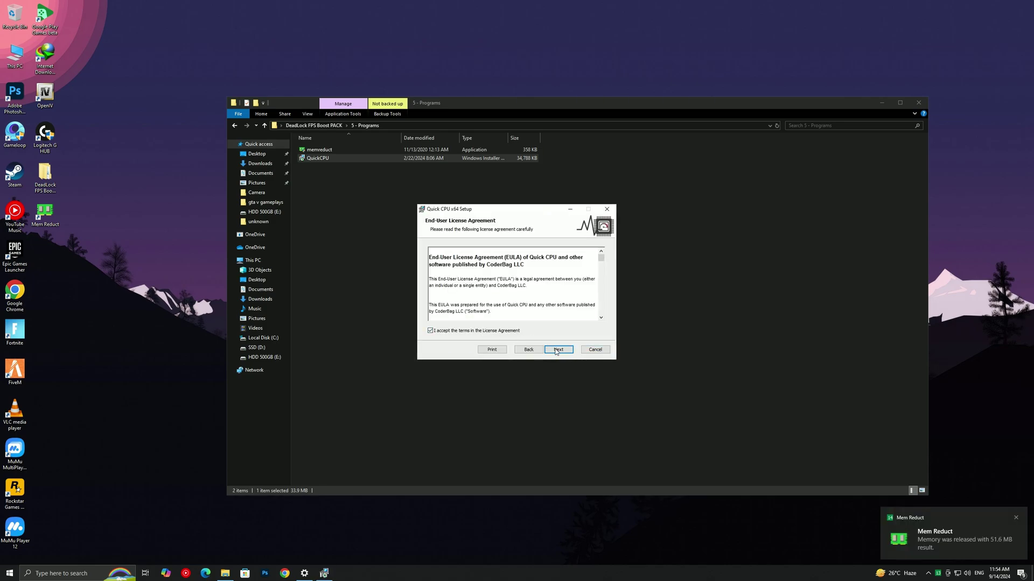
click(557, 350)
click(557, 350)
click(557, 350)
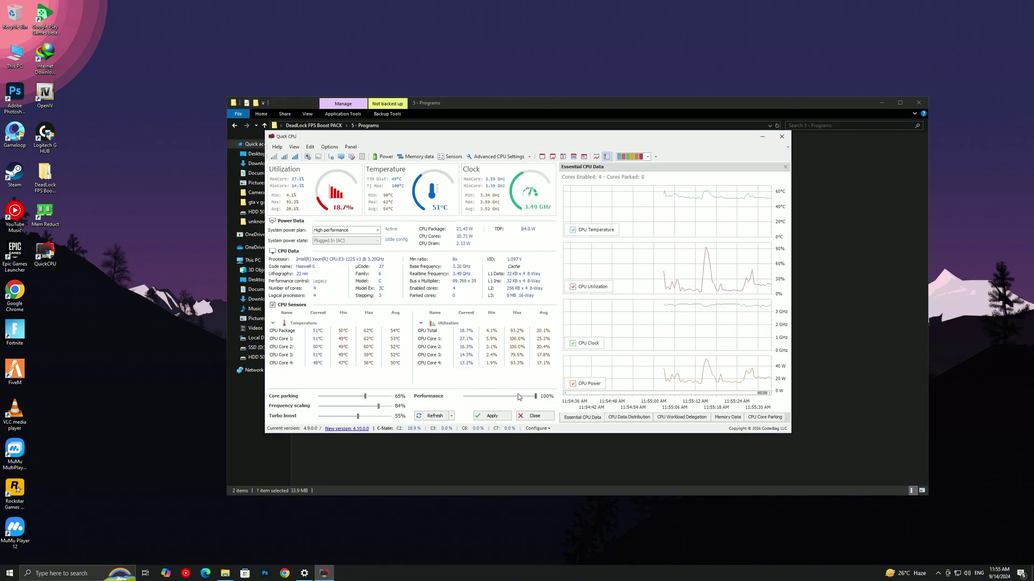
Set core parking, frequency scaling and turbo boost to 100% in Quick CPU, apply the changes, and return to the DeadLock FPS Boost PACK folder
drag(387, 396, 421, 413)
click(367, 417)
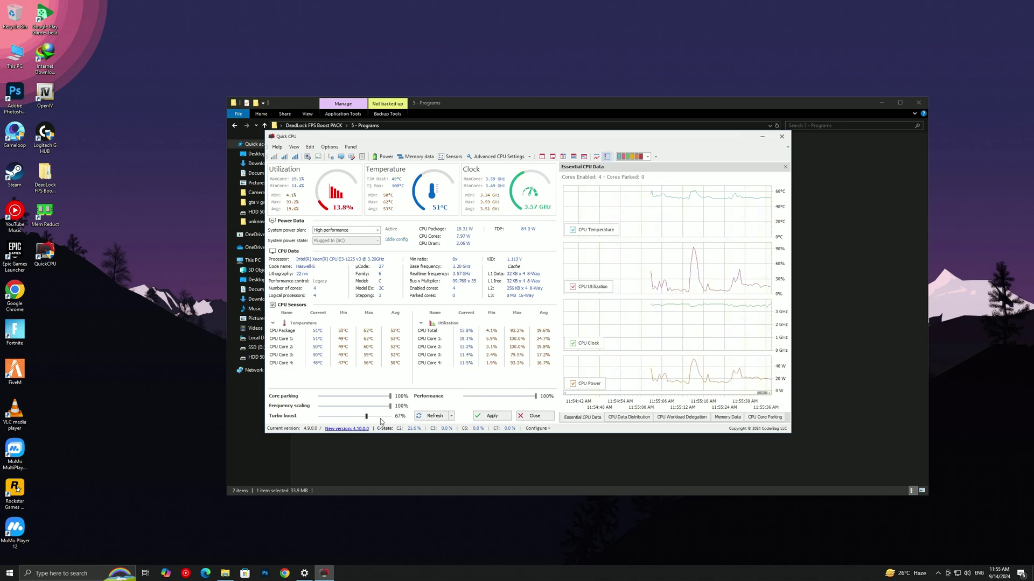
click(389, 417)
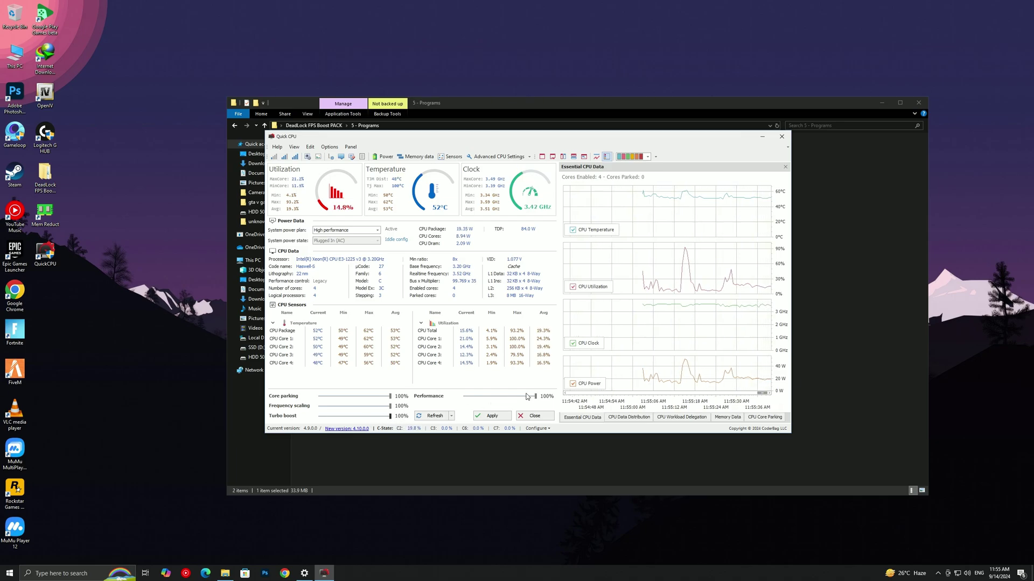
click(493, 418)
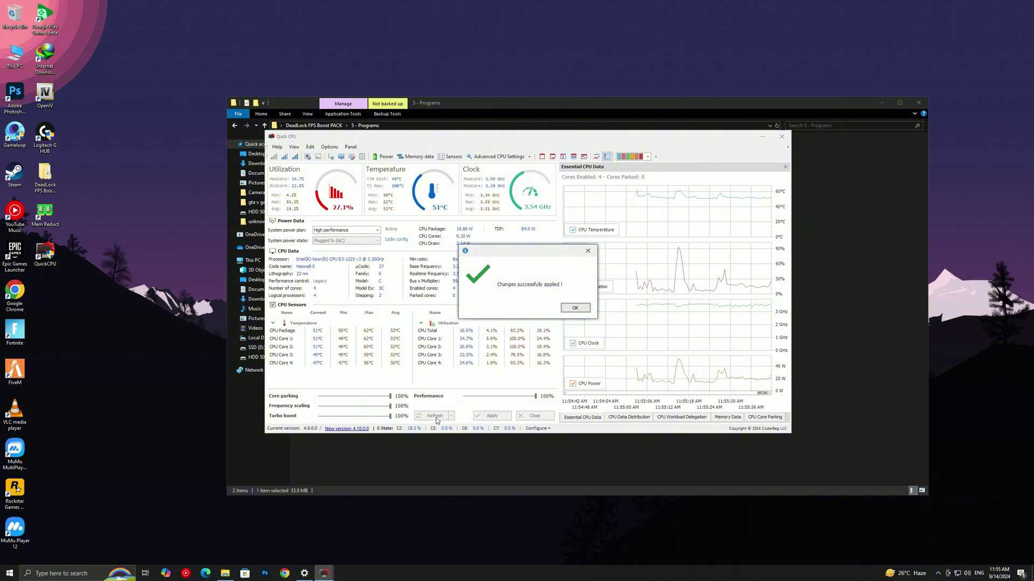
click(575, 312)
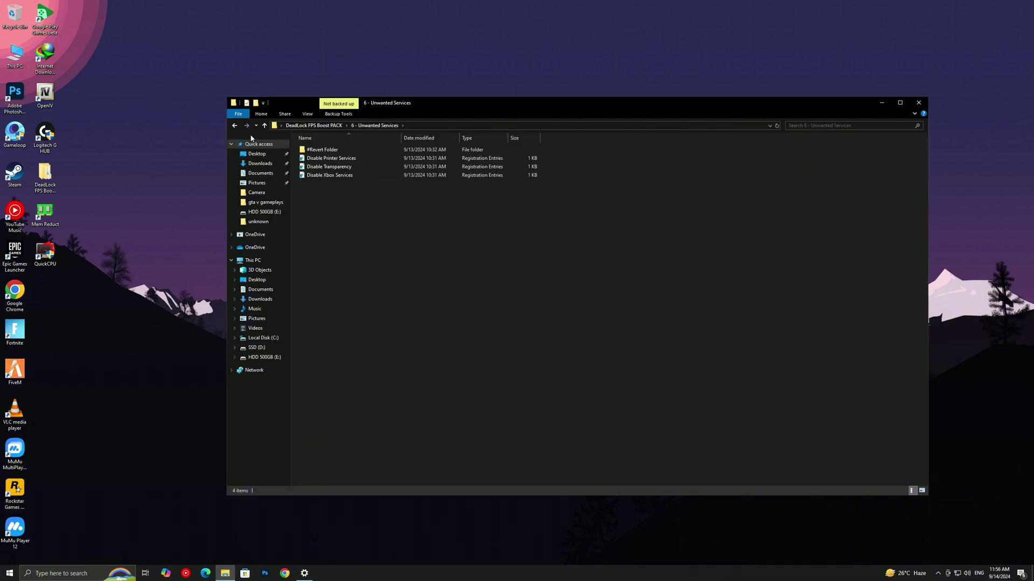
key(alt+Left)
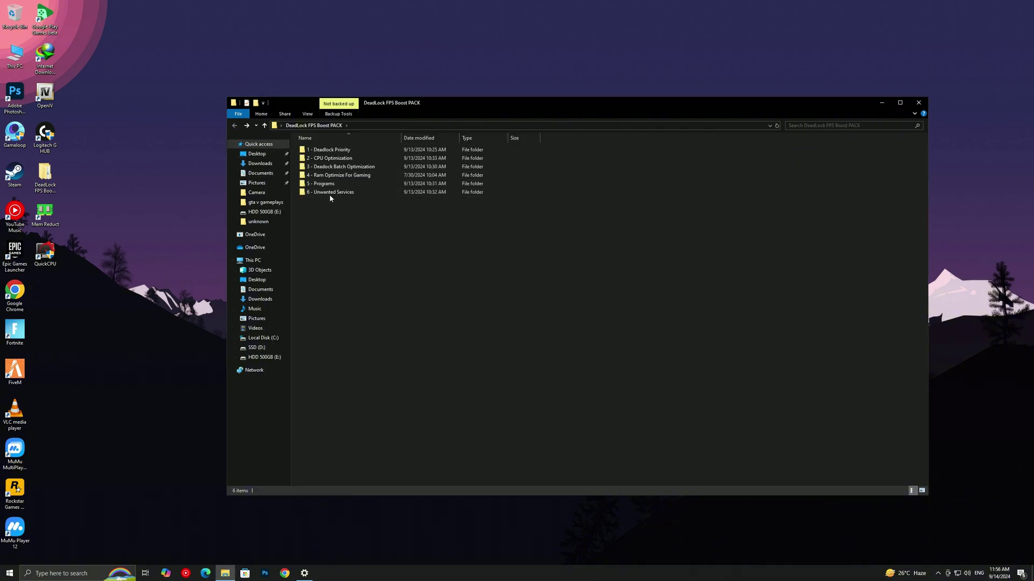
Merge the Disable Printer Services registry file from the 6 - Unwanted Services folder into the registry
double_click(327, 192)
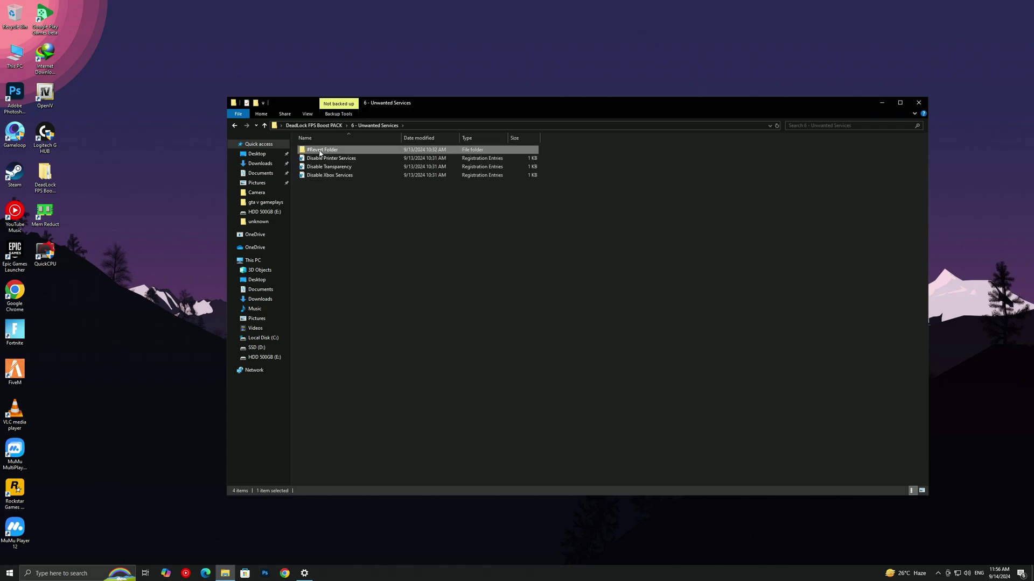
double_click(322, 150)
click(235, 125)
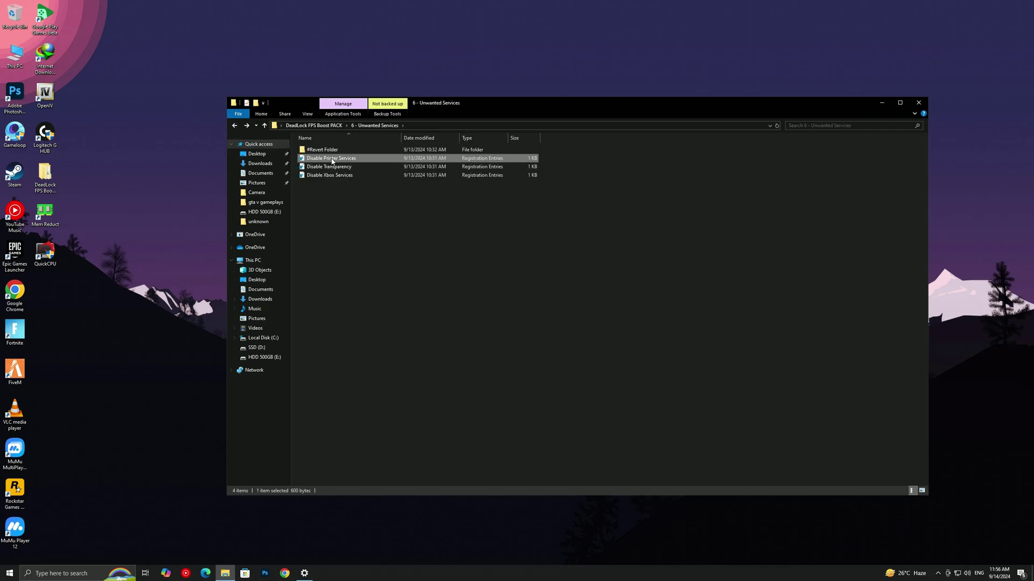
right_click(331, 158)
click(350, 164)
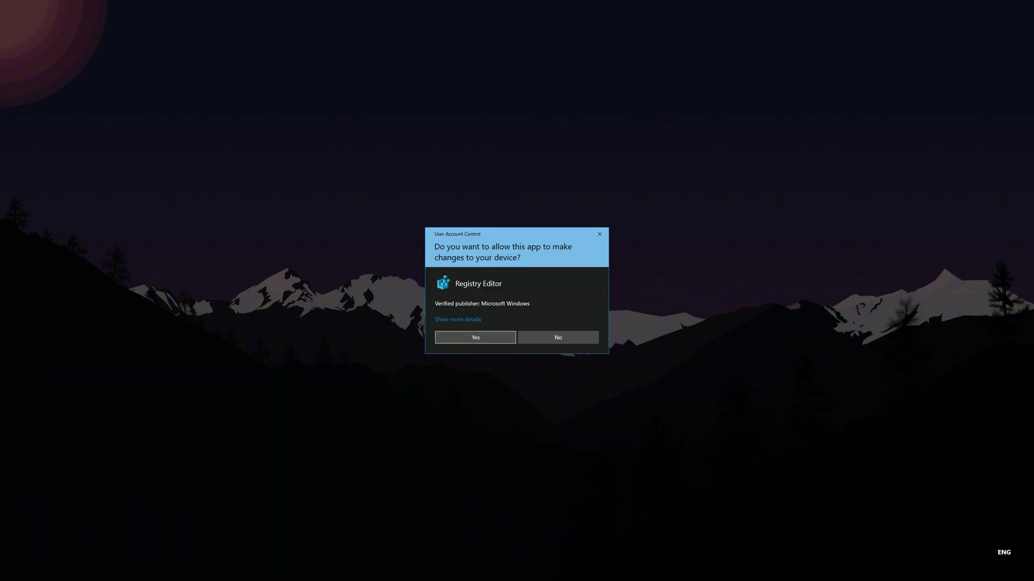
click(503, 337)
click(575, 299)
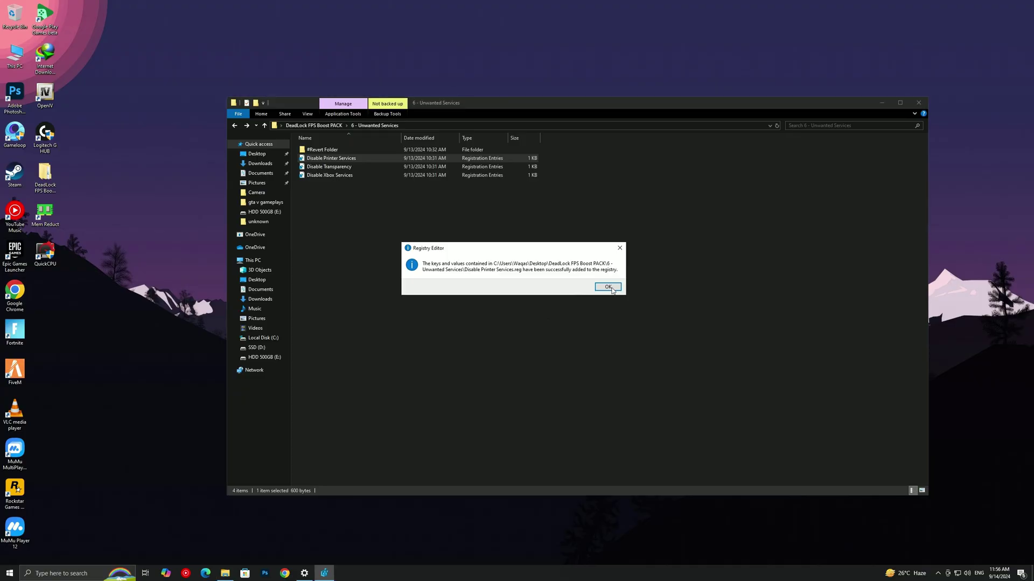
key(Return)
Merge the Disable Transparency file into the registry, approving the elevation and confirmation prompts
click(339, 167)
right_click(340, 168)
click(352, 176)
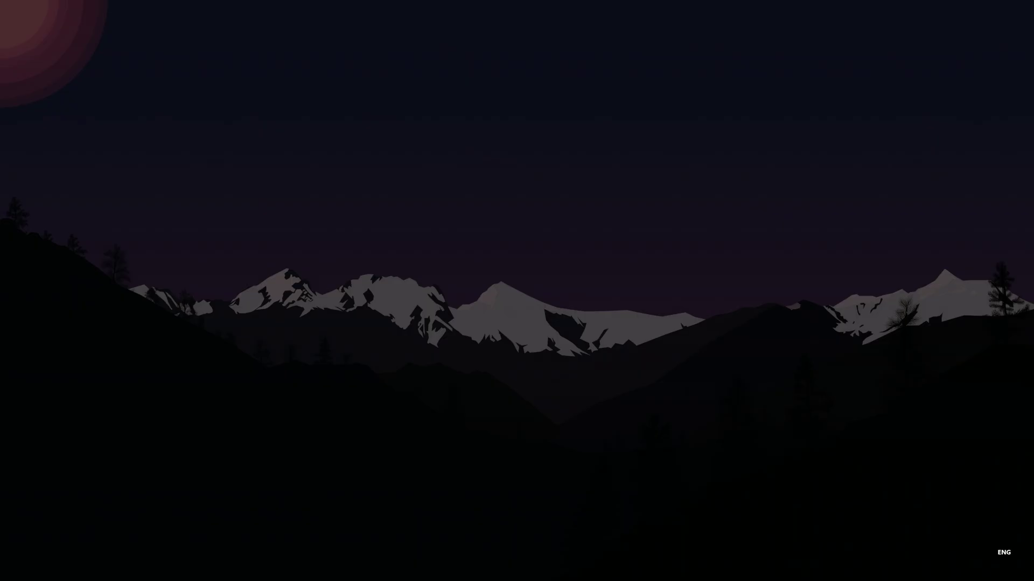
click(501, 337)
click(578, 299)
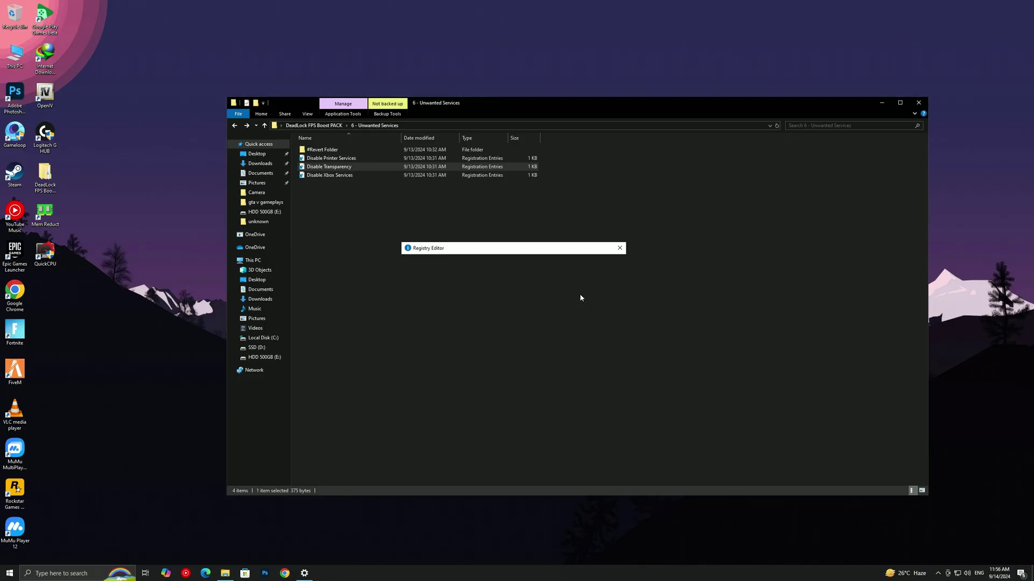
key(Return)
Merge the Disable Xbox Services file into the registry and close the 6 - Unwanted Services folder
click(336, 176)
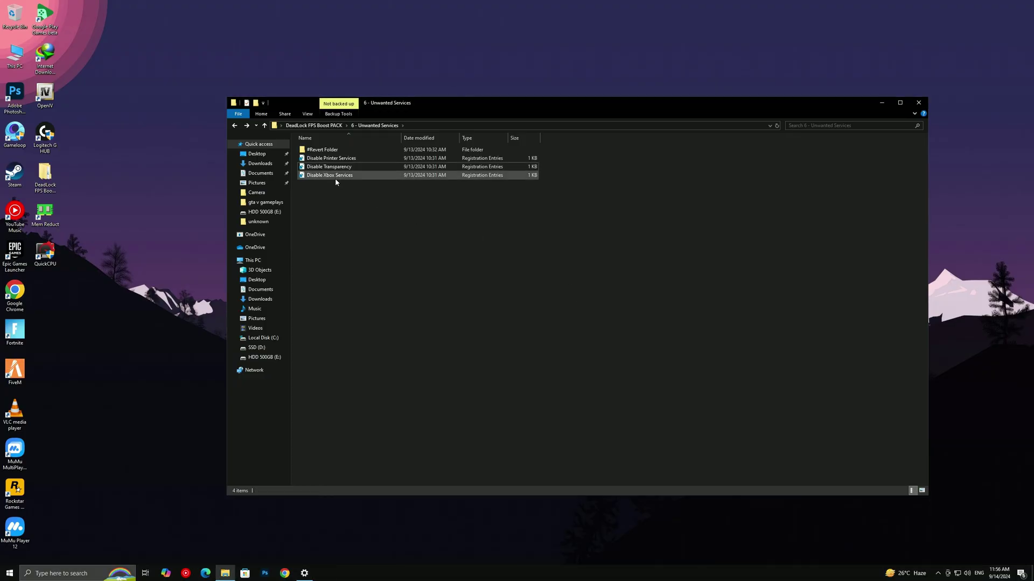
right_click(336, 177)
click(350, 186)
click(491, 340)
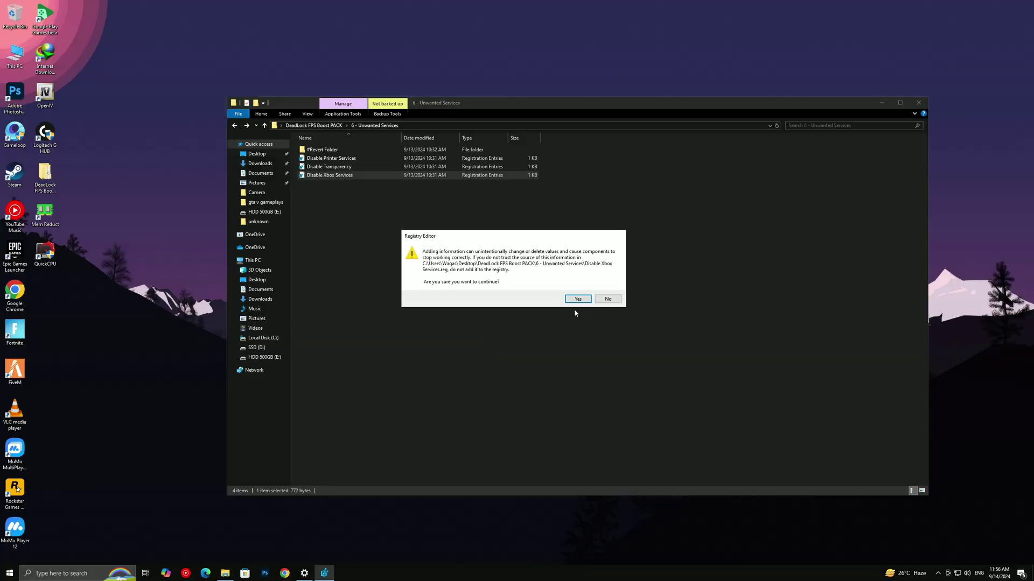
click(574, 300)
click(599, 289)
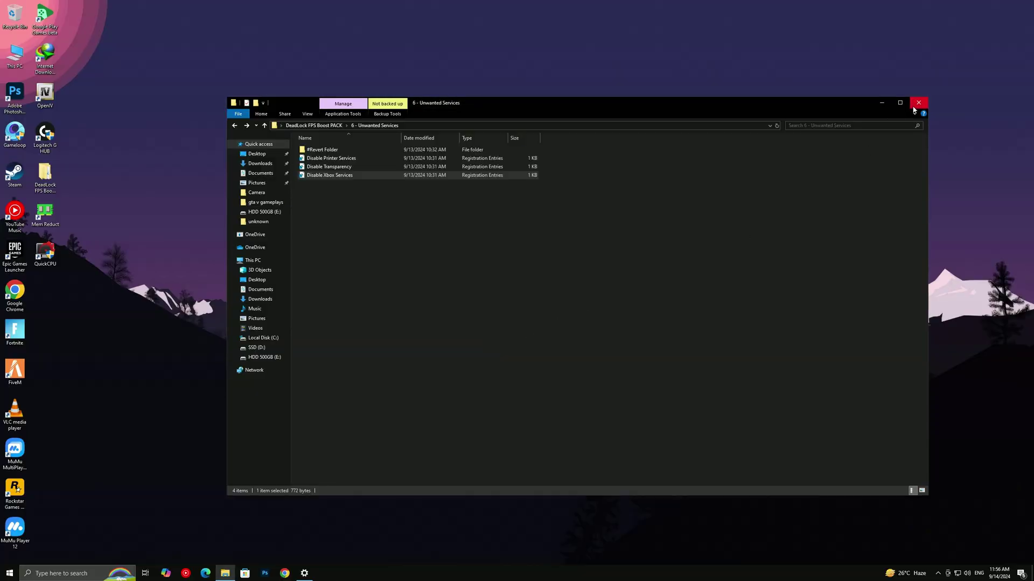
click(919, 102)
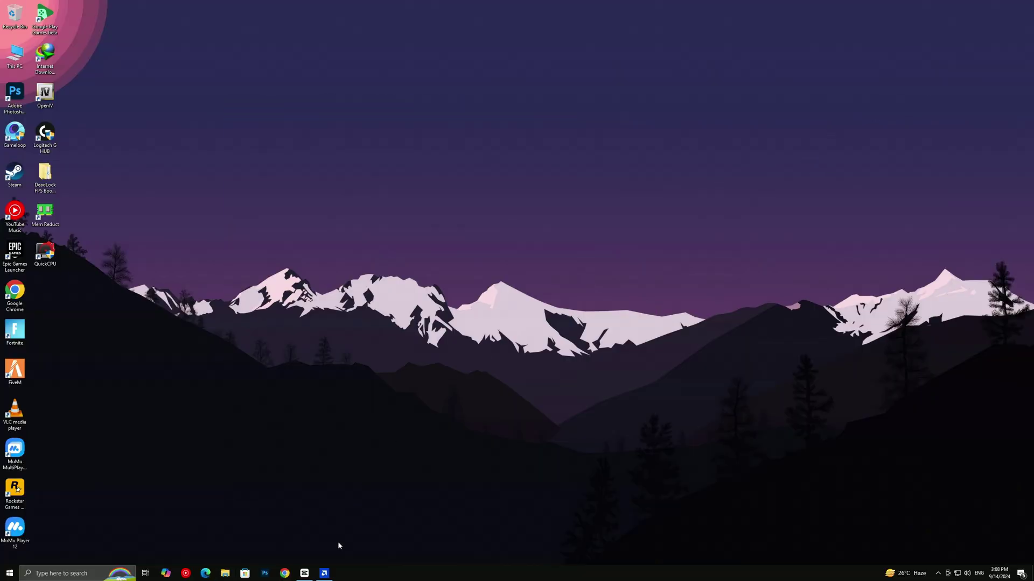
Switch to AMD Software and set the graphics profile in its global graphics settings to Default
click(323, 573)
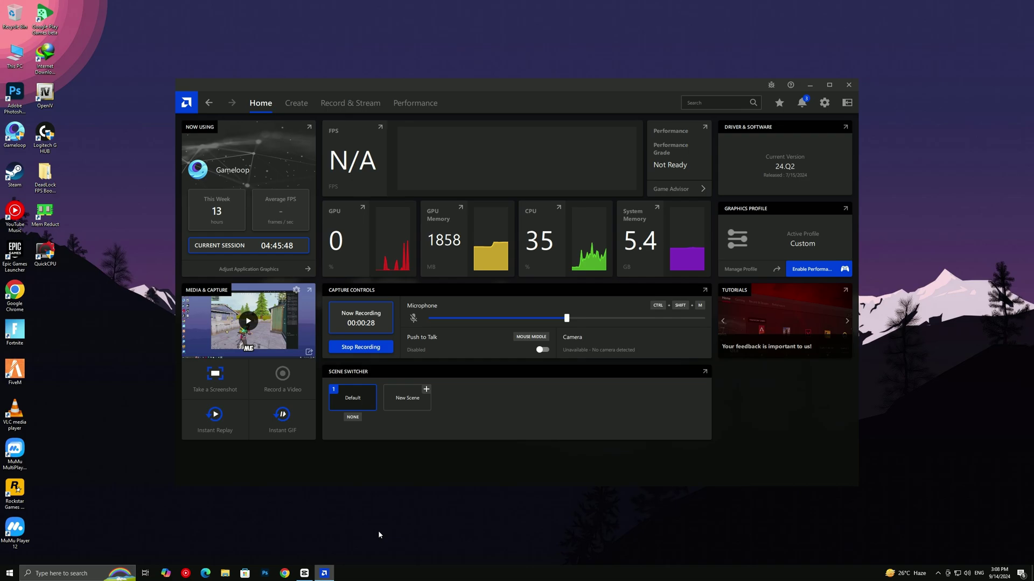
click(282, 105)
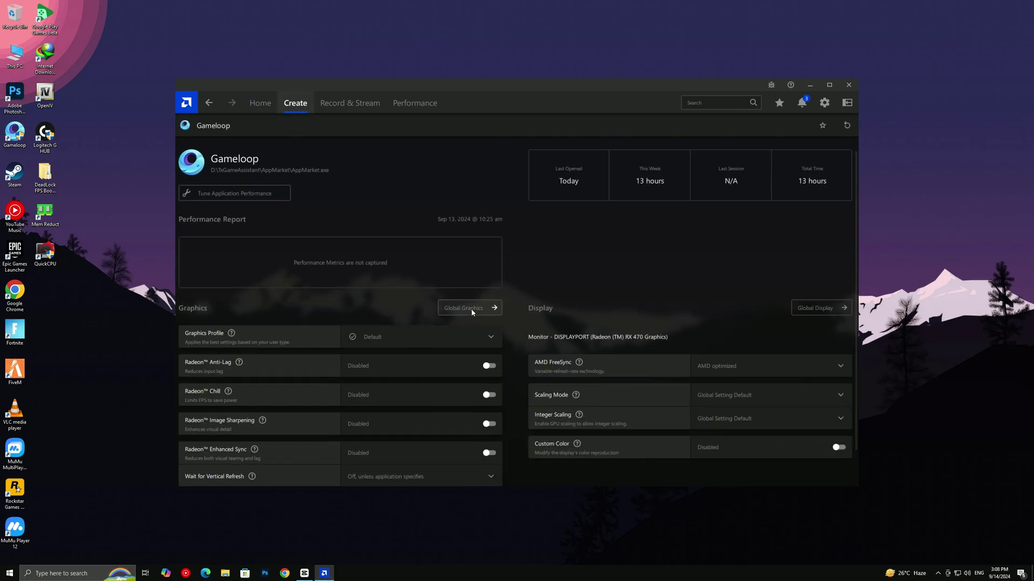
click(472, 311)
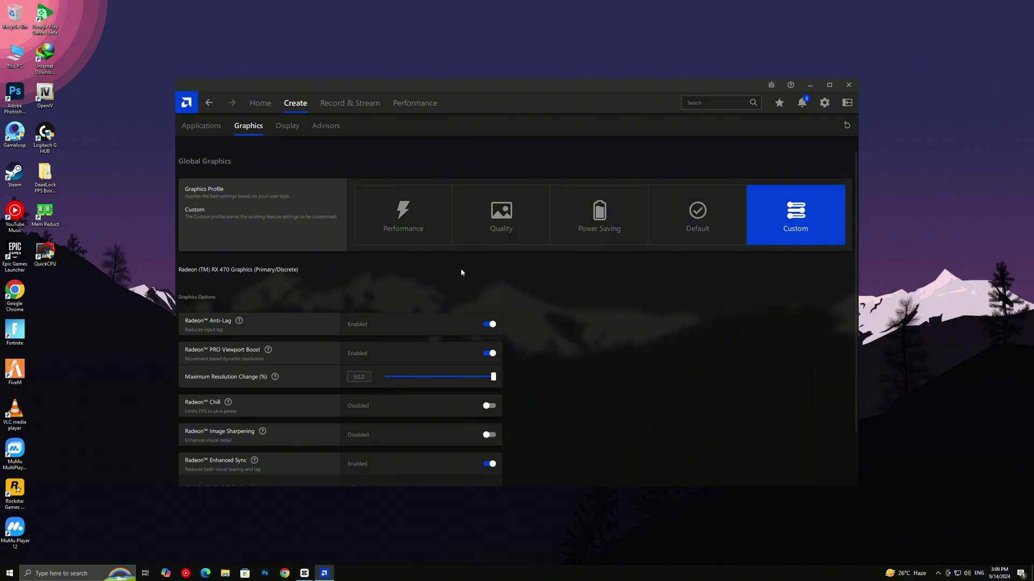
click(675, 225)
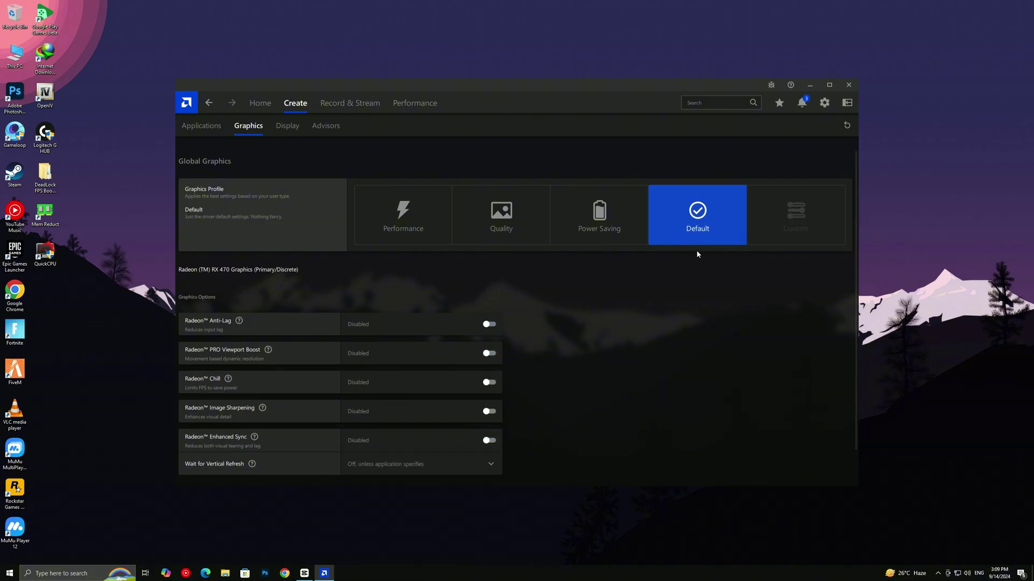
Enable Radeon Anti-Lag and Radeon Image Sharpening in the global graphics options
scroll(484, 312, down, 1)
click(491, 295)
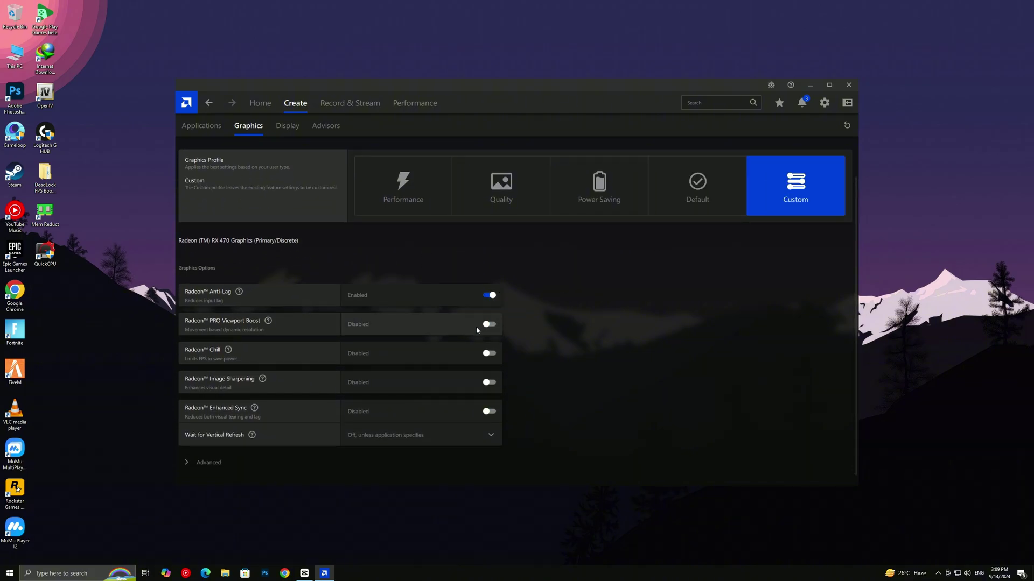
scroll(476, 331, down, 1)
click(489, 378)
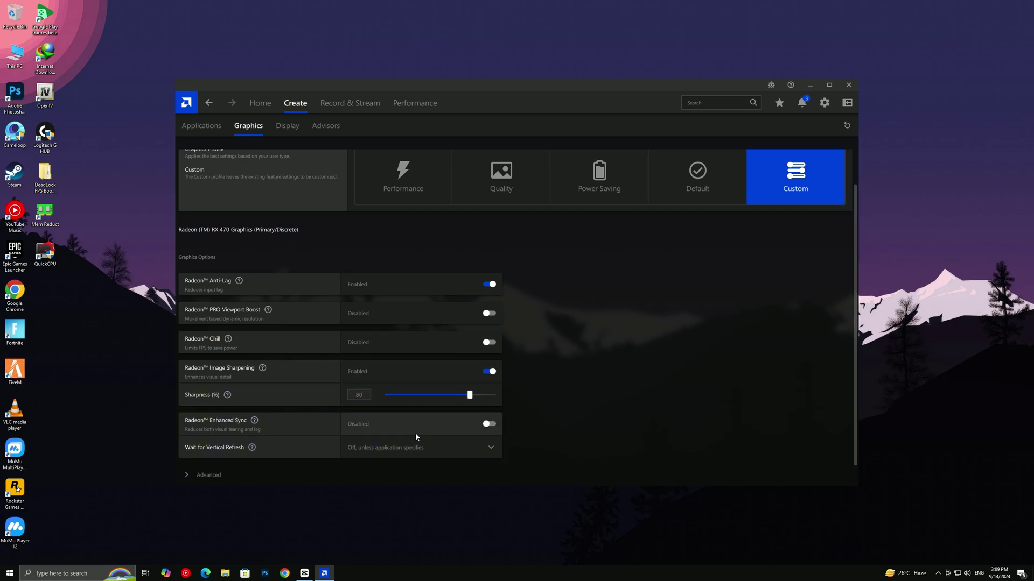
In the advanced graphics options, keep Anti-Aliasing on Enhance application settings and set Anti-Aliasing Method to Adaptive multisampling
click(188, 478)
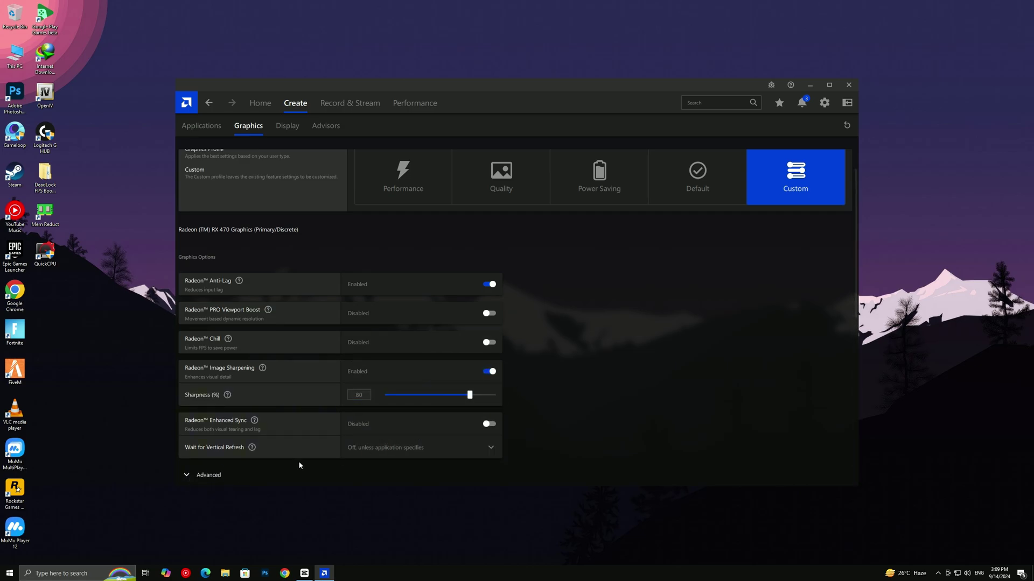
scroll(334, 452, down, 5)
scroll(354, 441, down, 3)
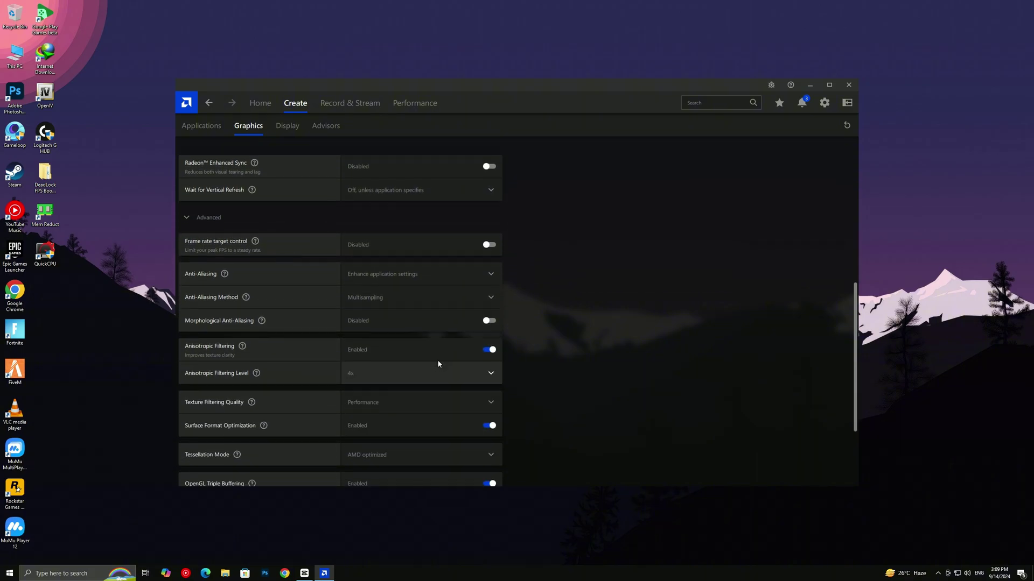
click(433, 274)
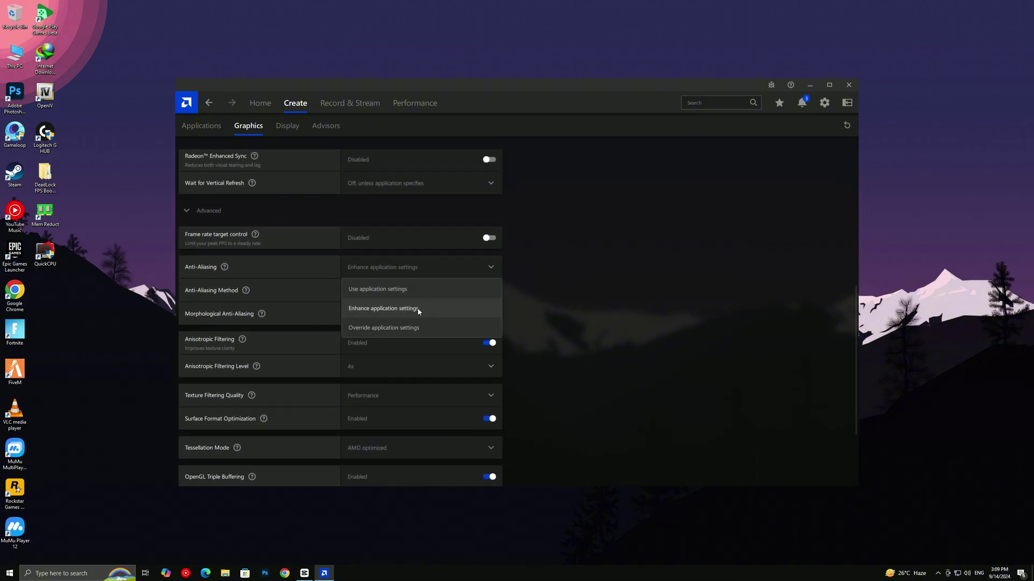
click(402, 312)
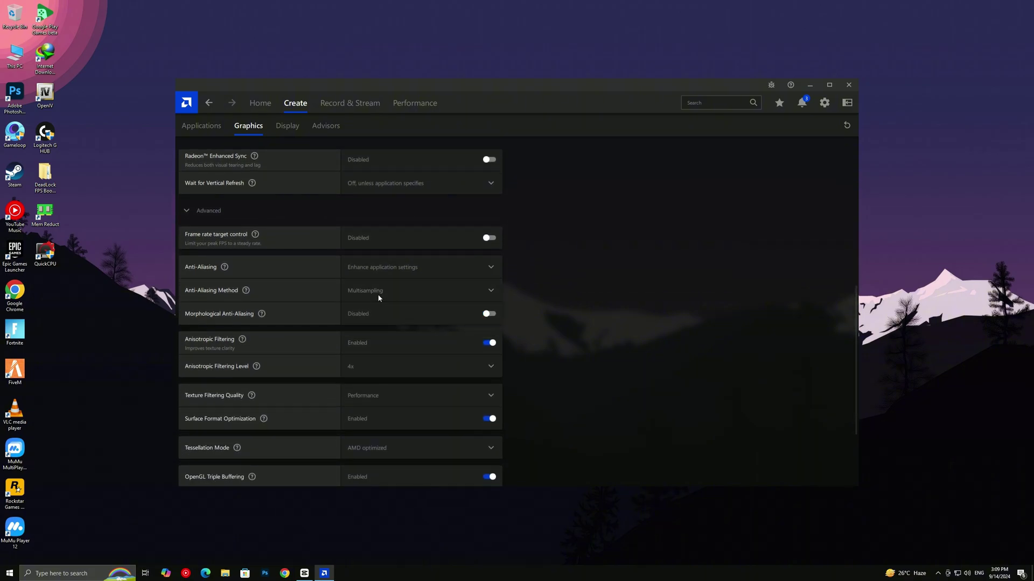
click(380, 295)
click(365, 332)
Disable Anisotropic Filtering and keep Texture Filtering Quality on Performance
scroll(388, 327, down, 1)
click(452, 338)
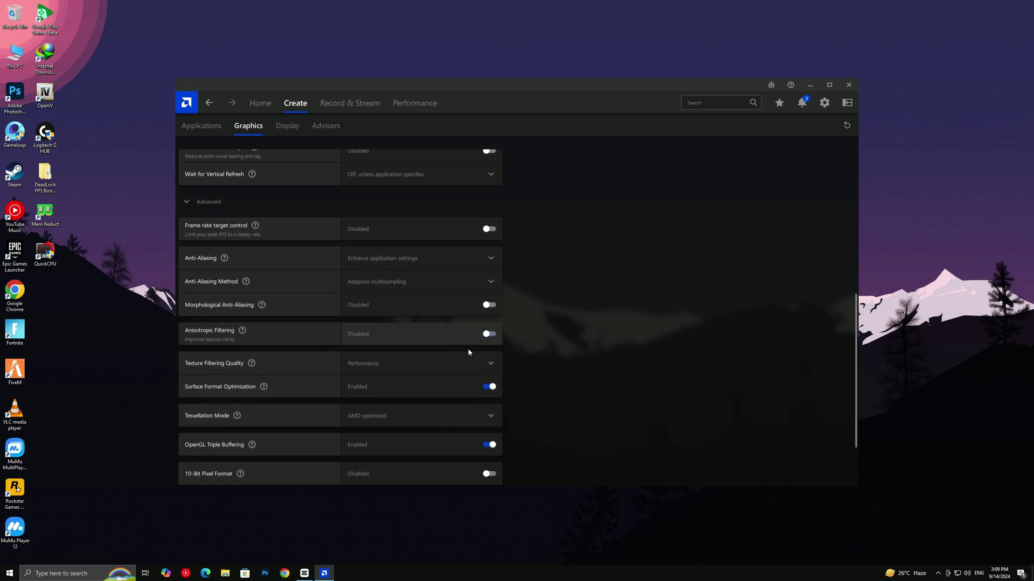
click(403, 363)
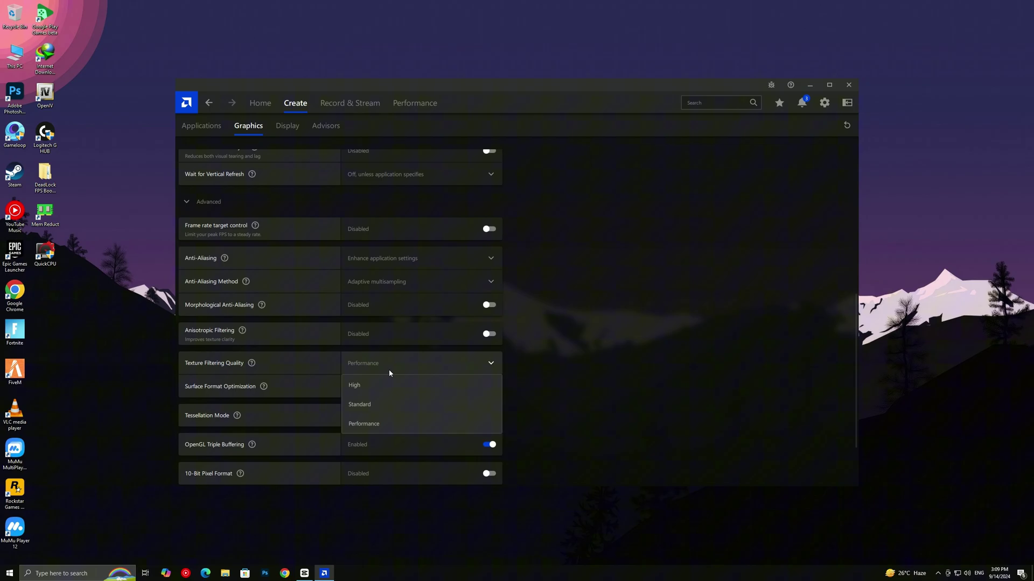
click(371, 425)
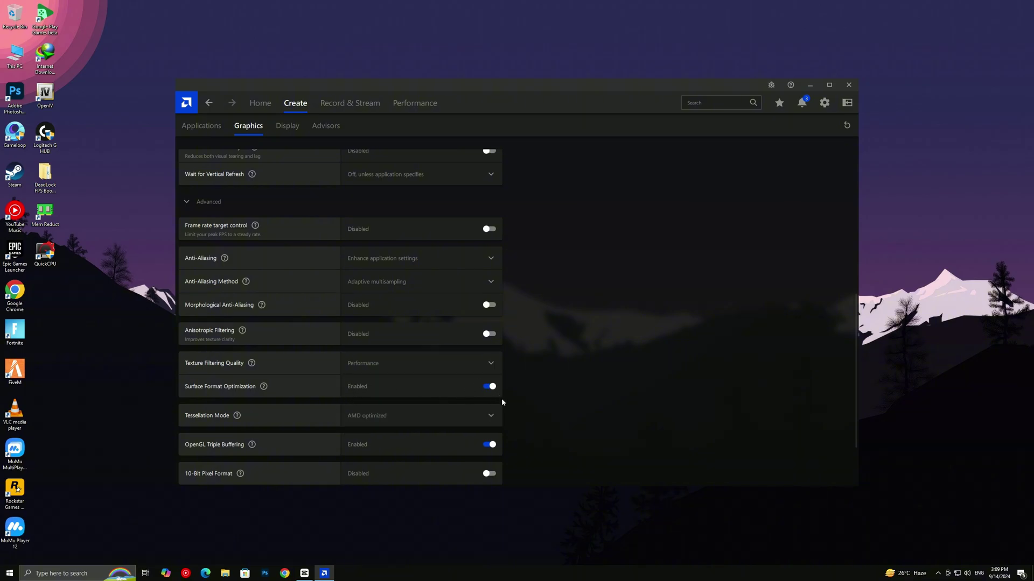
Set the Tessellation Mode to Use application settings
scroll(480, 397, down, 1)
click(461, 387)
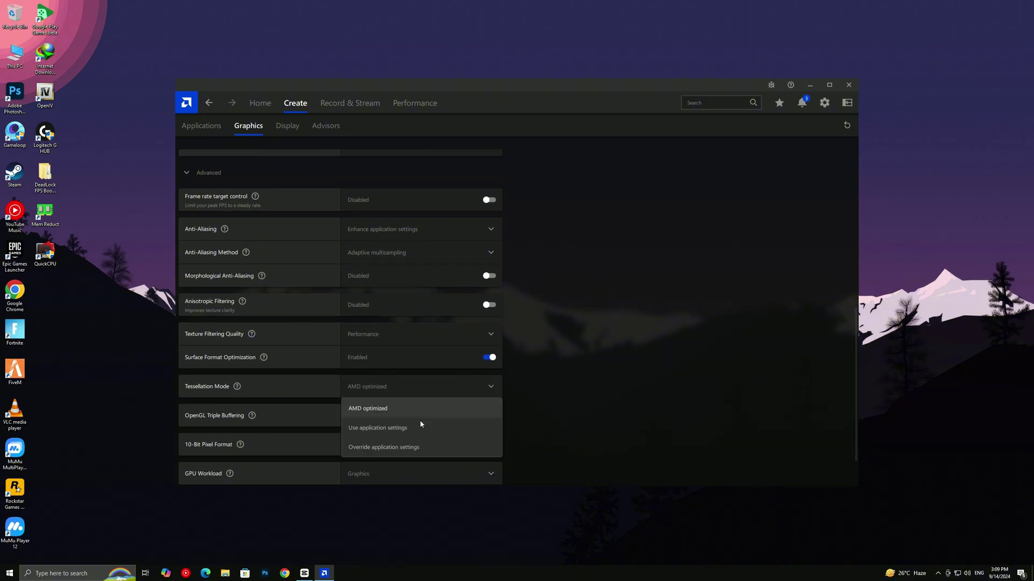
click(397, 427)
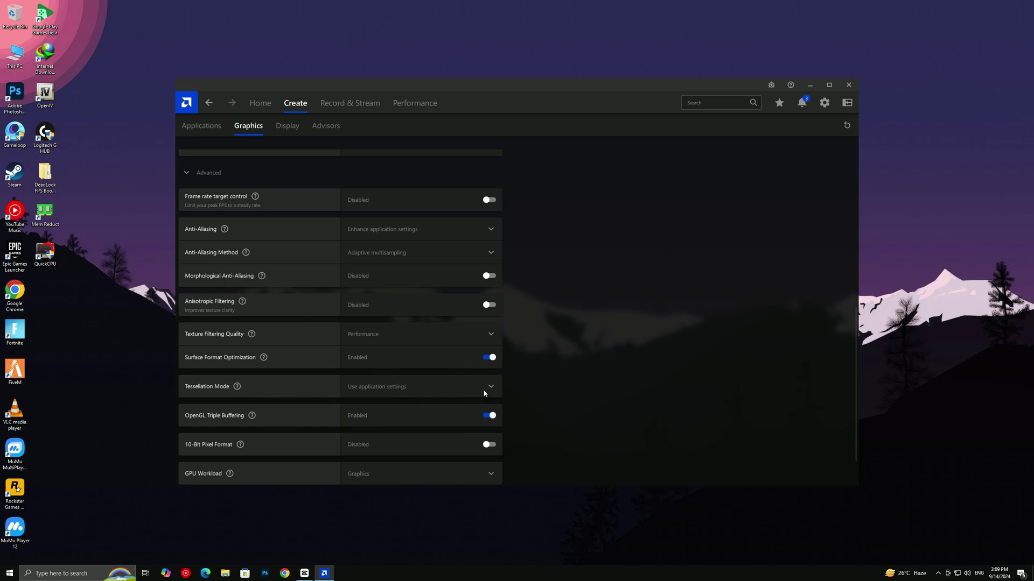
Disable OpenGL Triple Buffering and enable 10-Bit Pixel Format, confirming the change without restarting
scroll(526, 398, down, 1)
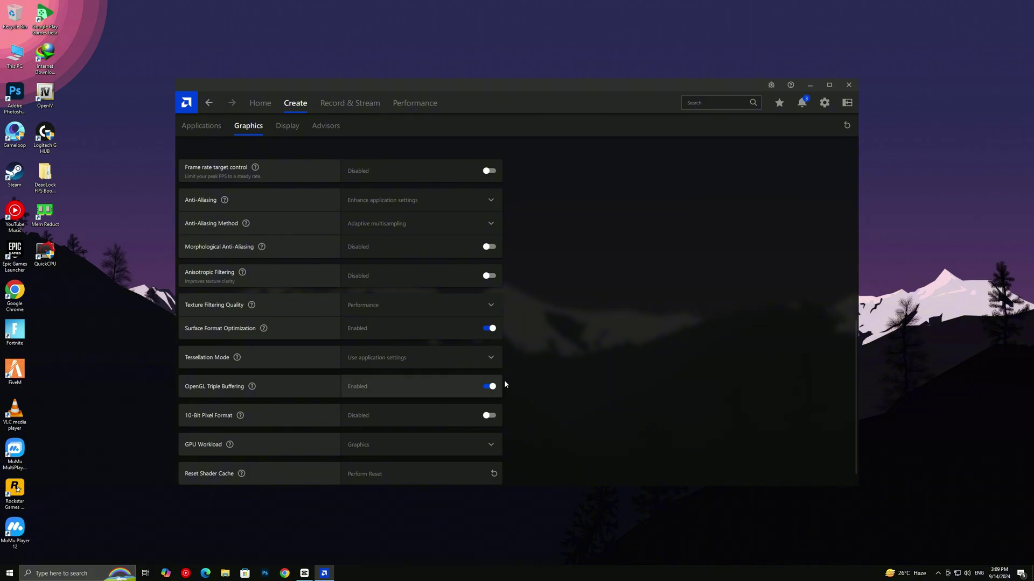
click(489, 388)
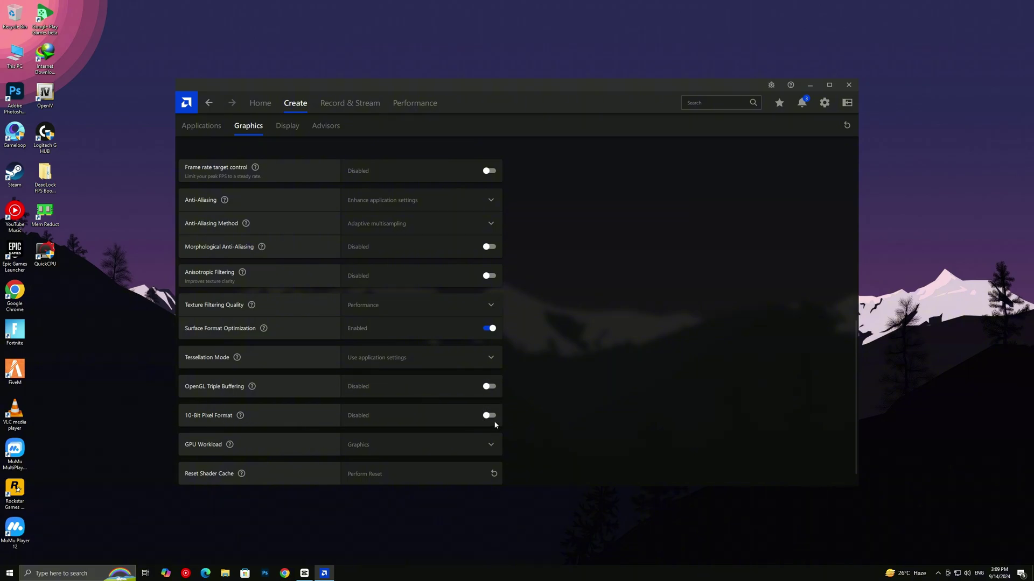
click(489, 416)
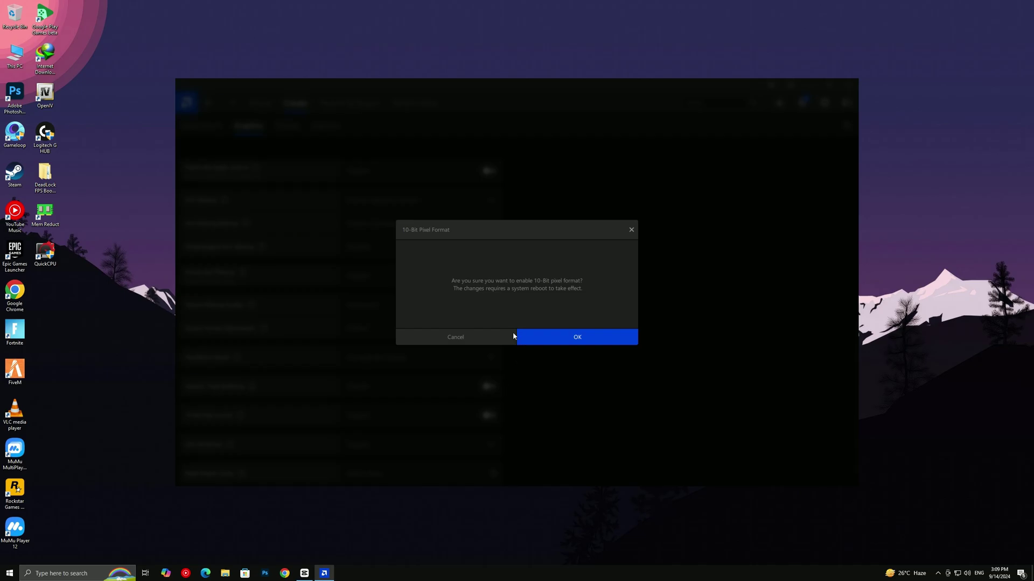
click(539, 334)
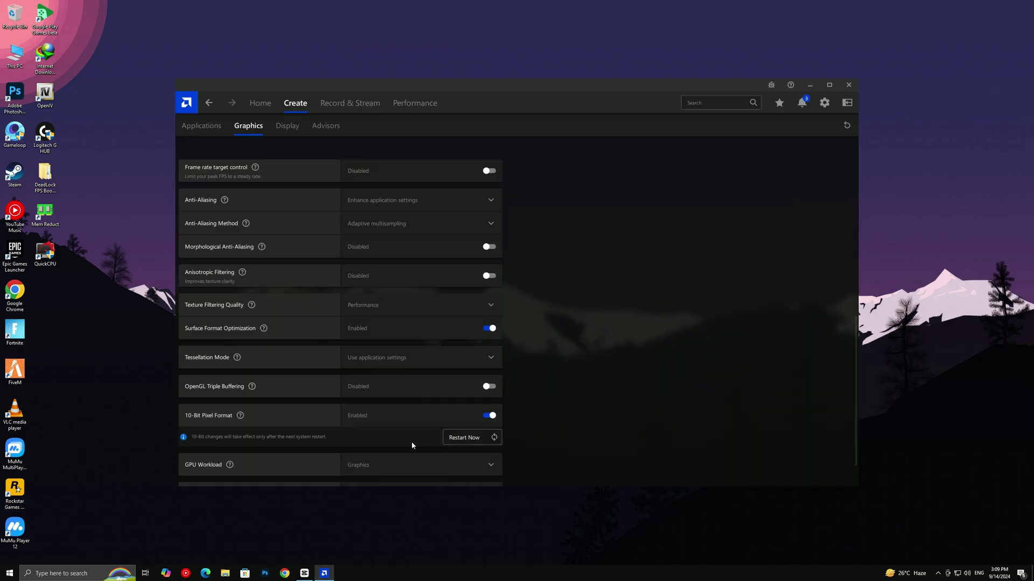
Keep GPU Workload on Graphics and close AMD Software
scroll(536, 386, down, 2)
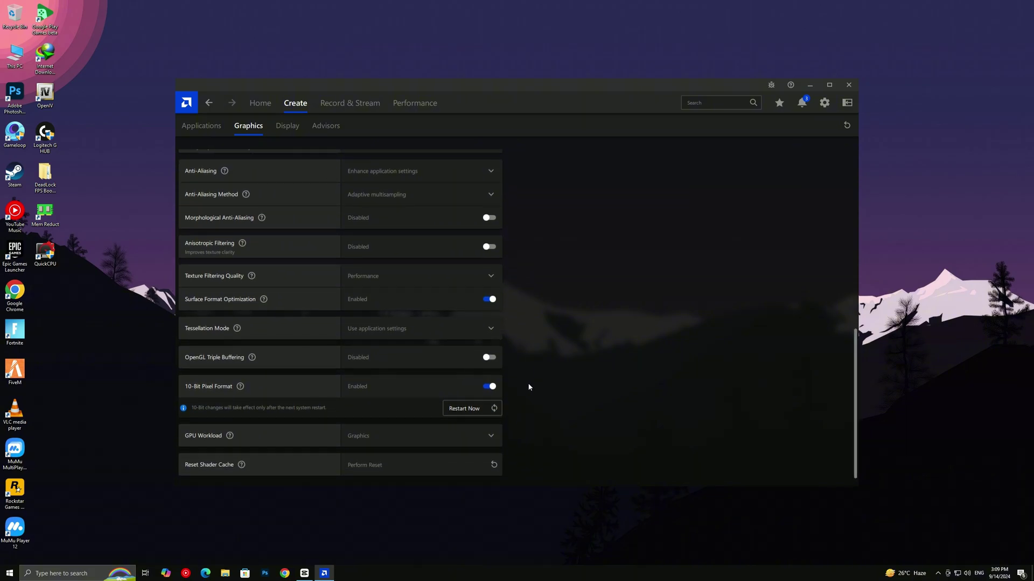
click(472, 427)
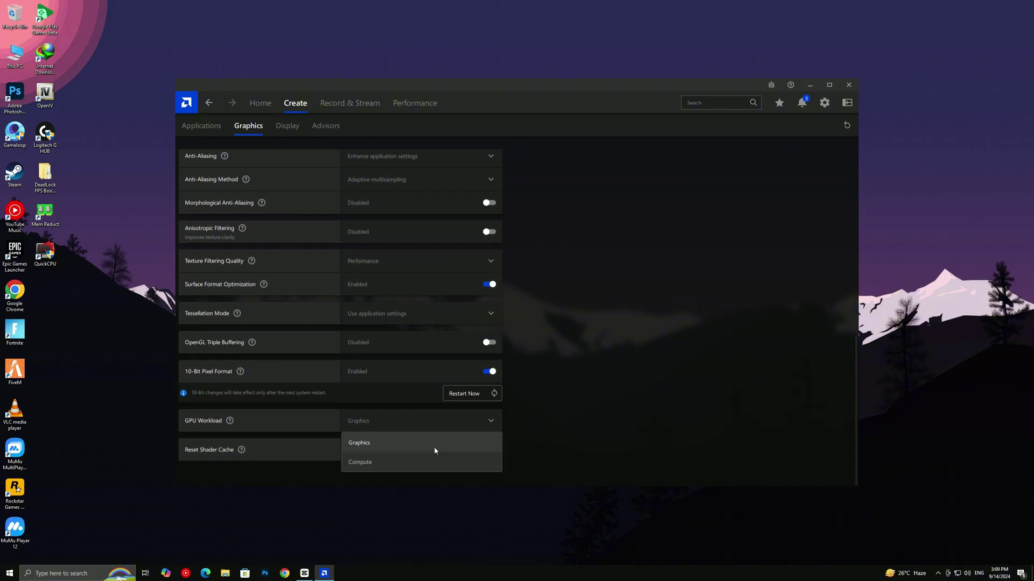
click(417, 443)
scroll(448, 397, up, 15)
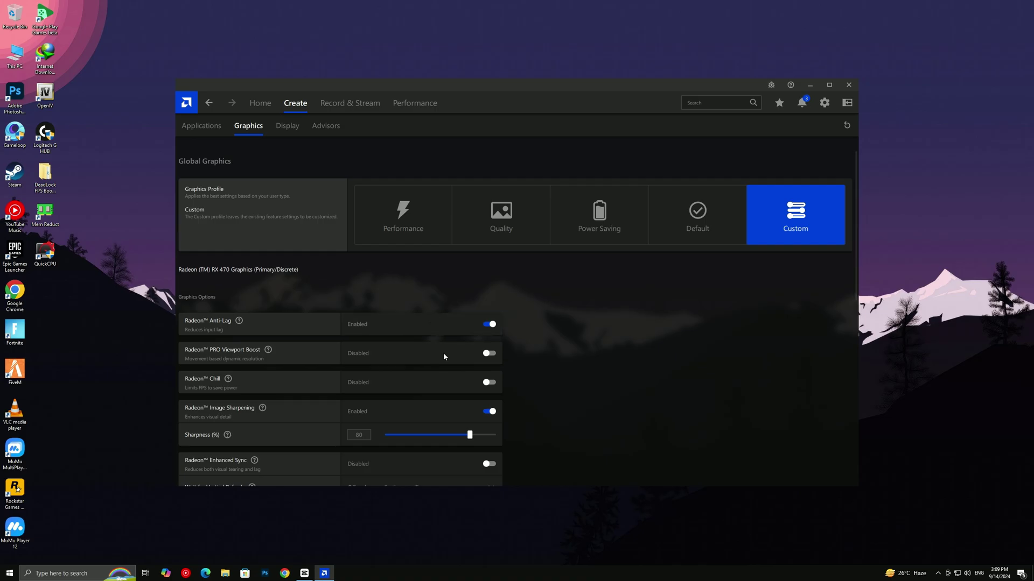
click(848, 85)
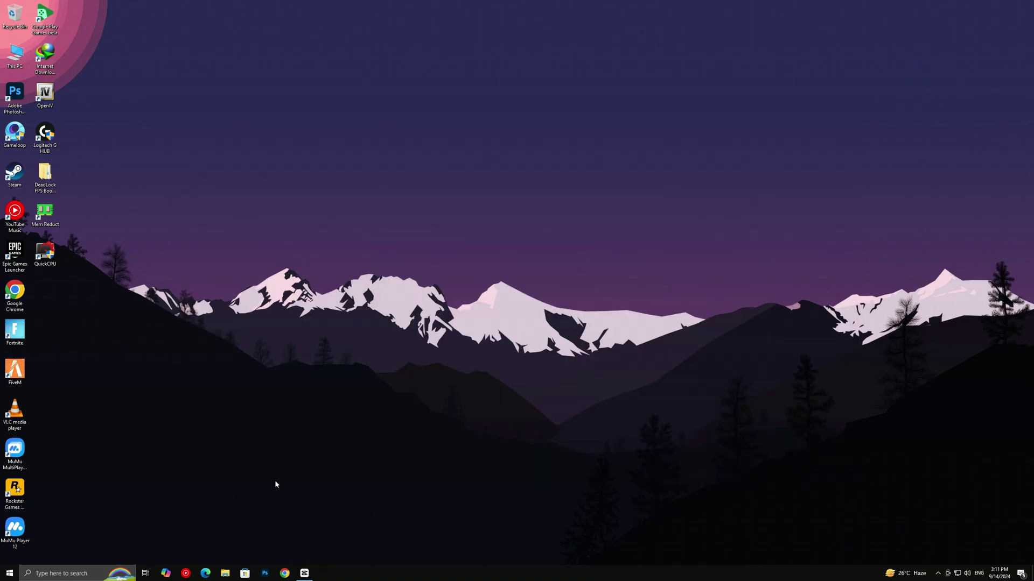
Find the power plan settings through Windows search and open the advanced power settings of the High performance plan
click(9, 572)
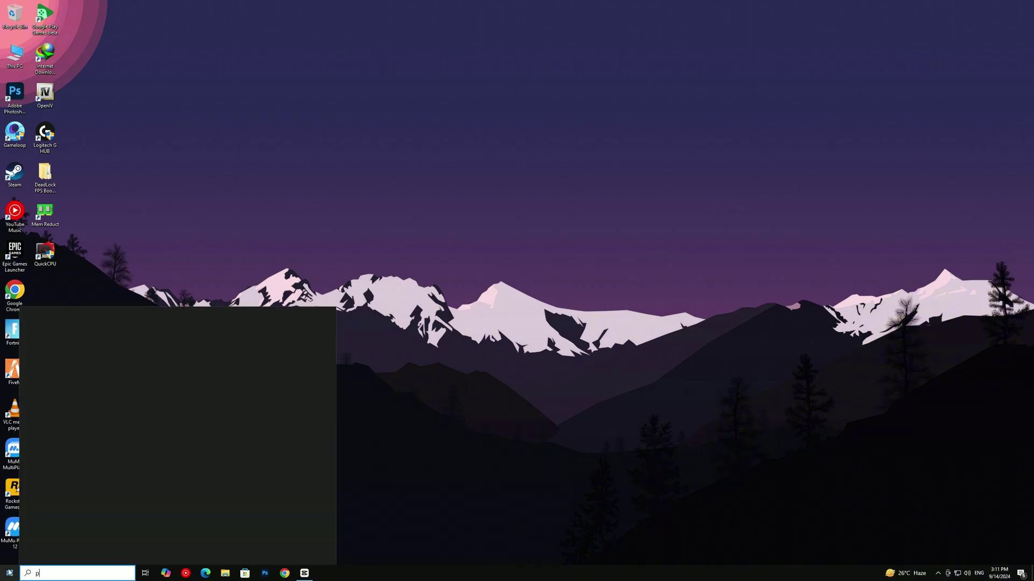
text(power option)
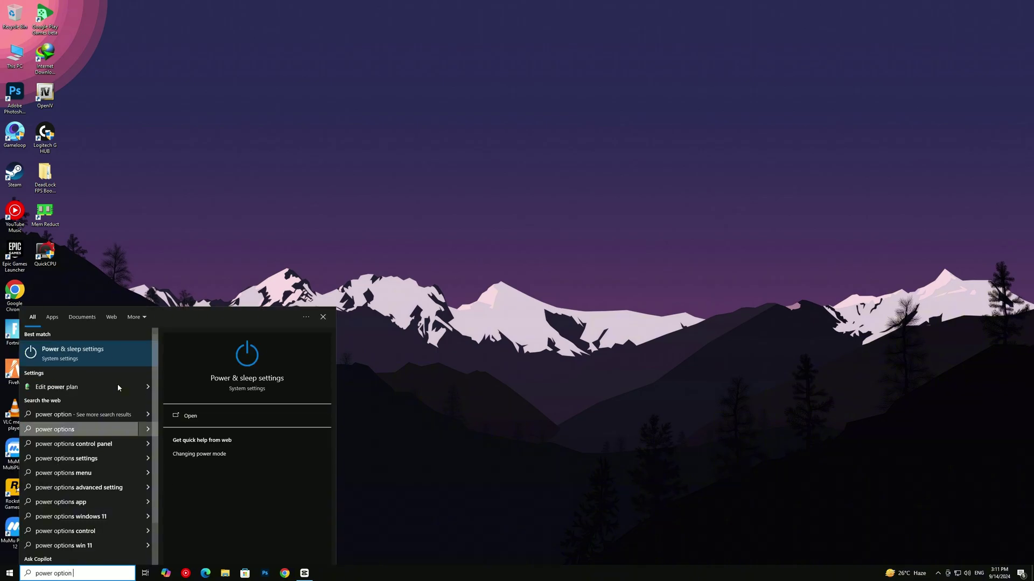
click(59, 391)
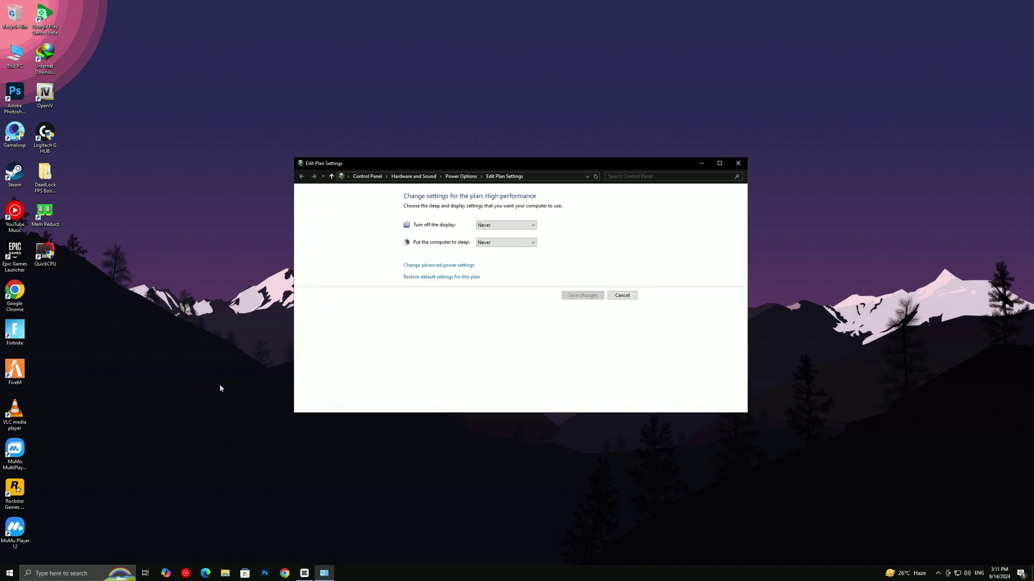
click(461, 177)
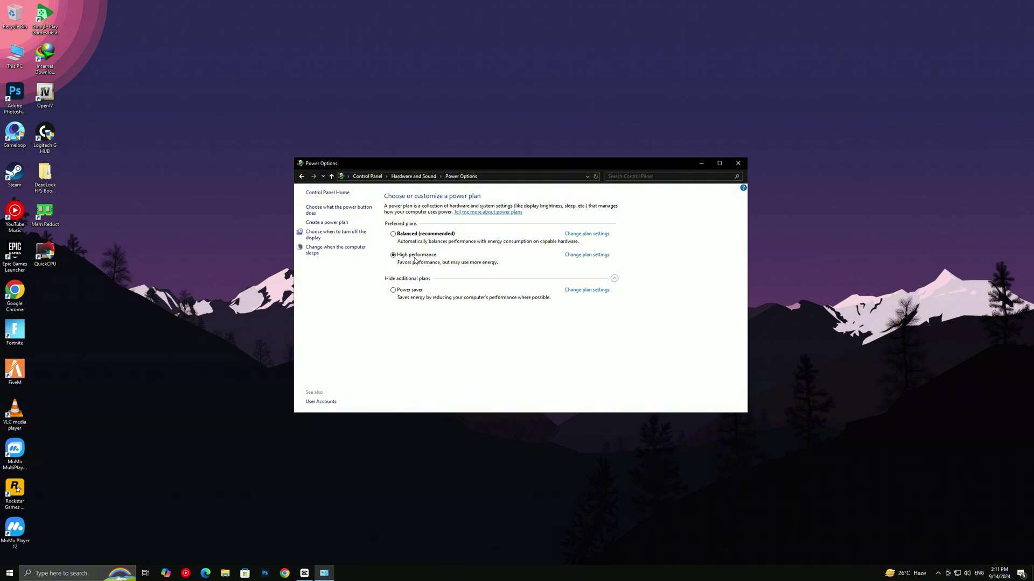
click(580, 256)
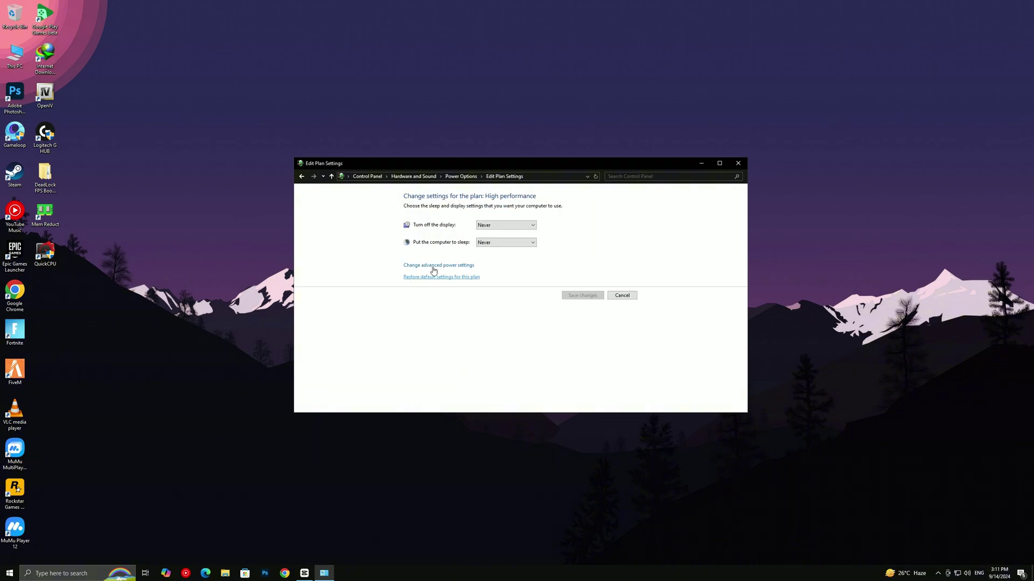
click(436, 267)
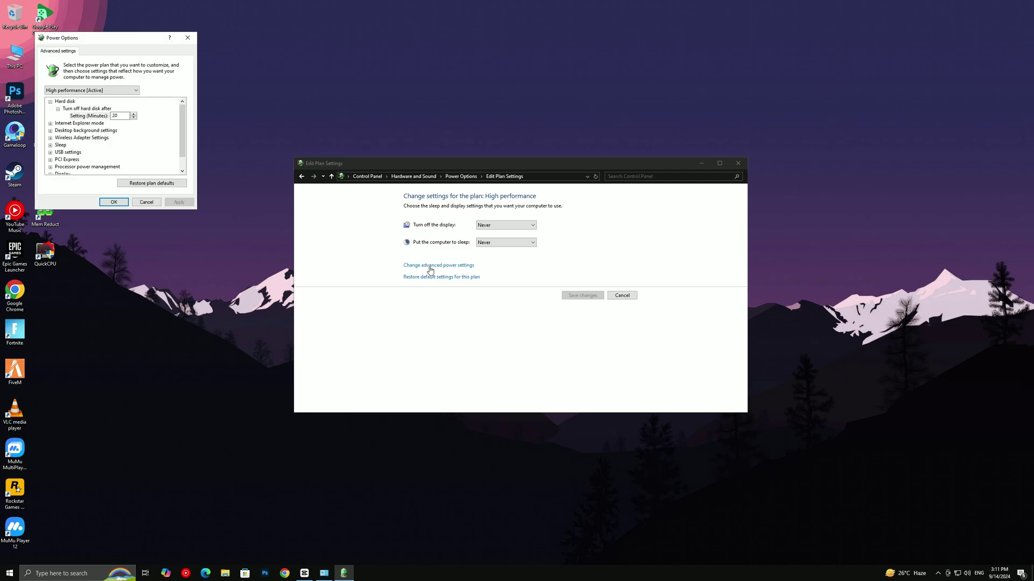
drag(119, 44, 338, 156)
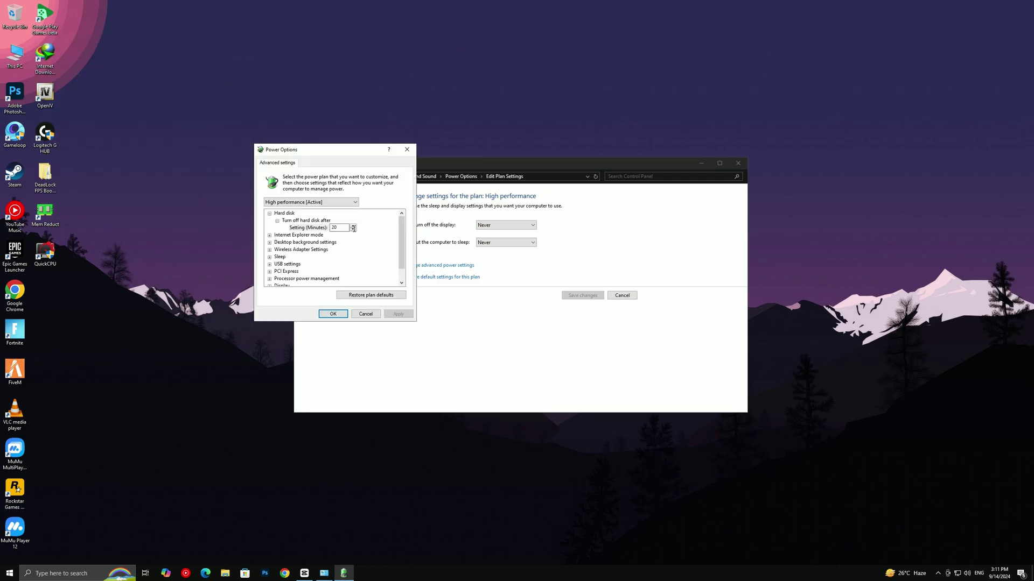
Set the minimum processor state under Processor power management to 99%
click(270, 279)
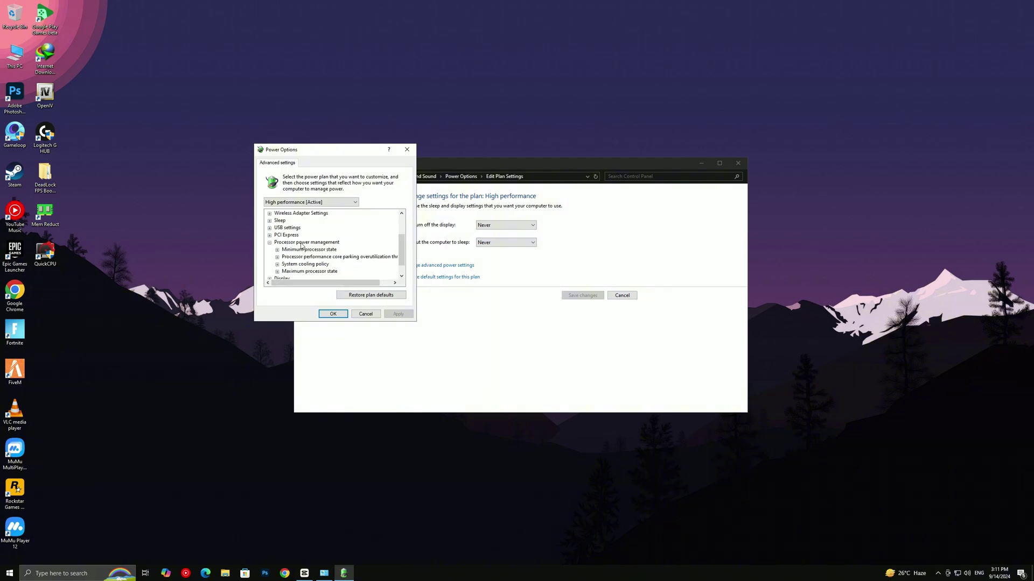
click(276, 250)
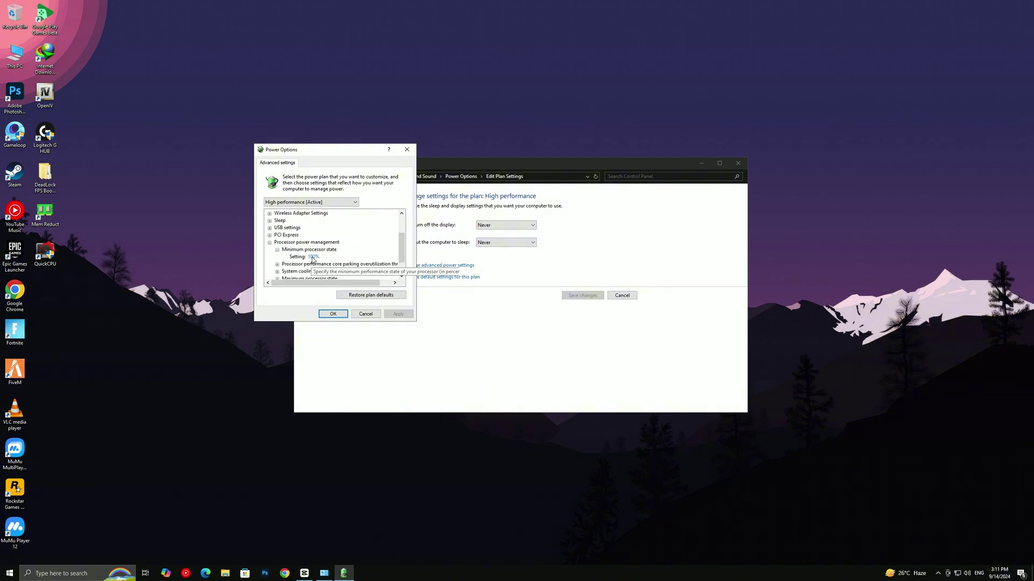
click(329, 258)
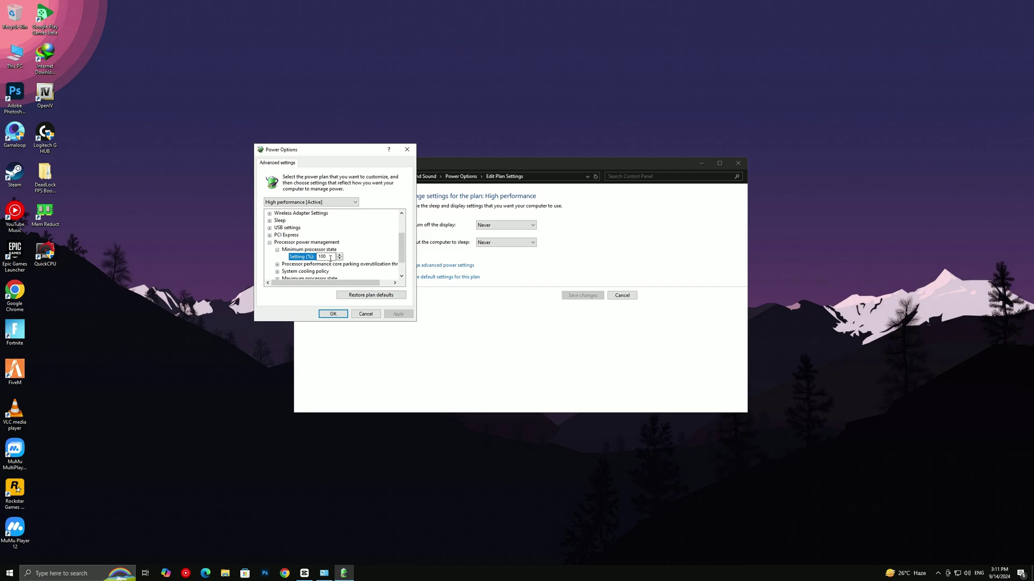
key(BackSpace)
Set the maximum processor state to 99%, apply the advanced power settings and close Power Options
scroll(368, 253, down, 1)
click(277, 257)
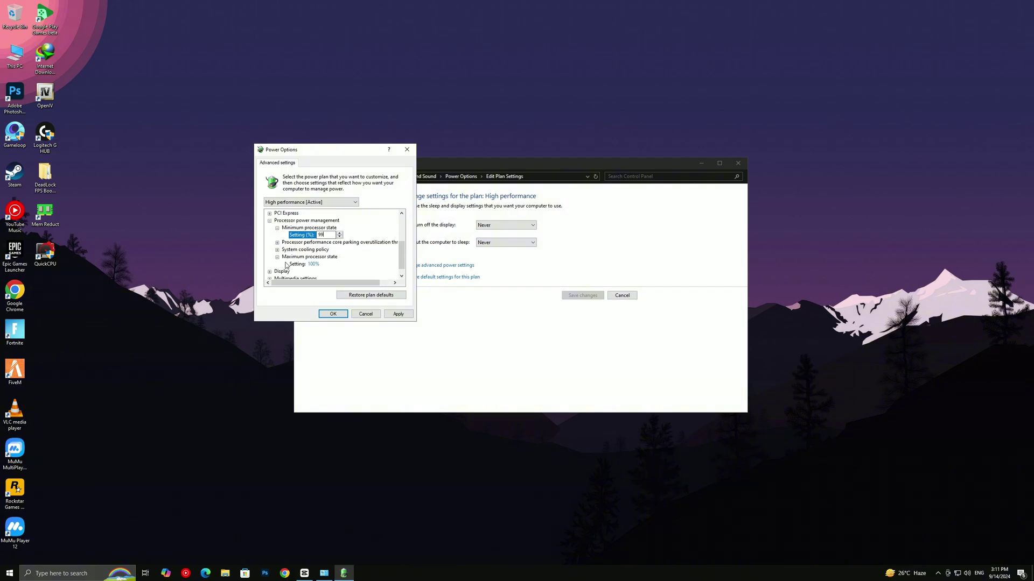
click(314, 264)
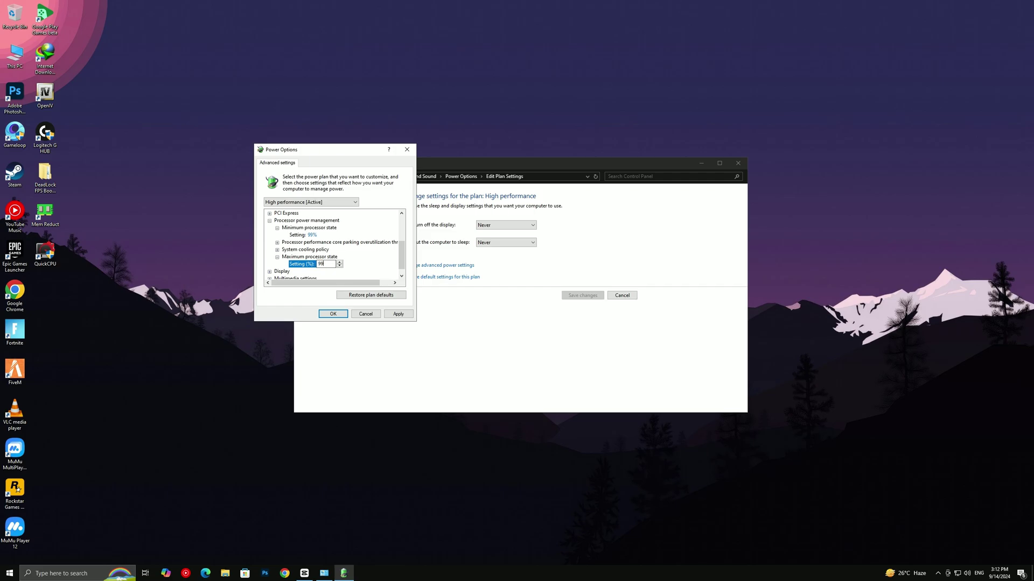
click(398, 314)
click(333, 314)
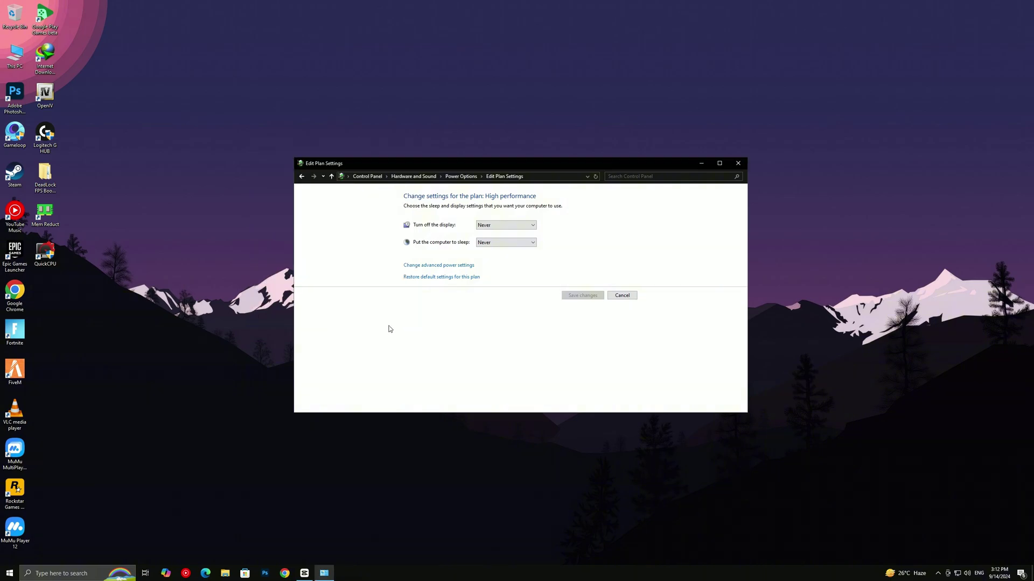
click(622, 296)
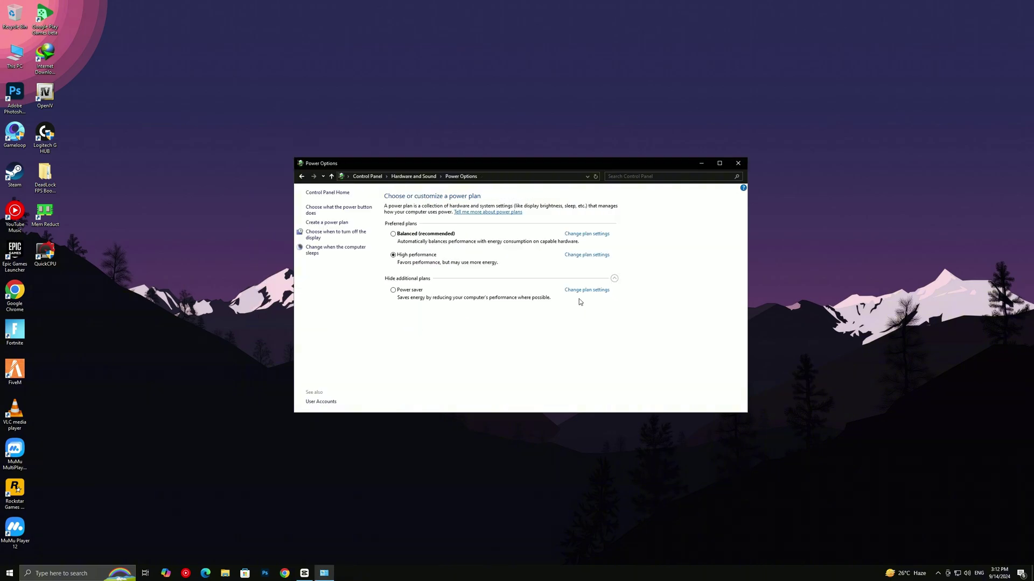
click(738, 163)
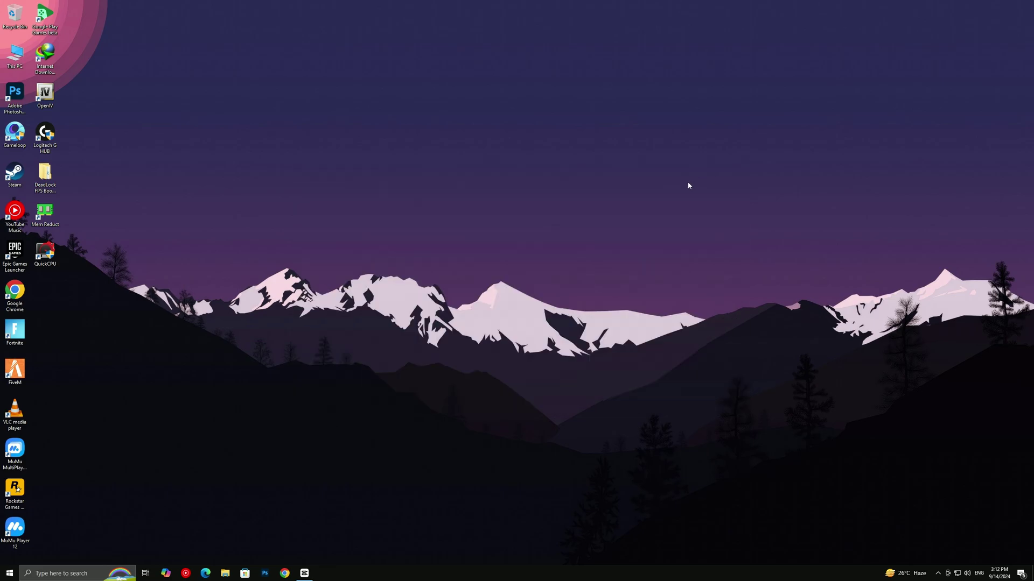
Open the Windows Temp folder by running "temp"
key(super+r)
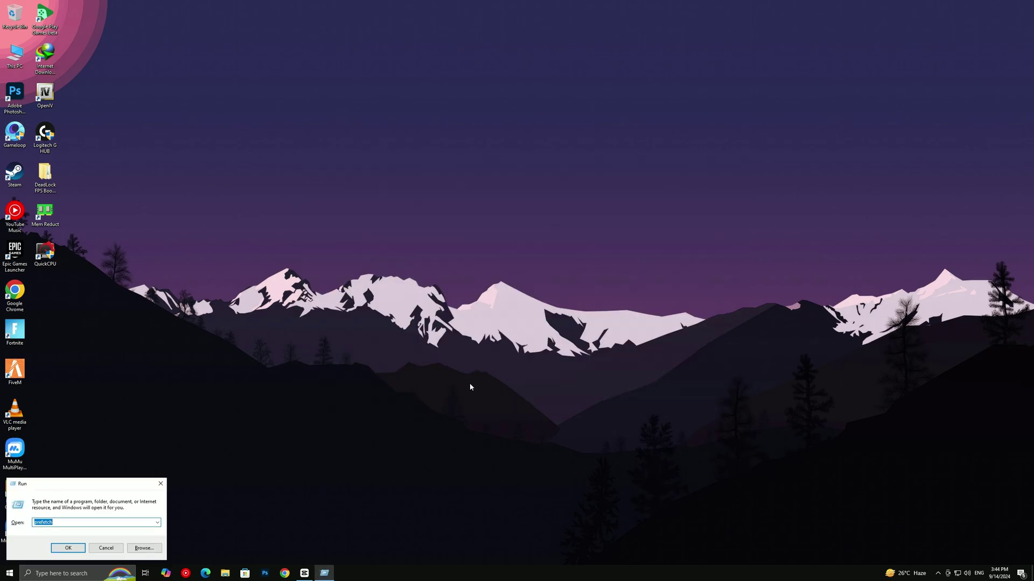
text(temp)
key(Return)
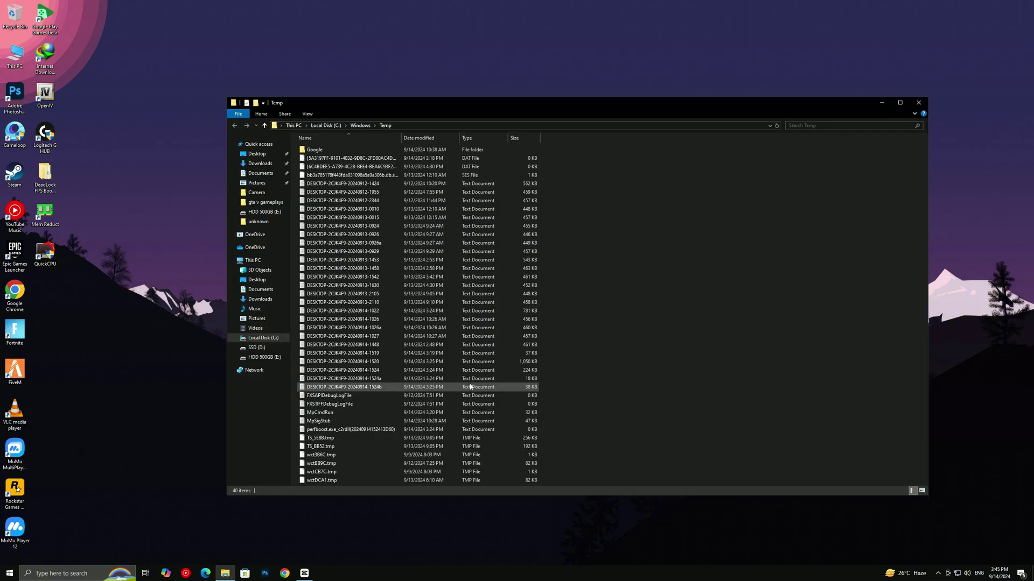
Delete everything in the Windows Temp folder, skipping all files in use, and close the folder
key(ctrl+a)
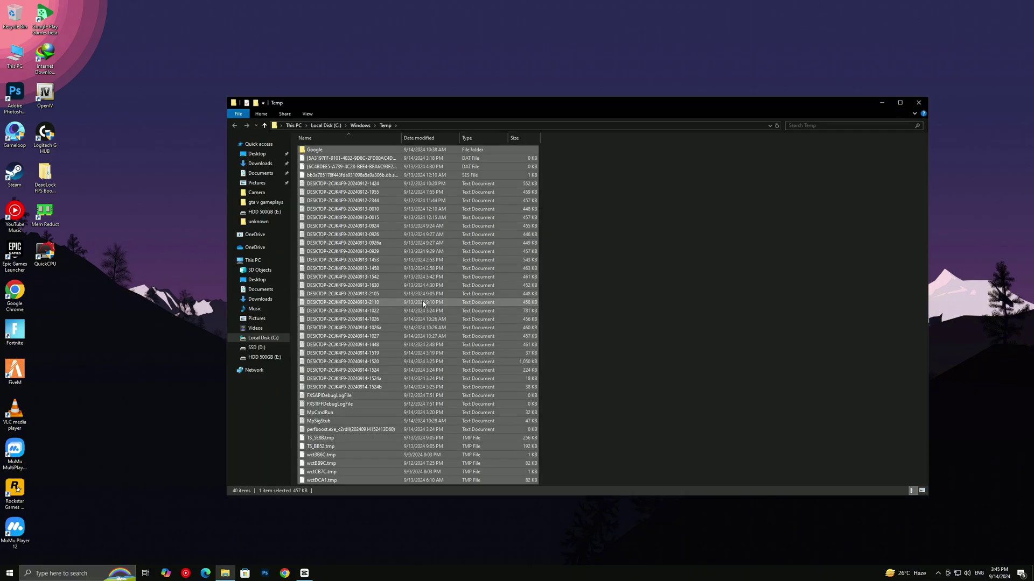
key(Delete)
click(145, 253)
click(241, 265)
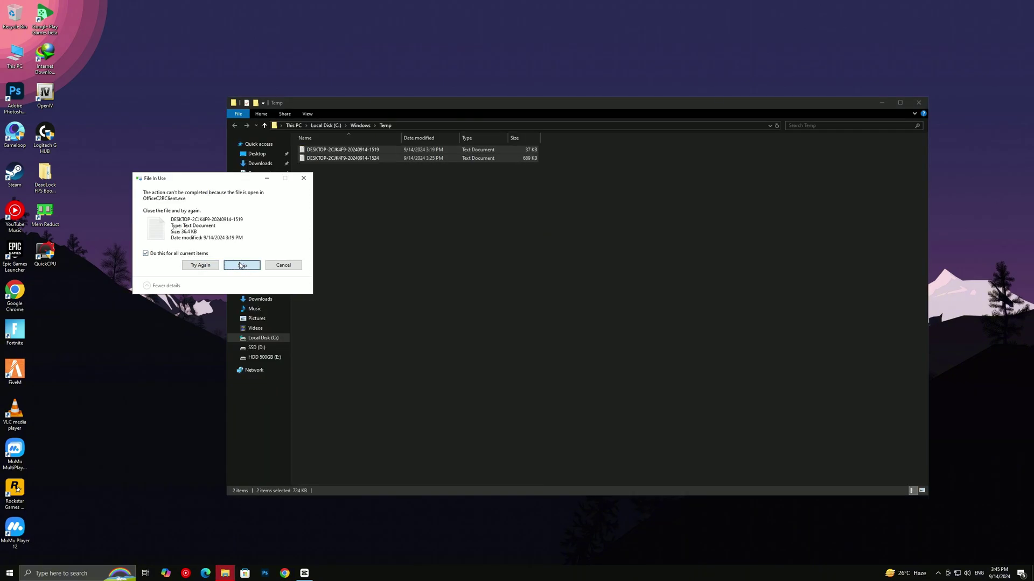
click(915, 103)
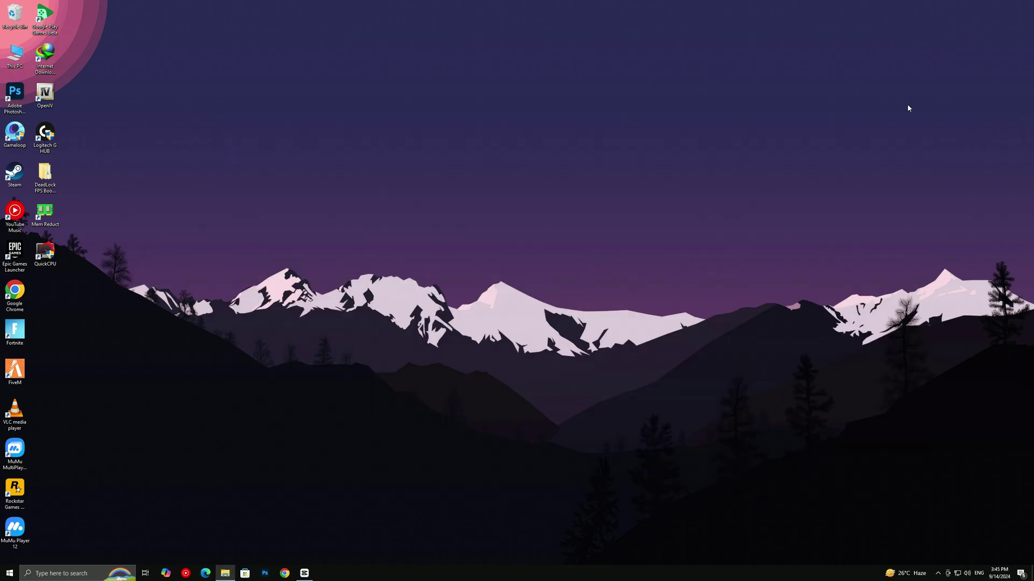
Open the user's local temporary files folder by running "%temp%"
key(super+r)
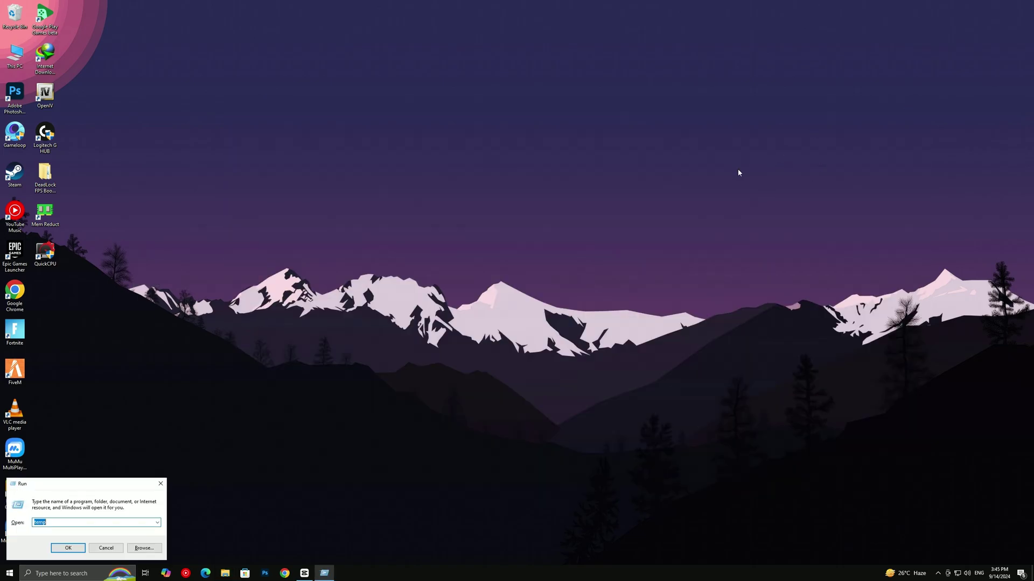
text(%)
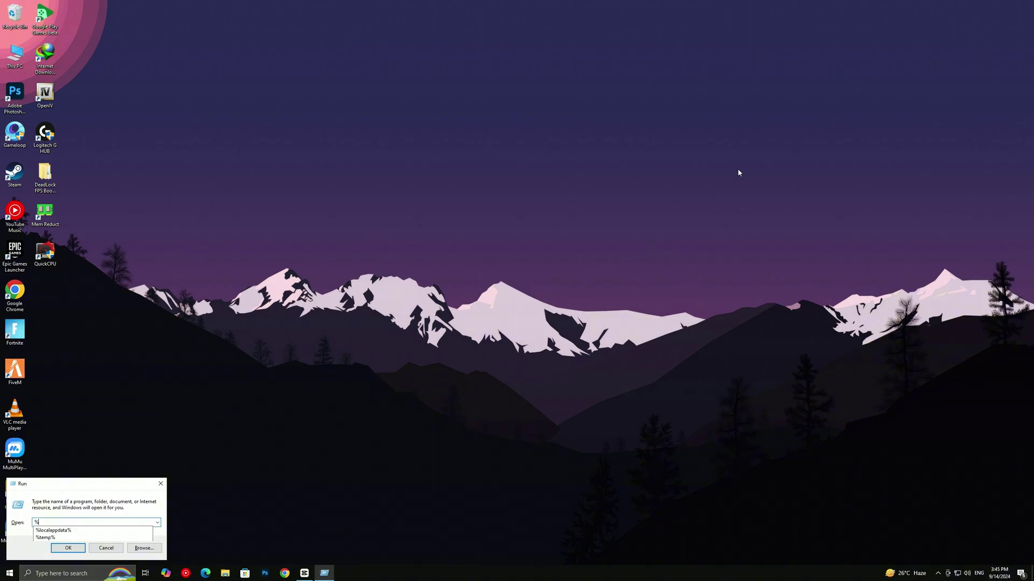
text(temp%)
key(Return)
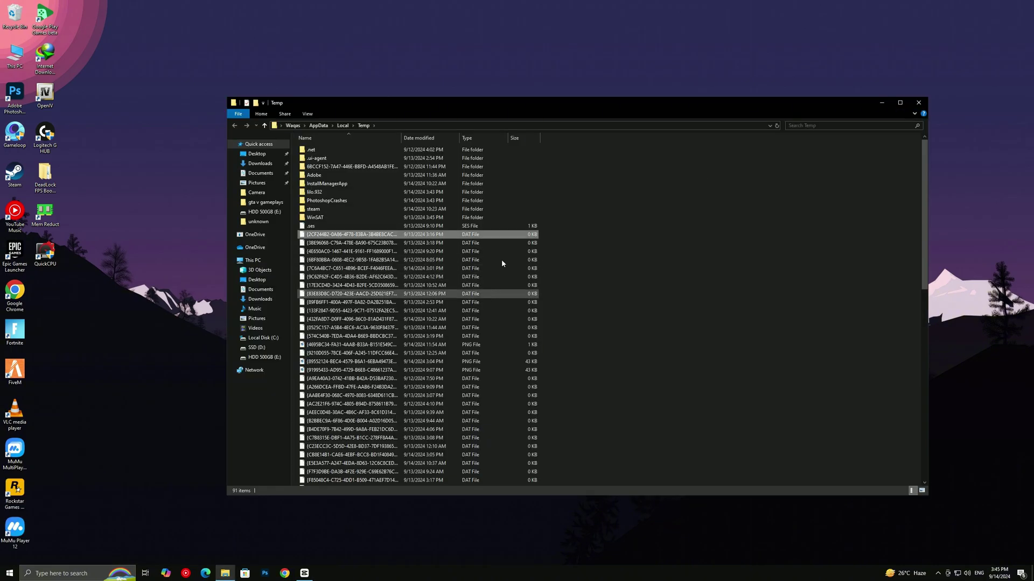
Delete all items in the AppData Local Temp folder, skipping those in use, and close the folder
click(458, 237)
key(ctrl+a)
right_click(415, 258)
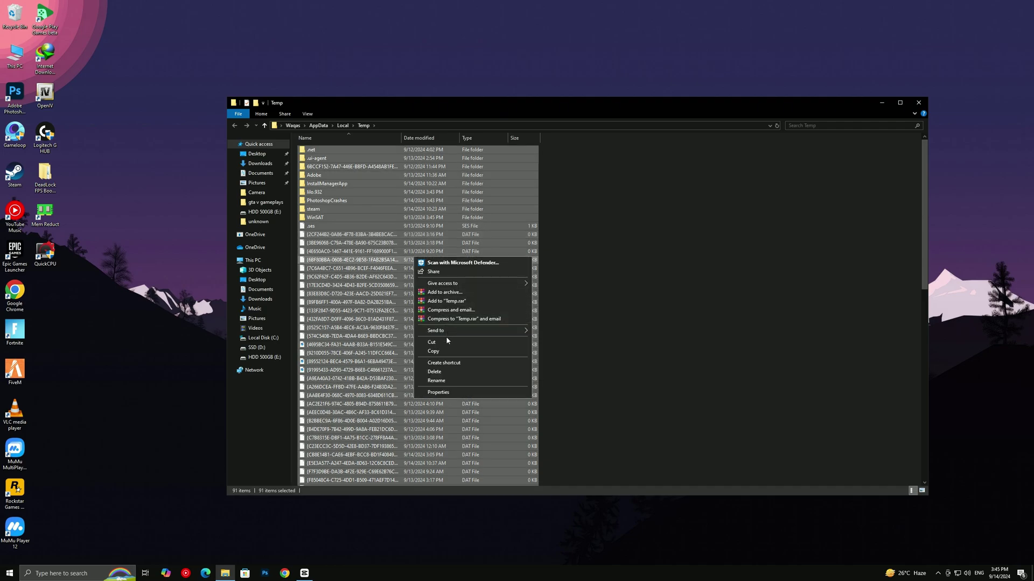
click(446, 375)
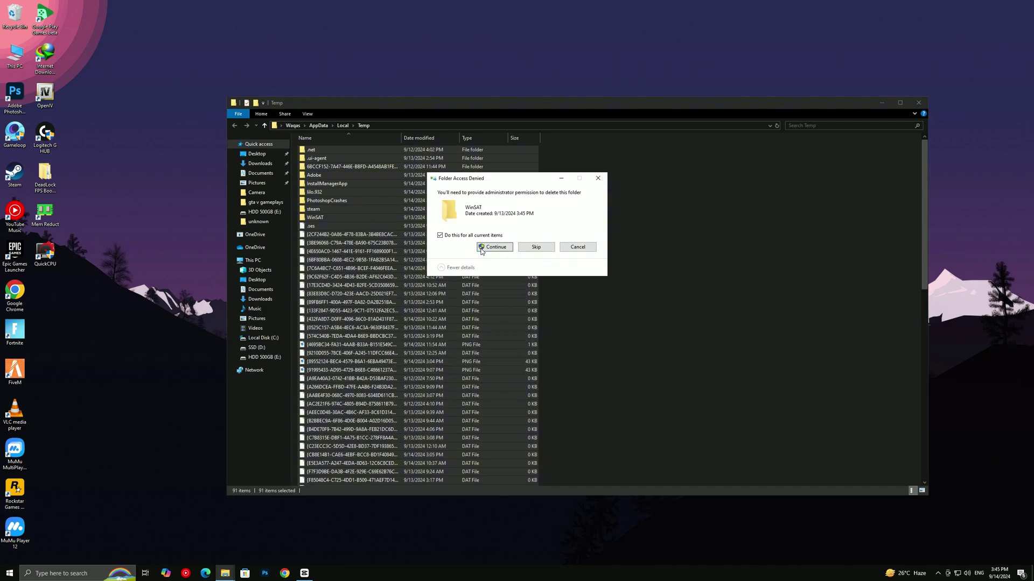
click(495, 265)
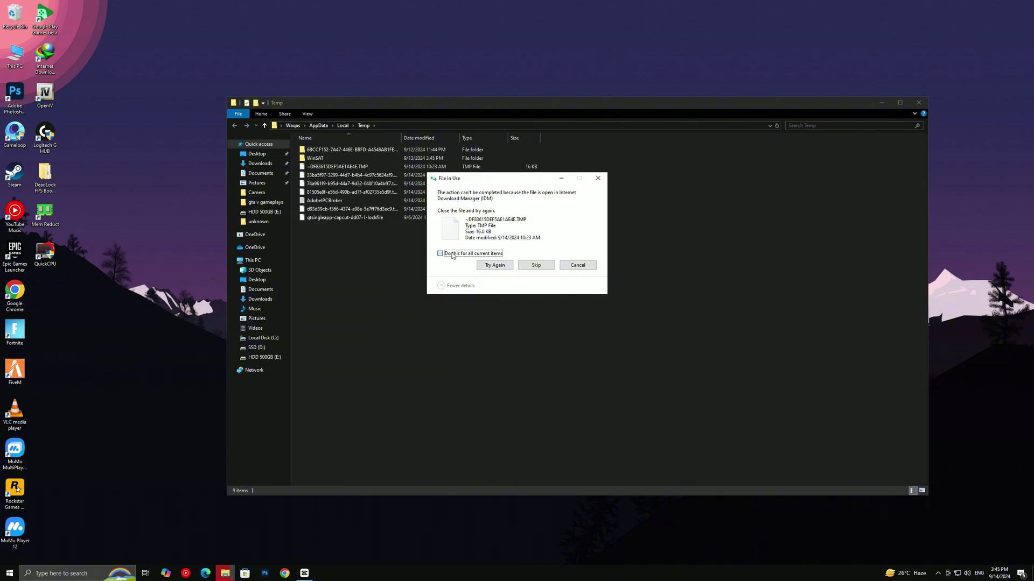
click(524, 265)
click(524, 266)
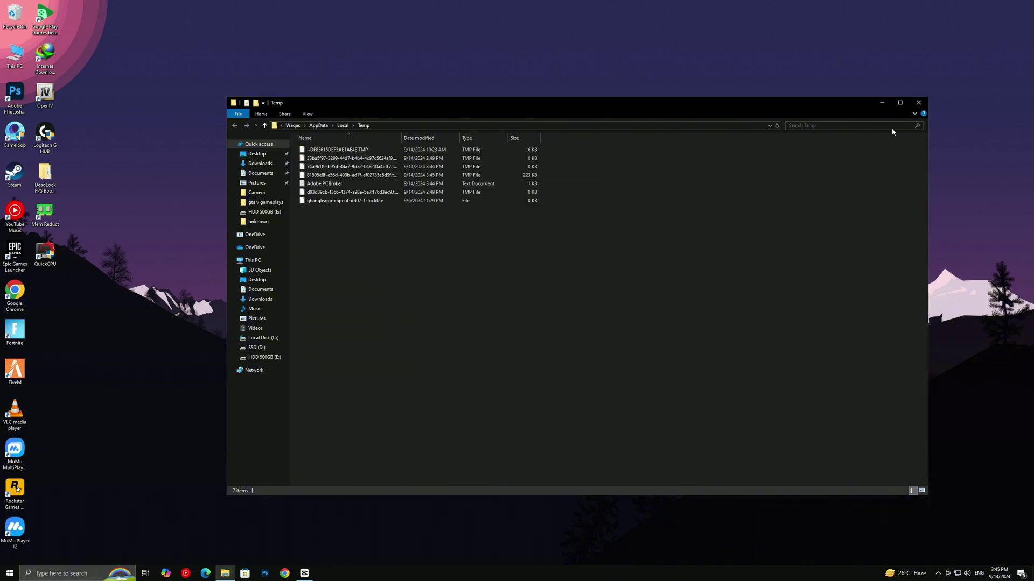
click(919, 102)
Open the Windows Prefetch folder by running "prefetch" and grant permanent access to it
key(super+r)
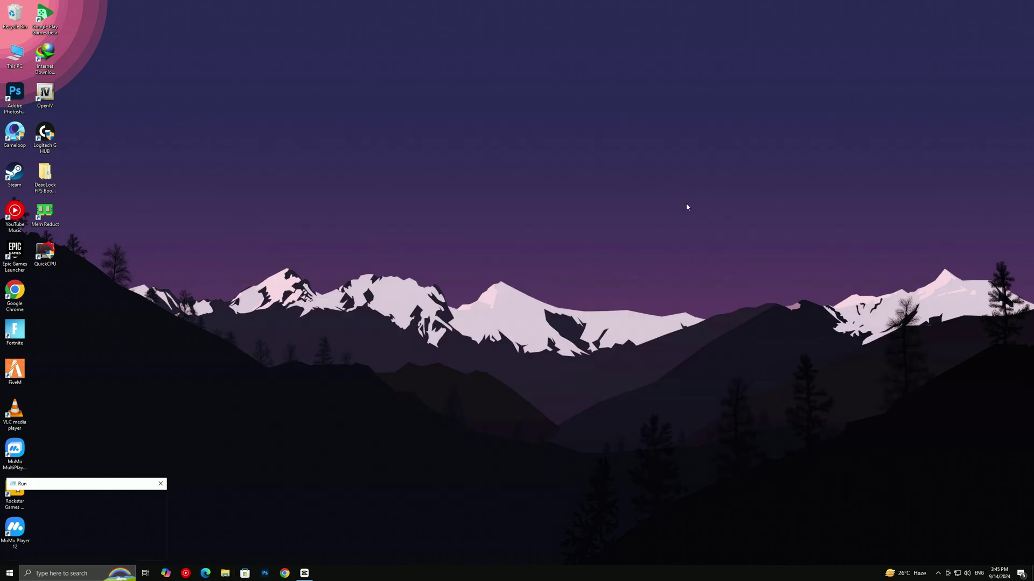
key(BackSpace)
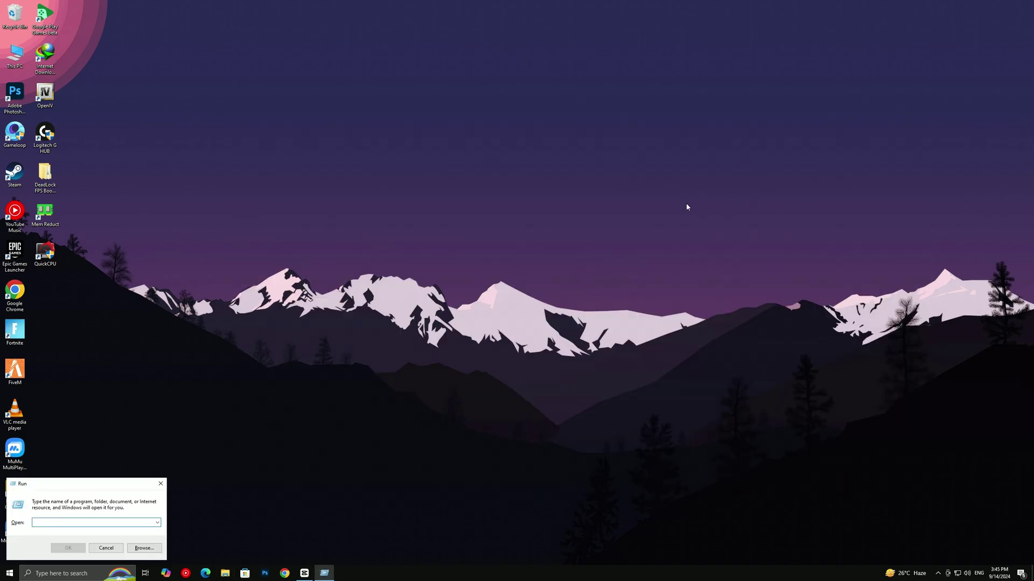
text(prefetc)
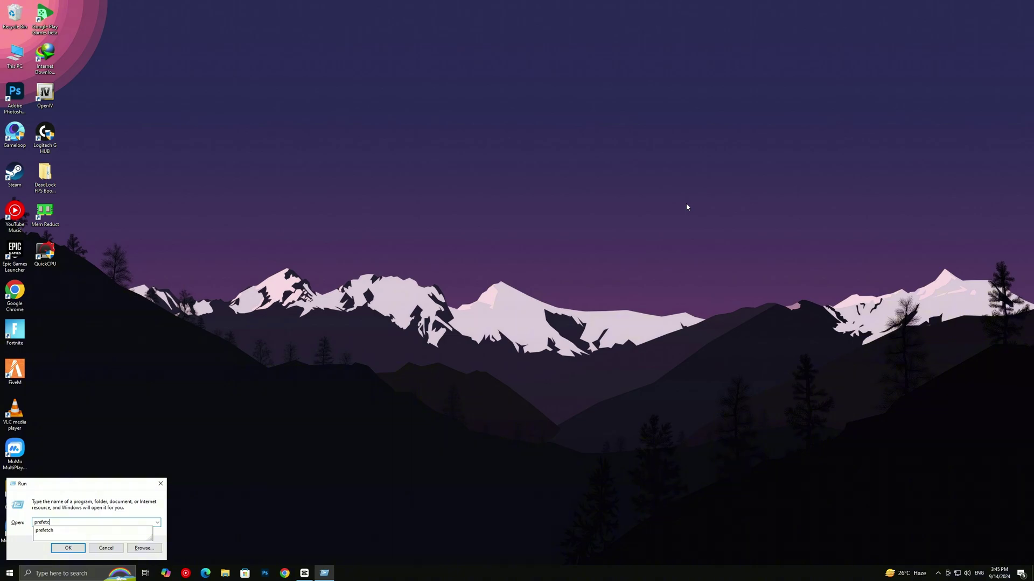
text(h)
key(Return)
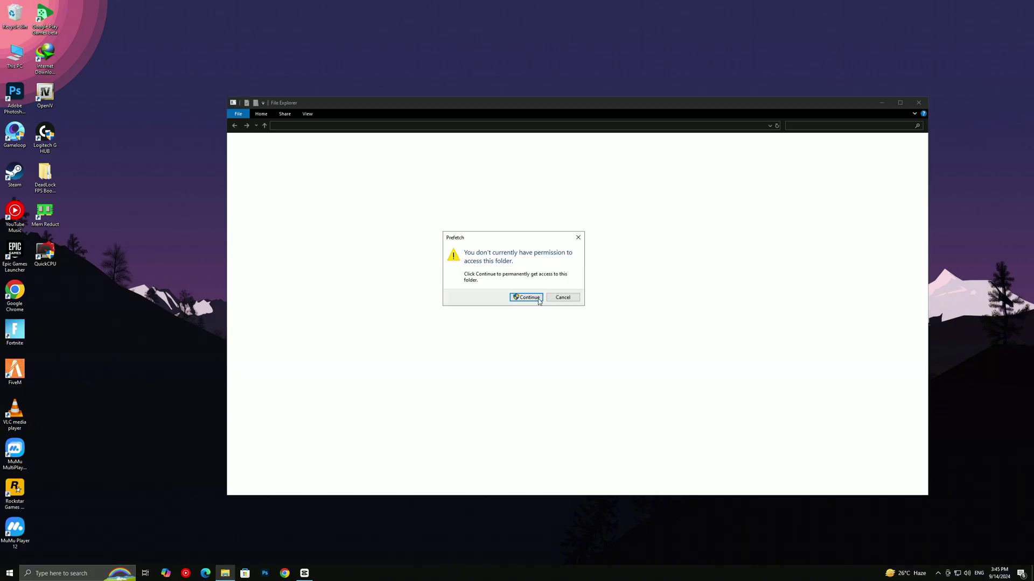
click(527, 298)
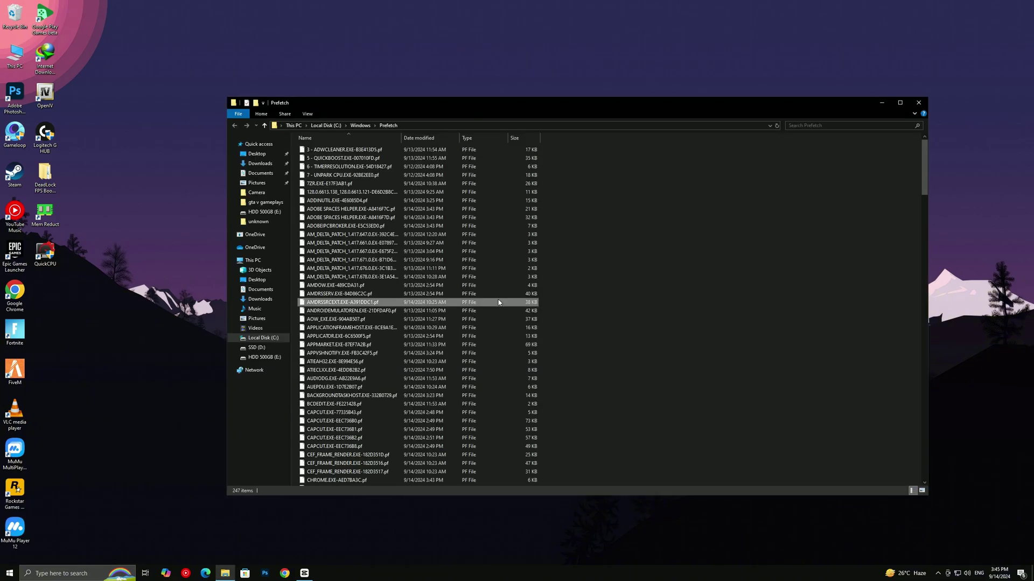
Delete all files in the Windows Prefetch folder, close the folder and refresh the desktop
key(ctrl+a)
scroll(458, 327, down, 13)
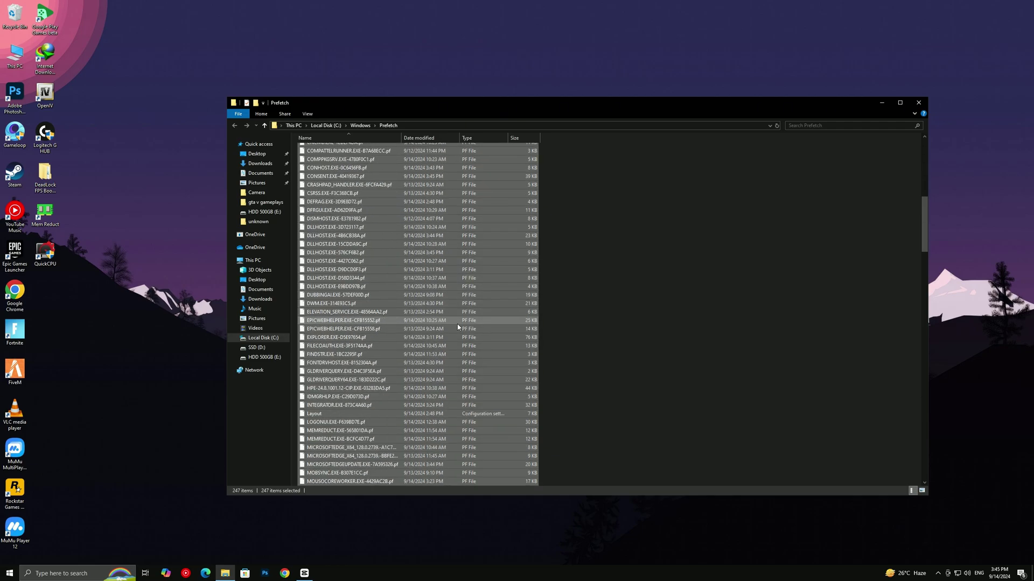
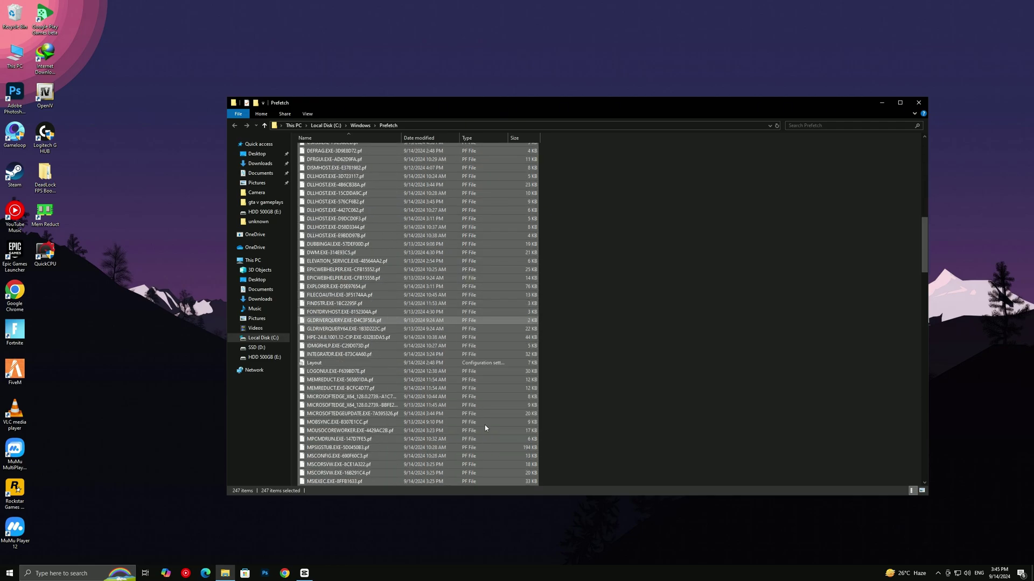
key(Delete)
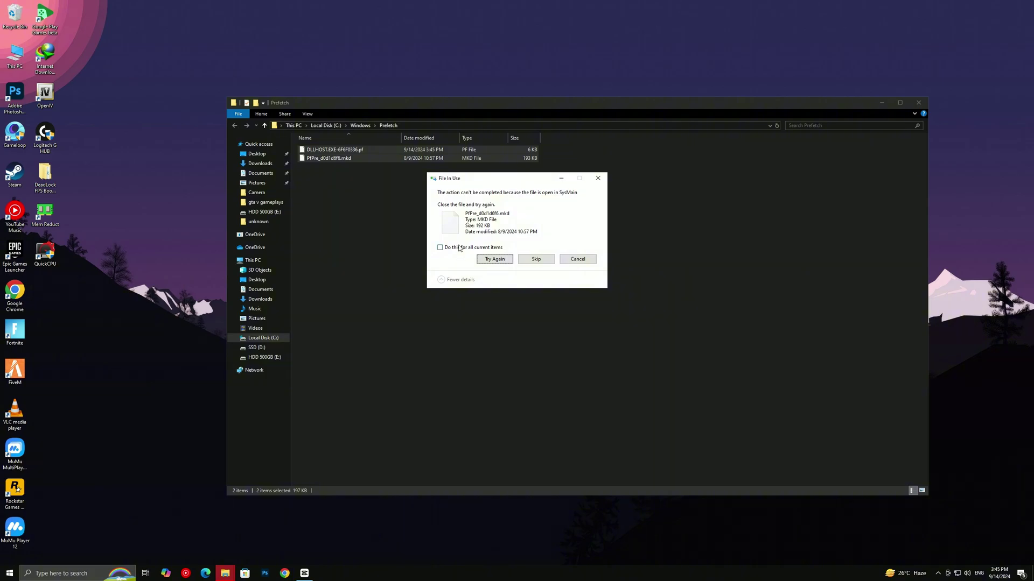
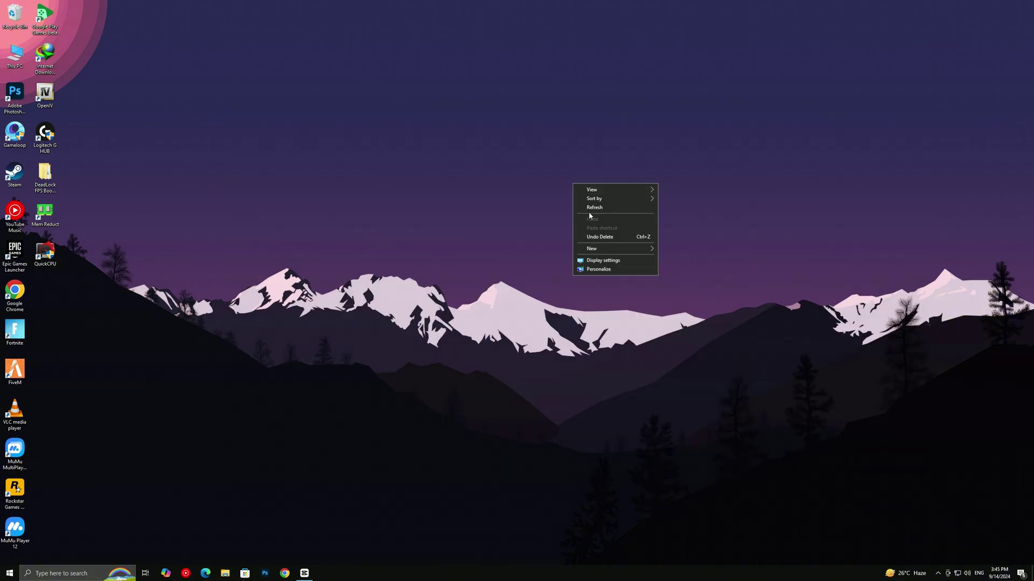
click(593, 208)
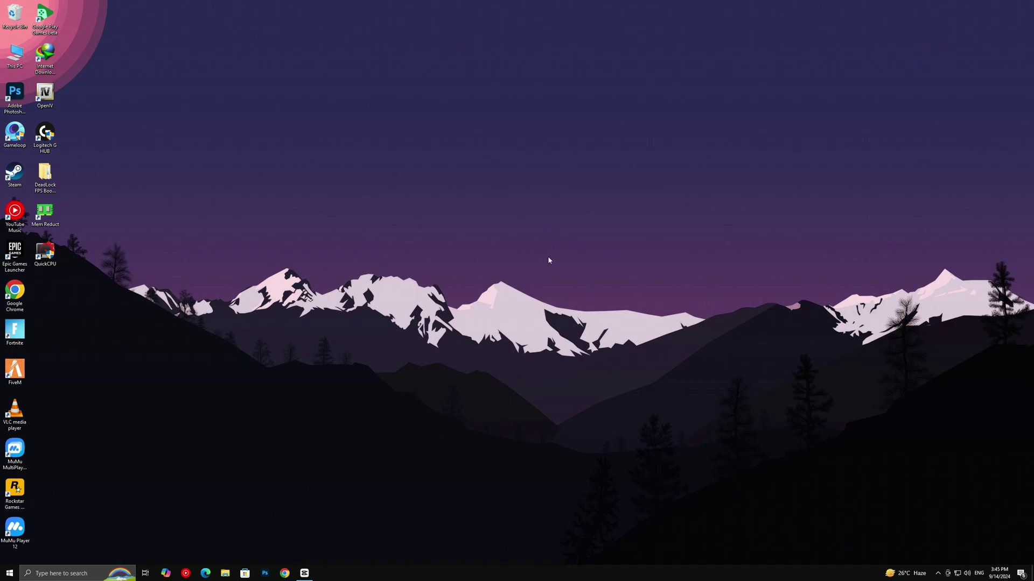
Search Windows for "temp" and open the Delete temporary files system settings
click(10, 573)
text(t)
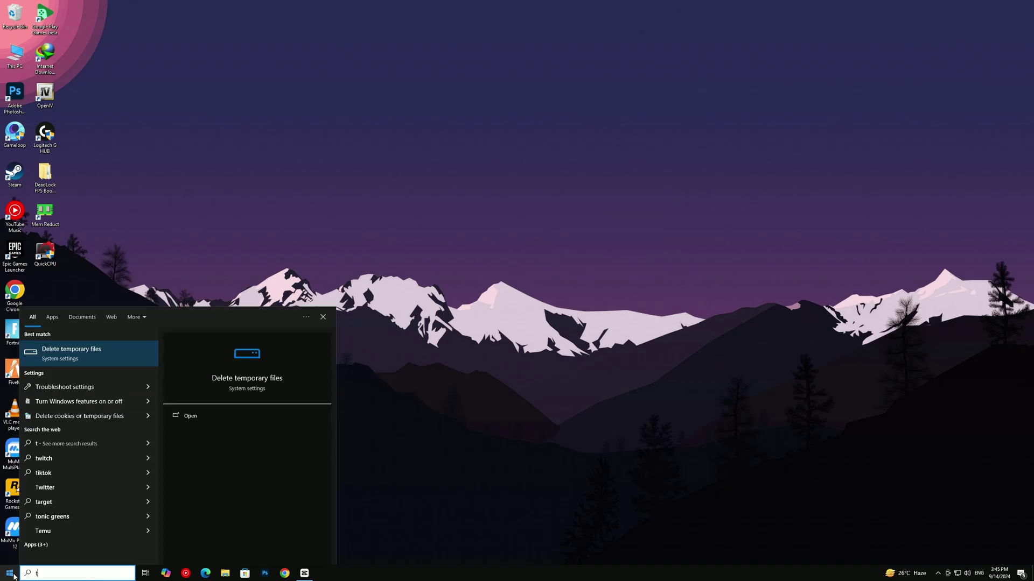
text(emp)
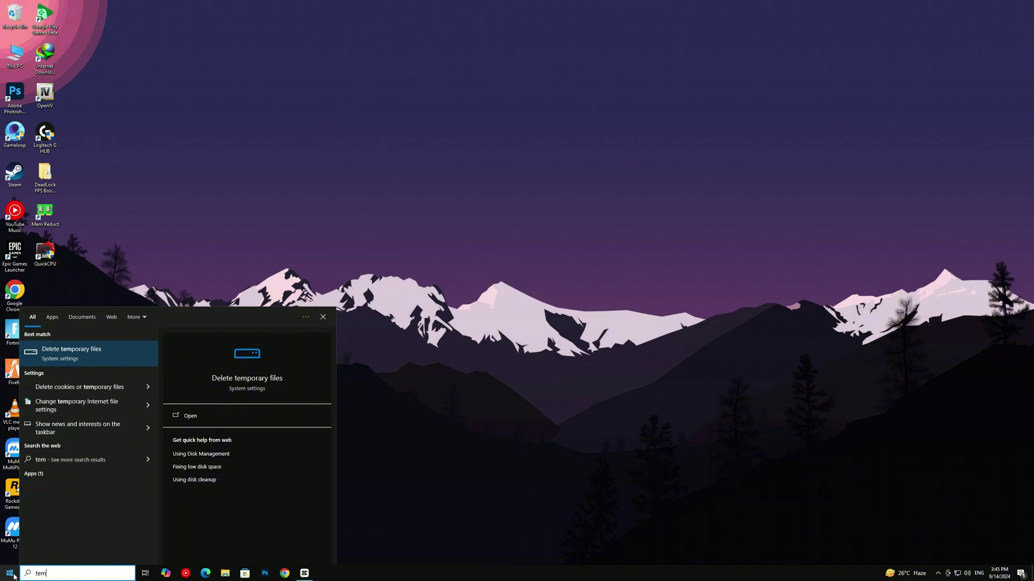
click(67, 354)
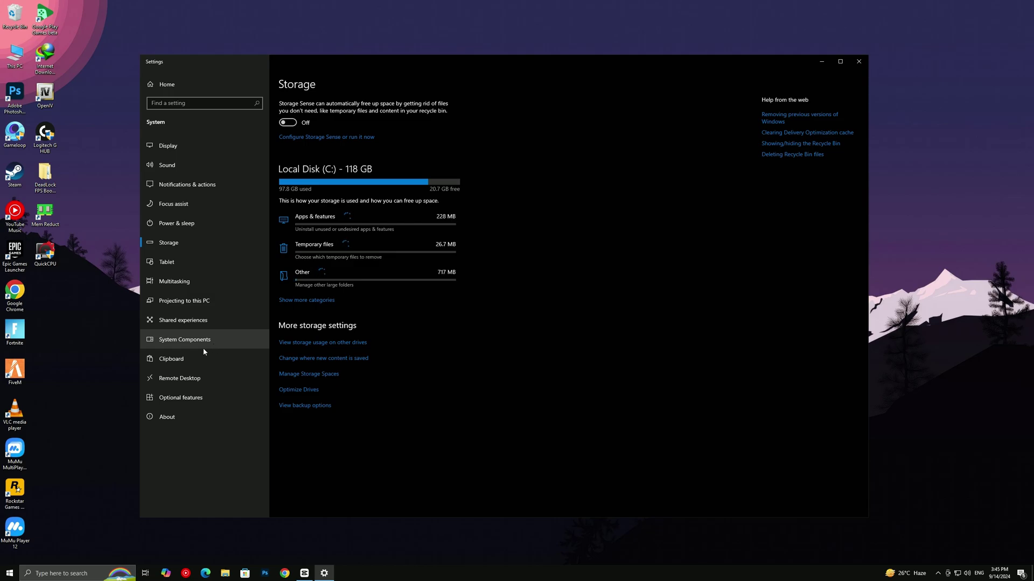
Remove the preselected temporary files from Local Disk (C:), leaving Downloads, Delivery Optimization Files and Recycle Bin unselected, and close Settings
click(314, 245)
click(165, 168)
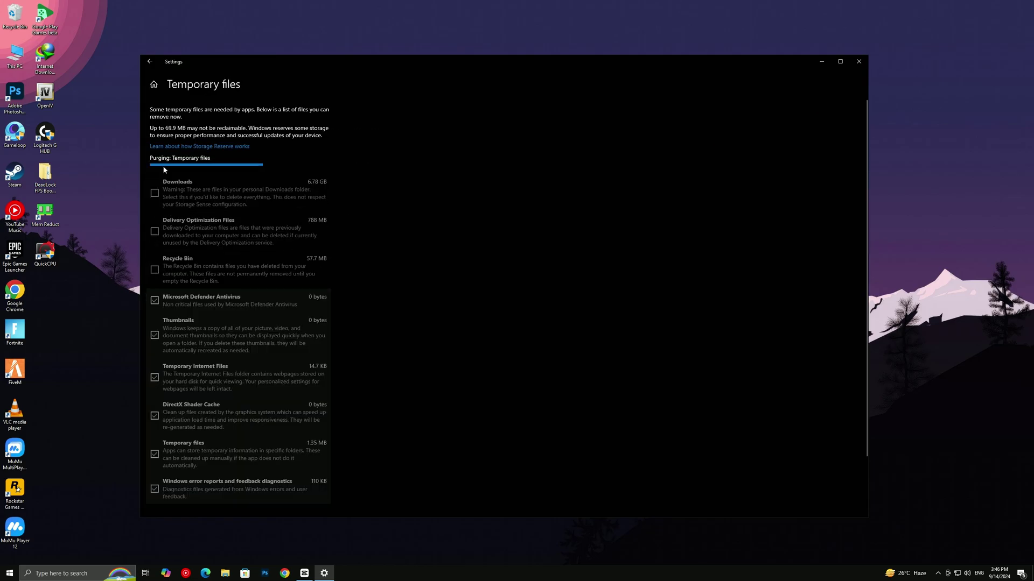
click(858, 62)
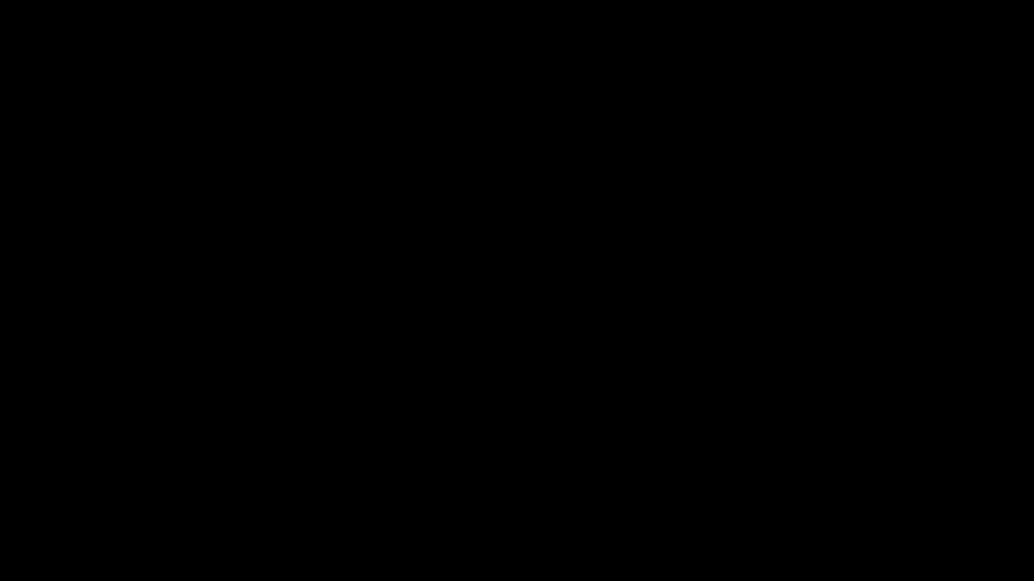